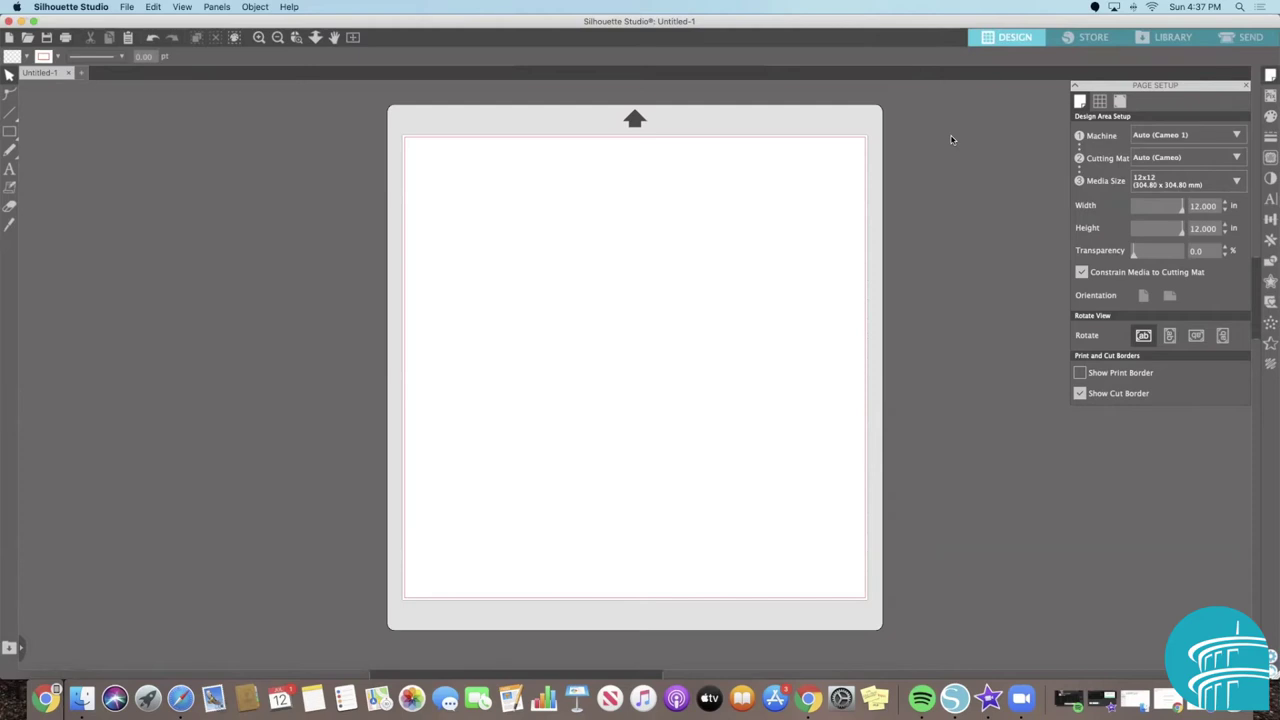
Turn the mat grid on, then back off, and return to the page size settings.
{"action": "scroll", "coordinate": [951, 140], "scroll_direction": "down", "scroll_amount": 3}
{"action": "scroll", "coordinate": [943, 149], "scroll_direction": "up", "scroll_amount": 5}
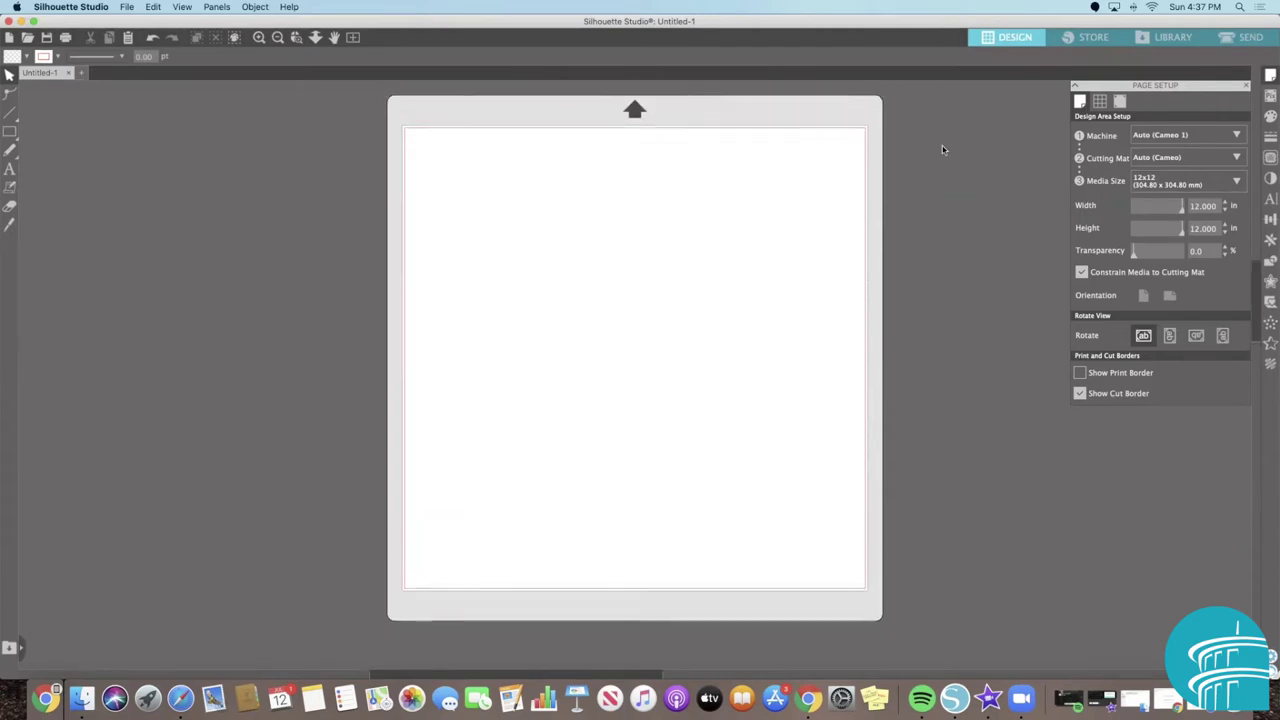
{"action": "scroll", "coordinate": [942, 149], "scroll_direction": "down", "scroll_amount": 1}
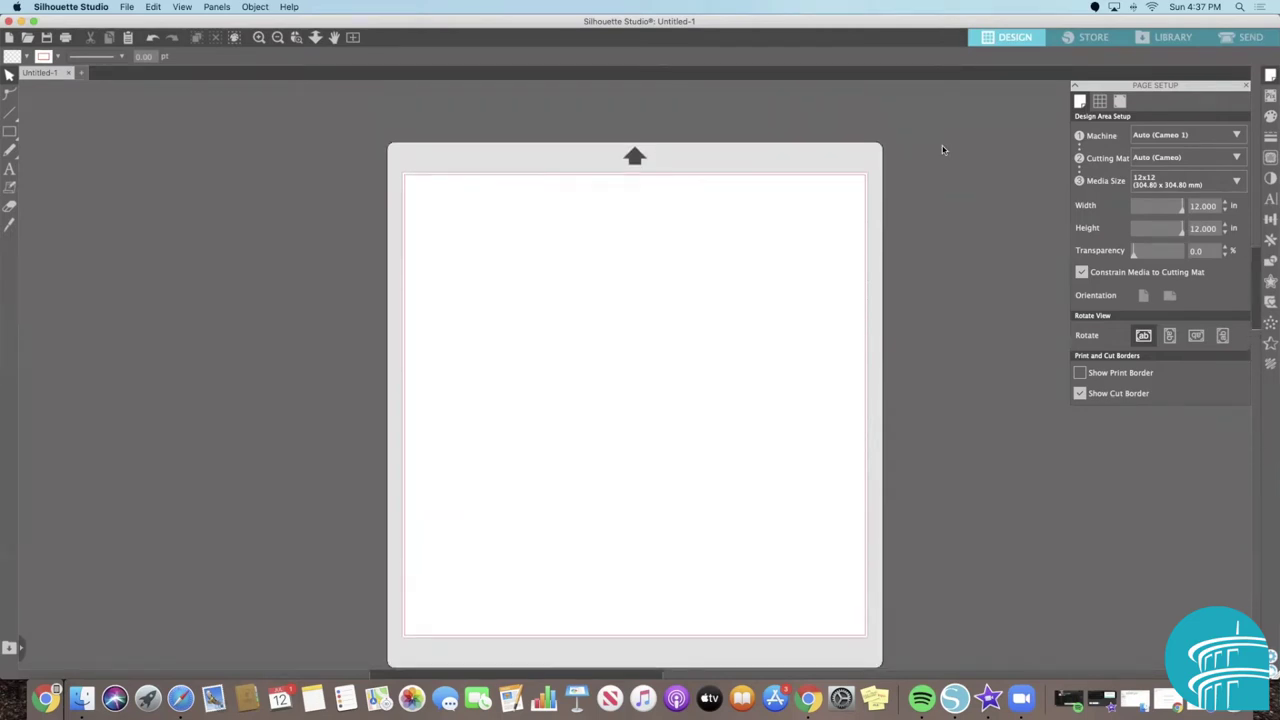
{"action": "scroll", "coordinate": [942, 149], "scroll_direction": "down", "scroll_amount": 2}
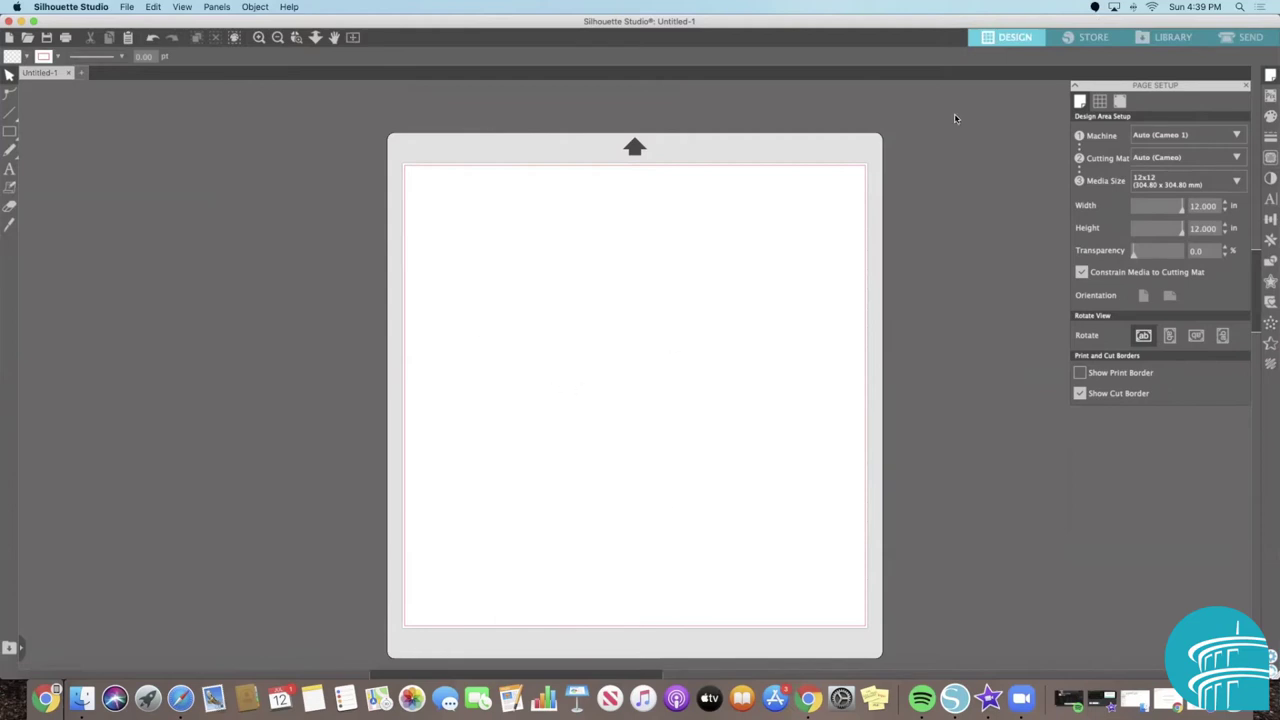
{"action": "left_click", "coordinate": [1100, 103]}
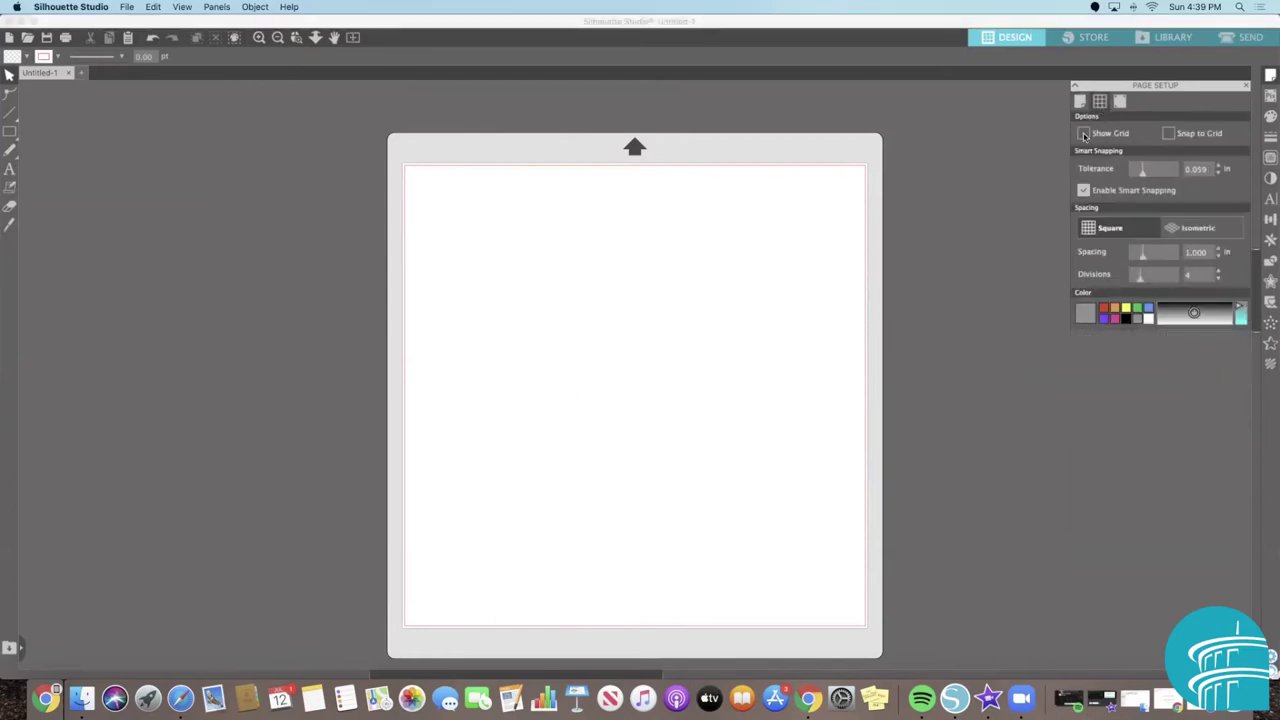
{"action": "left_click", "coordinate": [1083, 134]}
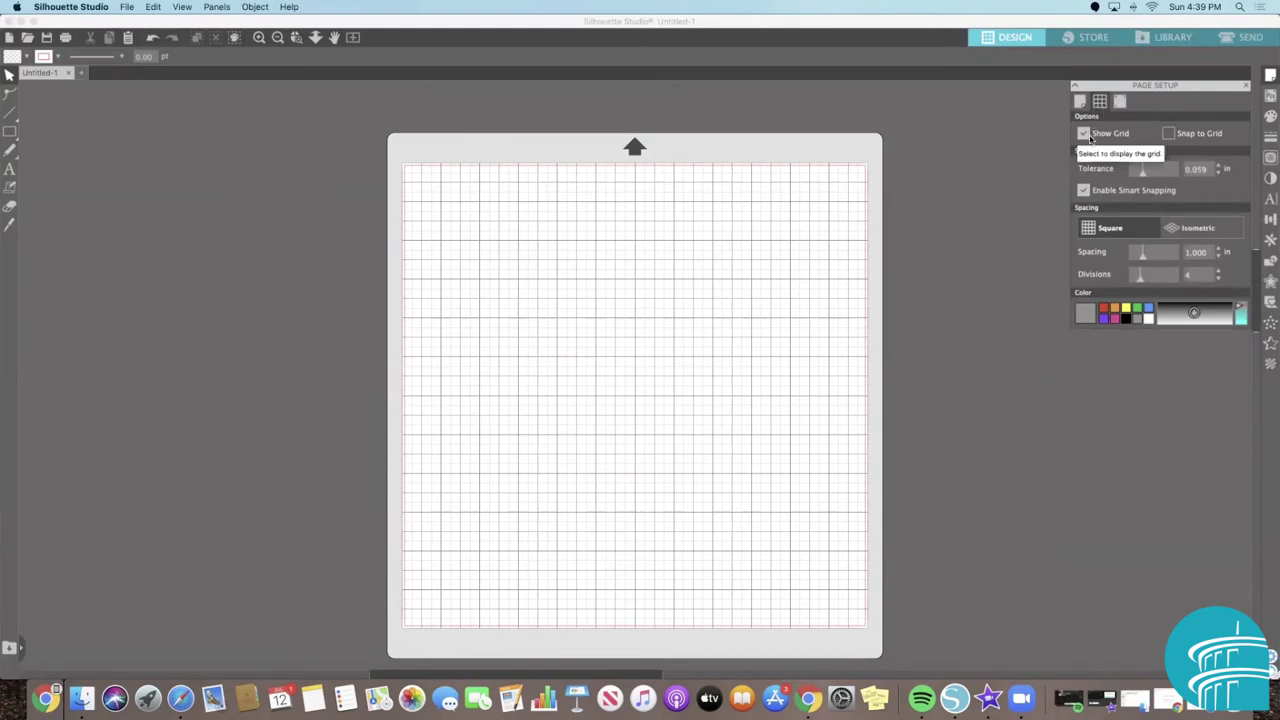
{"action": "left_click", "coordinate": [1088, 136]}
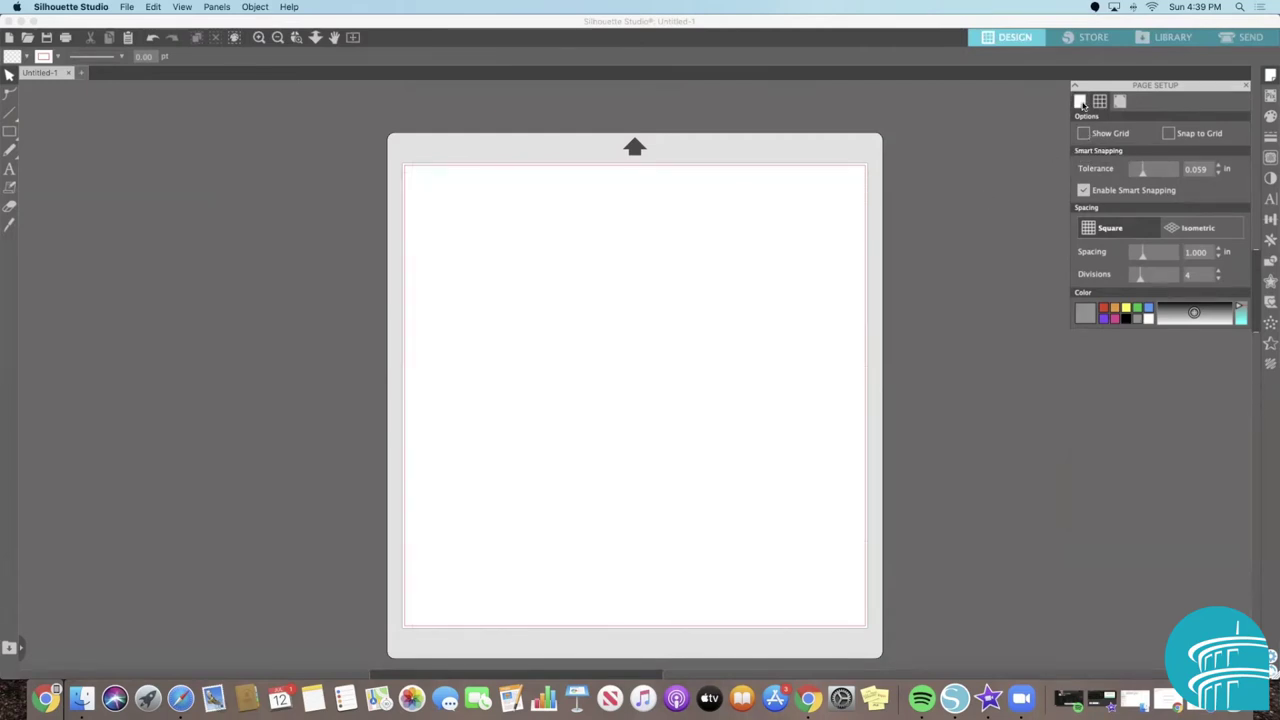
{"action": "left_click", "coordinate": [1081, 104]}
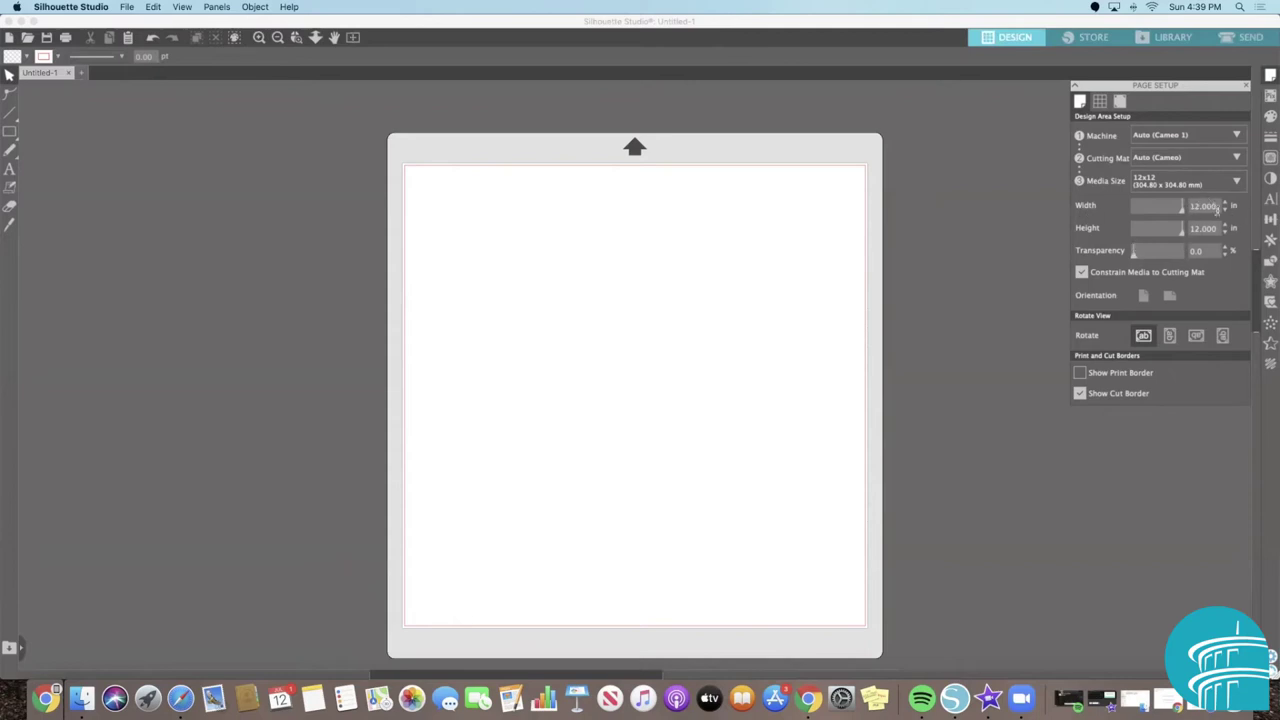
Set the page Width to 3 in and Height to 3 in.
{"action": "left_click_drag", "start_coordinate": [1218, 204], "coordinate": [1178, 204]}
{"action": "type", "text": "3"}
{"action": "key", "text": "Return"}
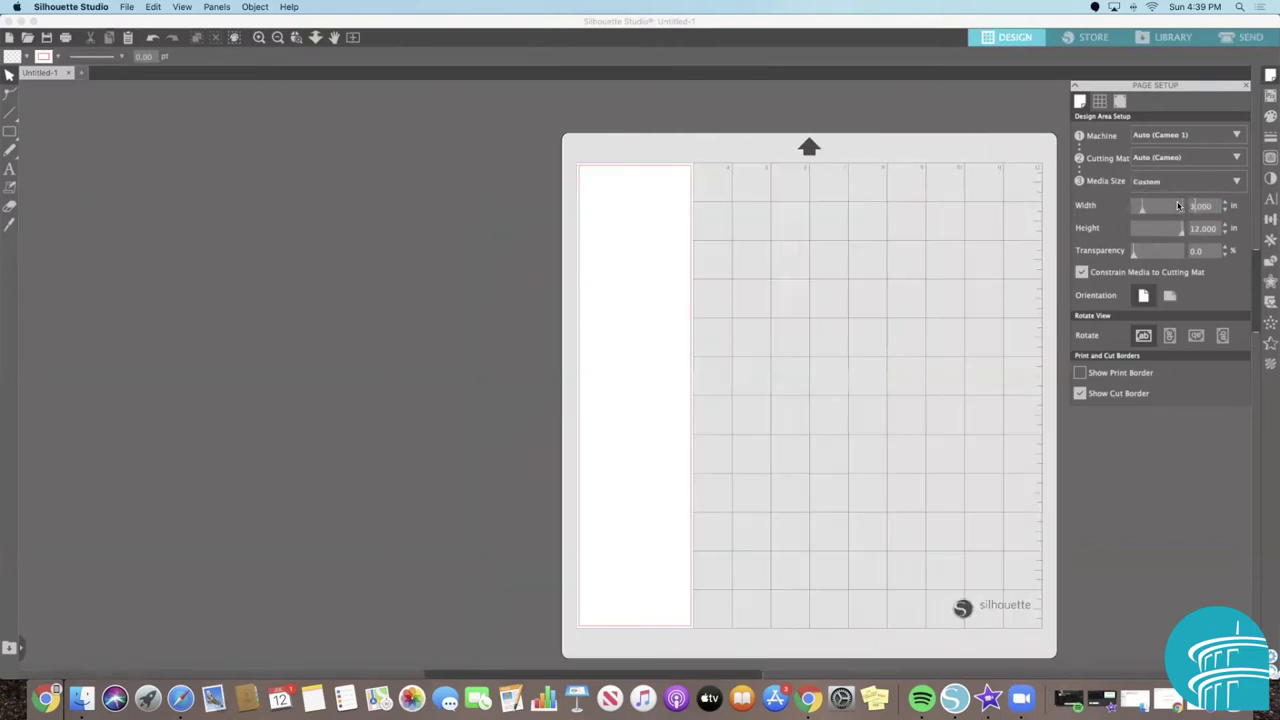
{"action": "left_click_drag", "start_coordinate": [1217, 228], "coordinate": [1177, 229]}
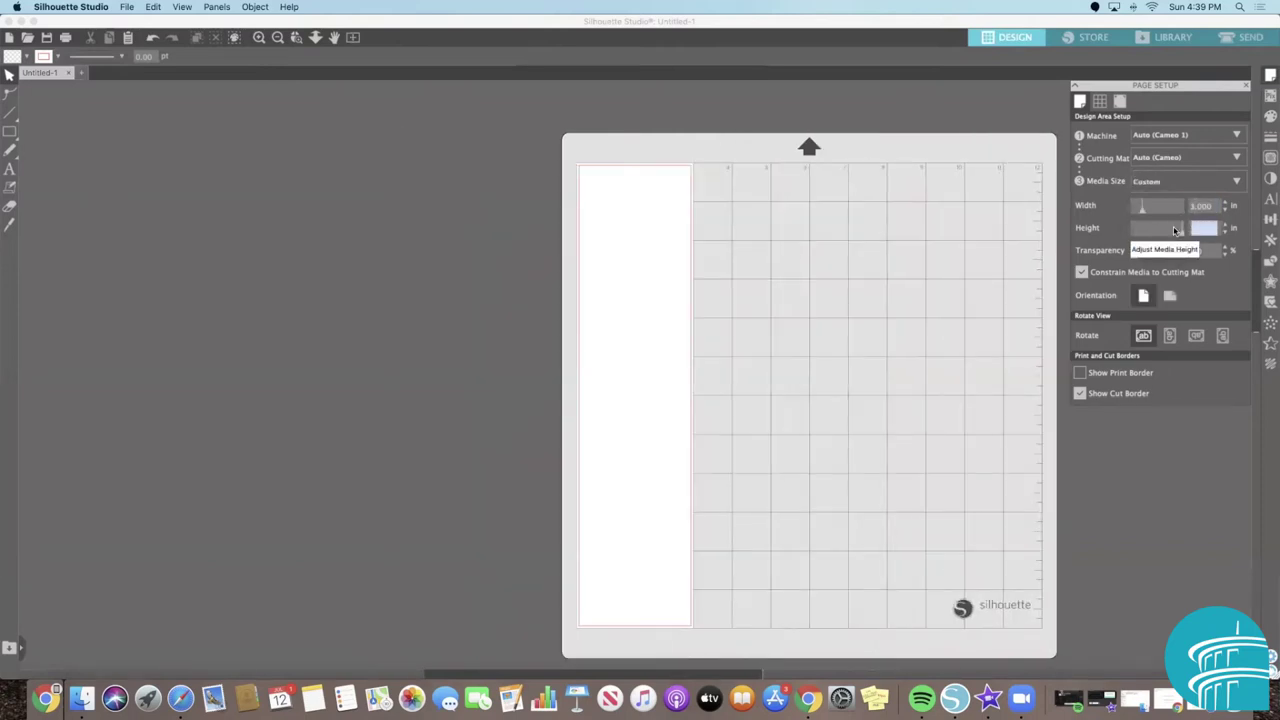
{"action": "type", "text": "3"}
{"action": "key", "text": "Return"}
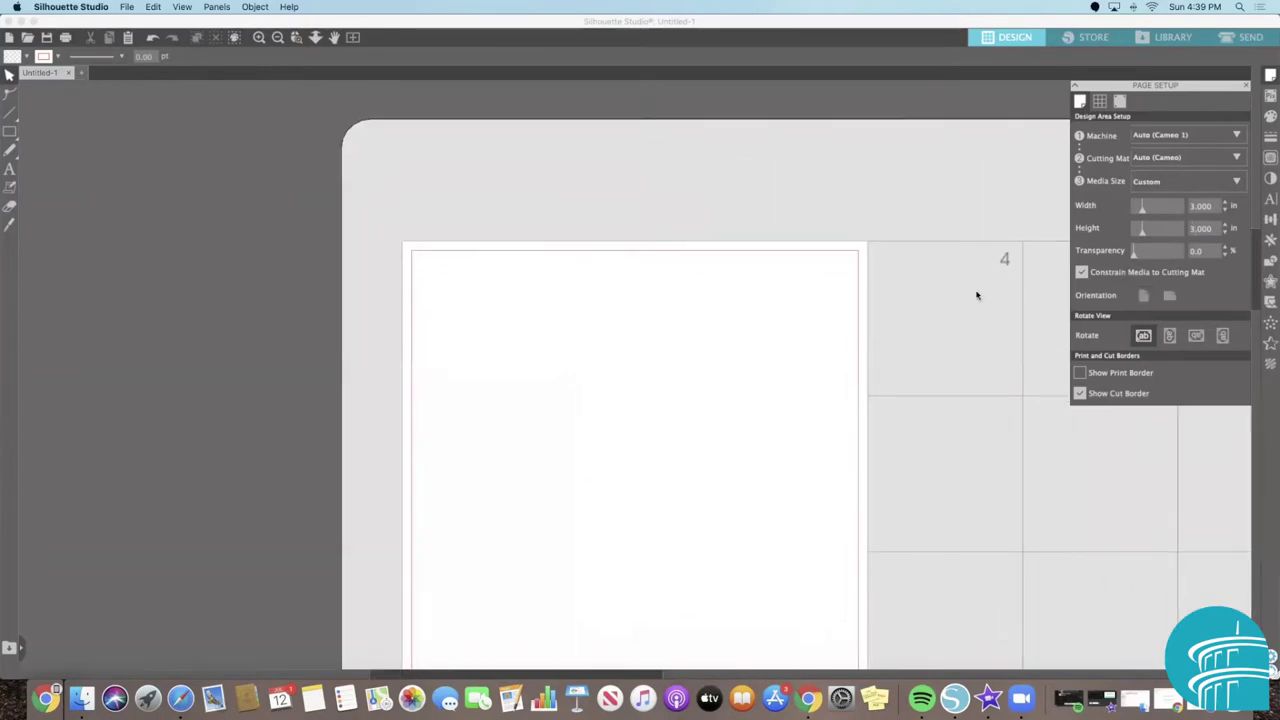
{"action": "scroll", "coordinate": [977, 295], "scroll_direction": "down", "scroll_amount": 3}
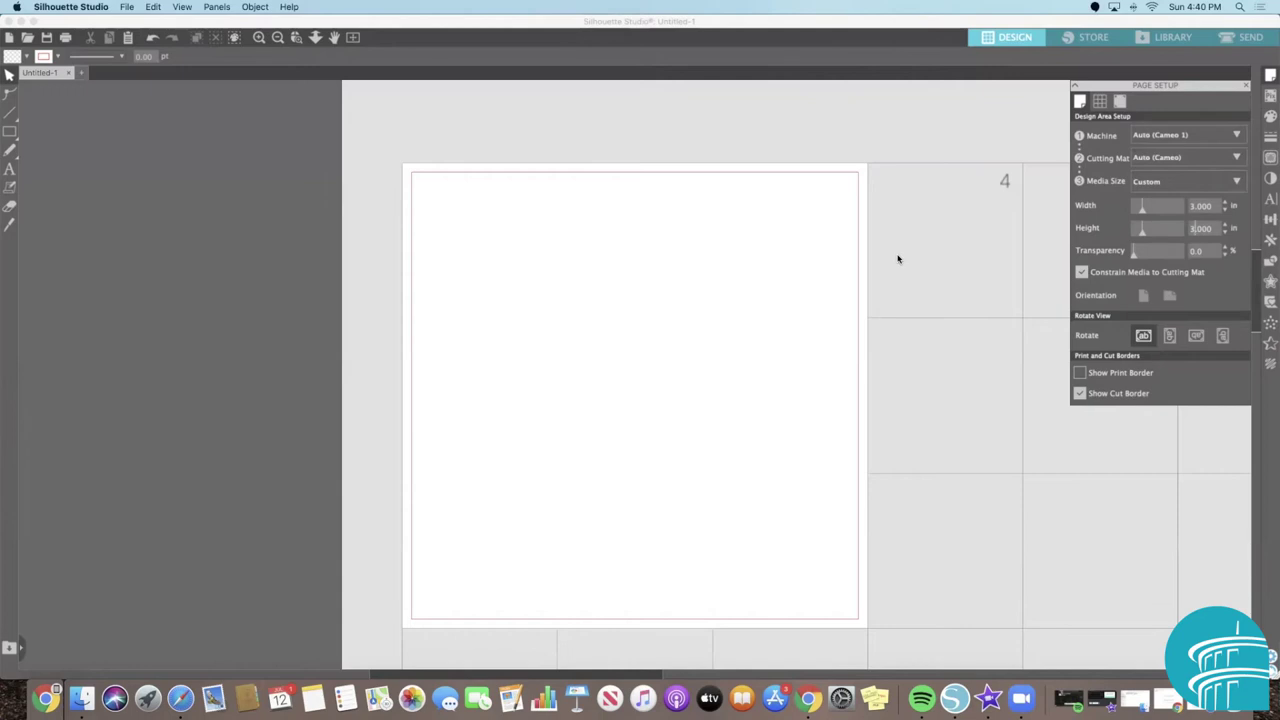
Create a 'Red' text box near the page's top-left and select the whole word.
{"action": "left_click", "coordinate": [9, 172]}
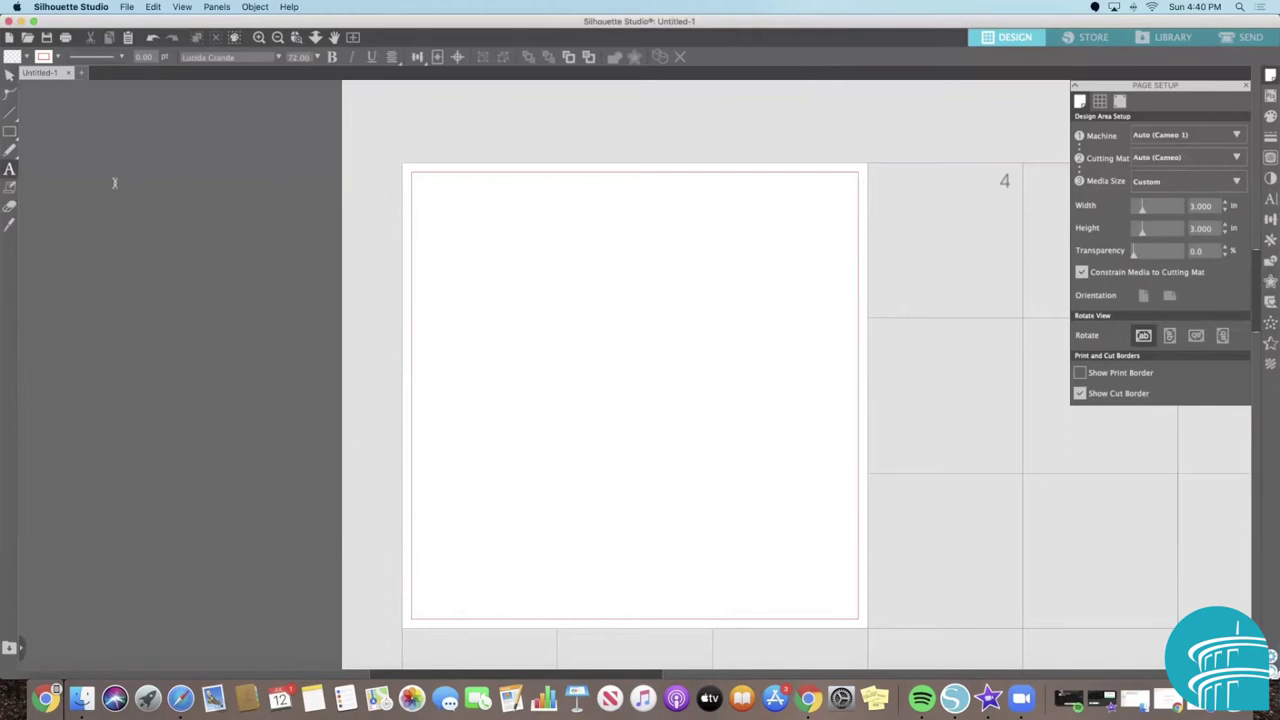
{"action": "left_click", "coordinate": [436, 240]}
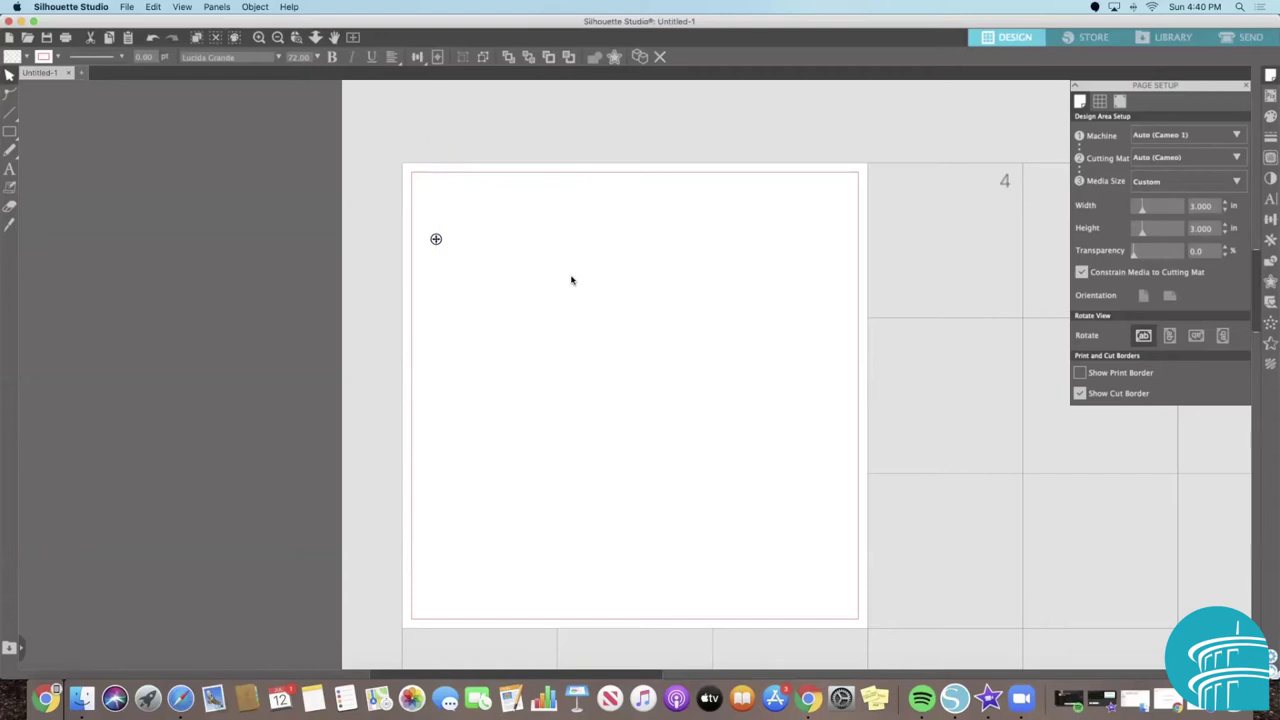
{"action": "type", "text": "Red"}
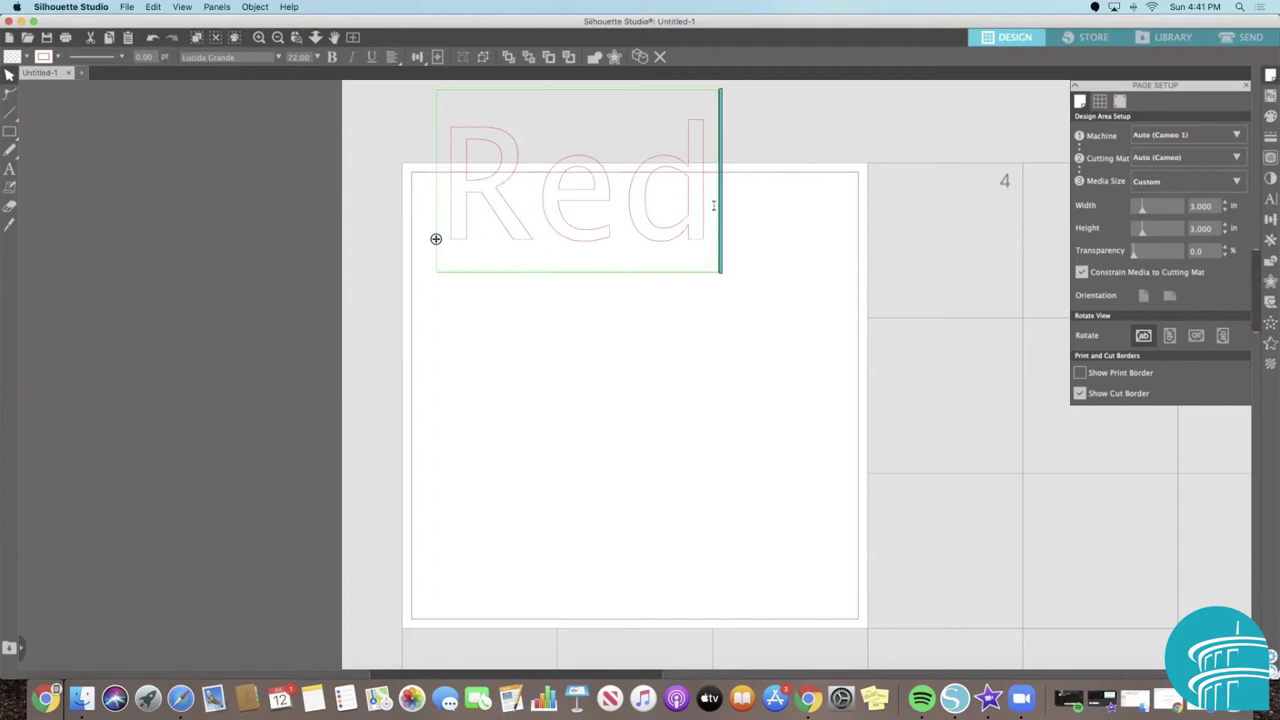
{"action": "left_click_drag", "start_coordinate": [713, 205], "coordinate": [461, 193]}
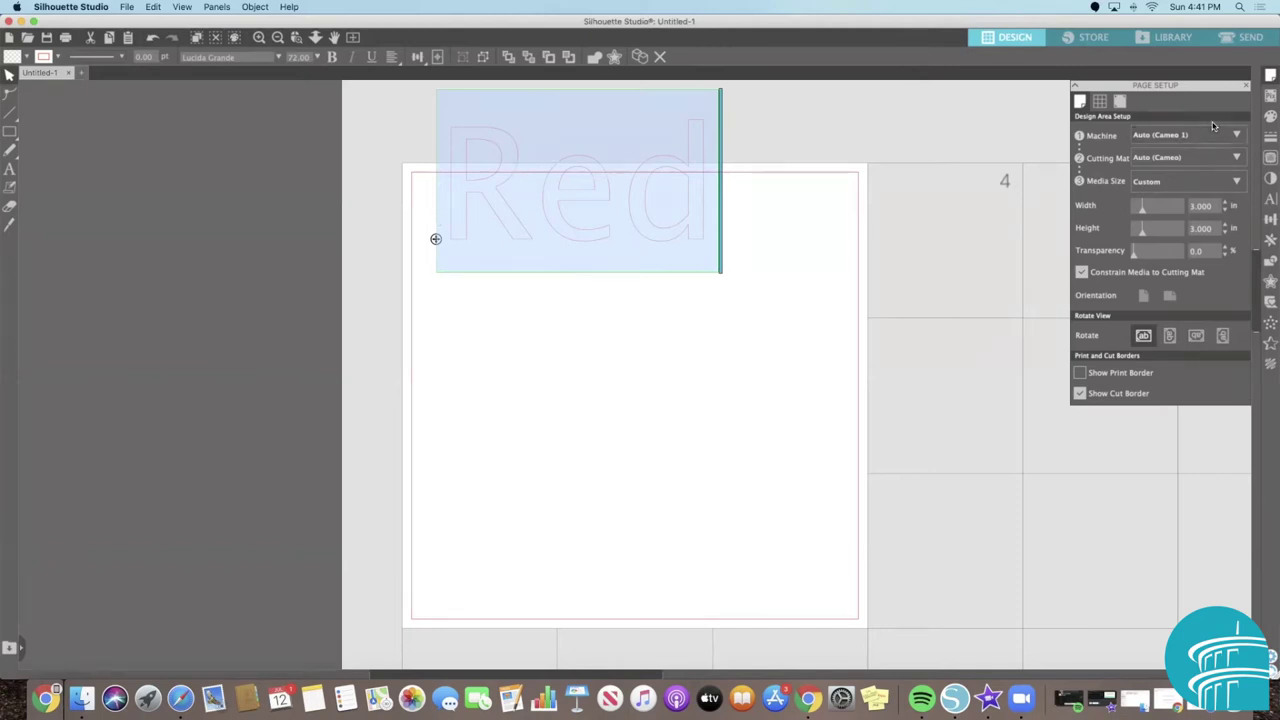
{"action": "left_click", "coordinate": [1269, 199]}
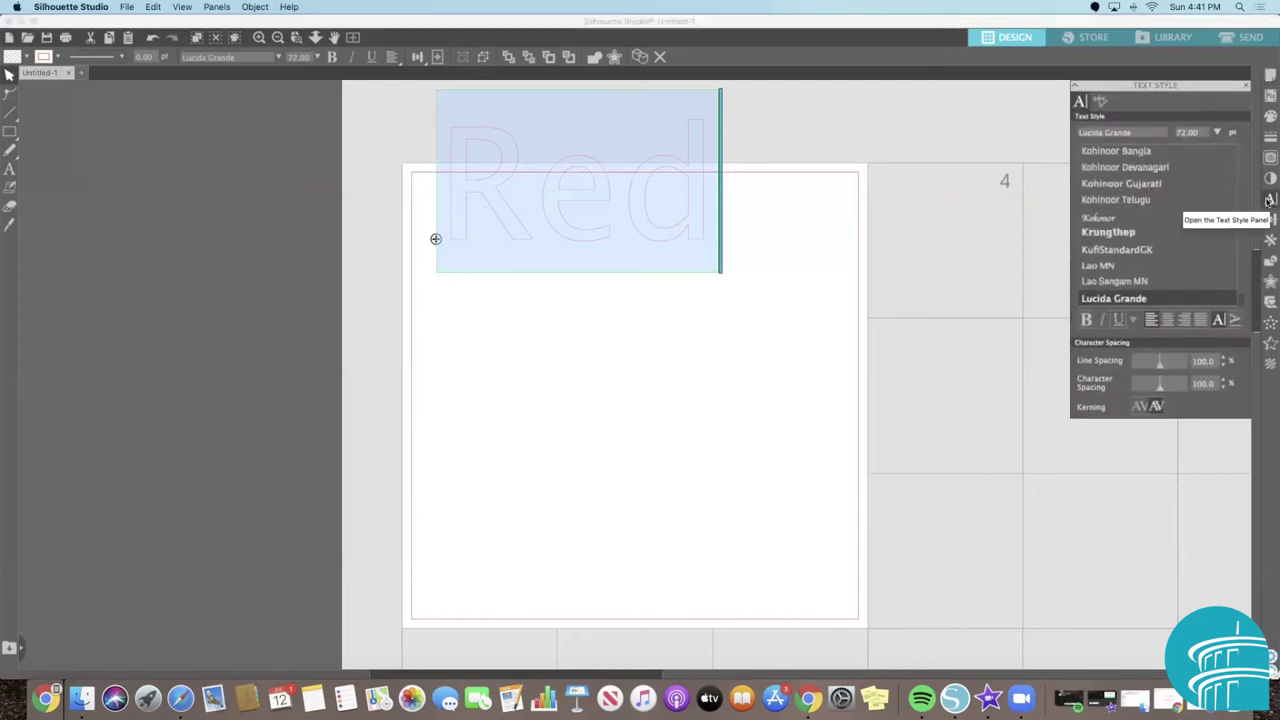
Pick Impact from the font list for the word Red, then deselect it.
{"action": "scroll", "coordinate": [1142, 219], "scroll_direction": "down", "scroll_amount": 5}
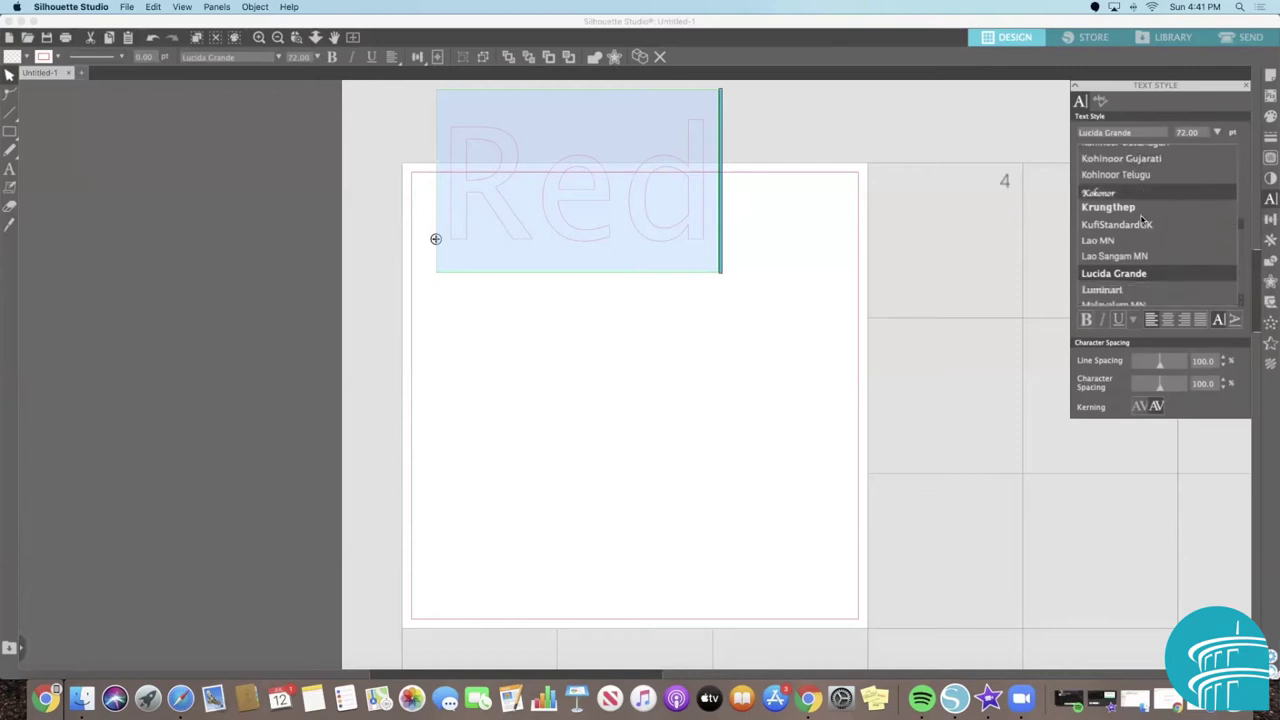
{"action": "scroll", "coordinate": [1142, 219], "scroll_direction": "down", "scroll_amount": 10}
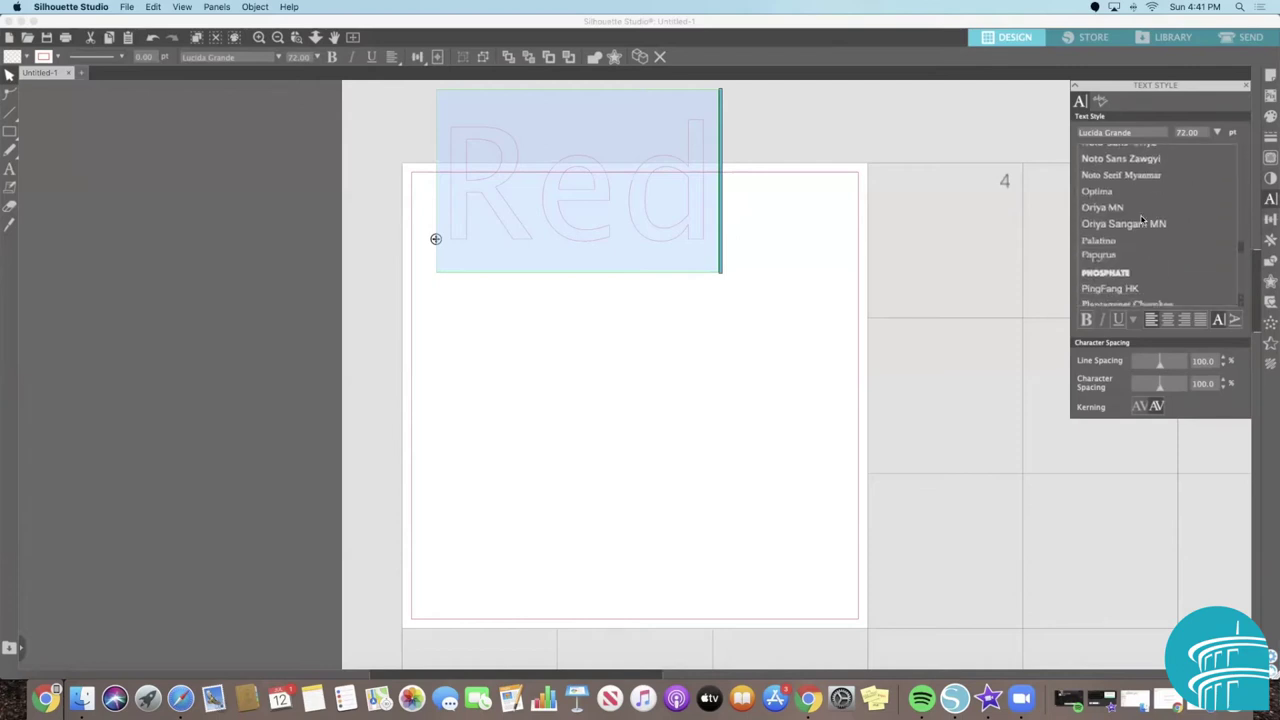
{"action": "scroll", "coordinate": [1142, 219], "scroll_direction": "up", "scroll_amount": 4}
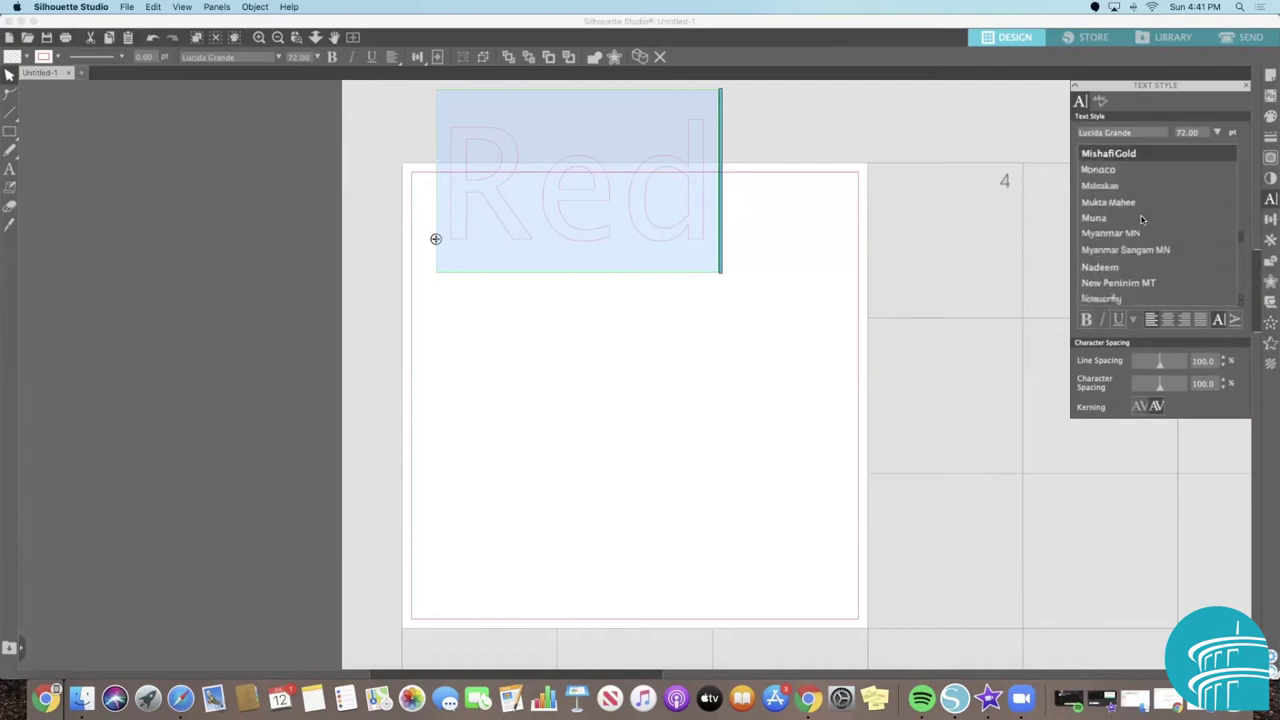
{"action": "scroll", "coordinate": [1142, 219], "scroll_direction": "up", "scroll_amount": 6}
{"action": "scroll", "coordinate": [1131, 216], "scroll_direction": "down", "scroll_amount": 3}
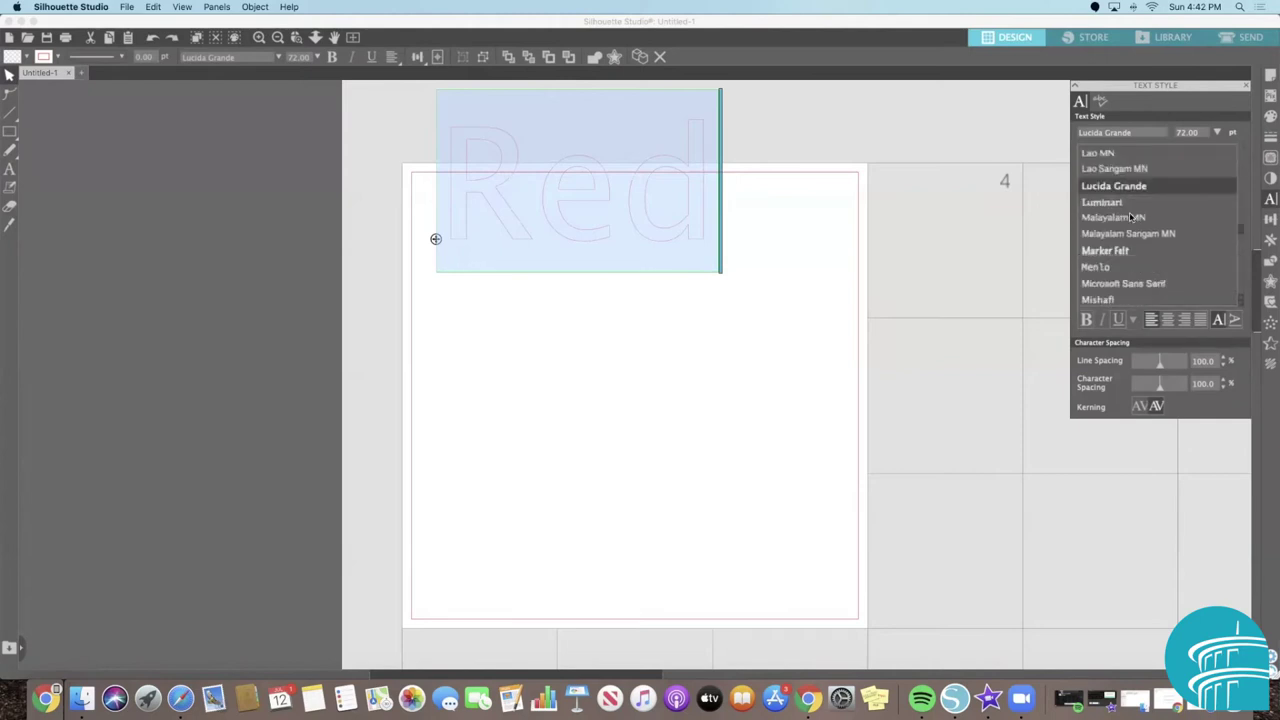
{"action": "scroll", "coordinate": [1131, 216], "scroll_direction": "down", "scroll_amount": 1}
{"action": "scroll", "coordinate": [1131, 217], "scroll_direction": "down", "scroll_amount": 2}
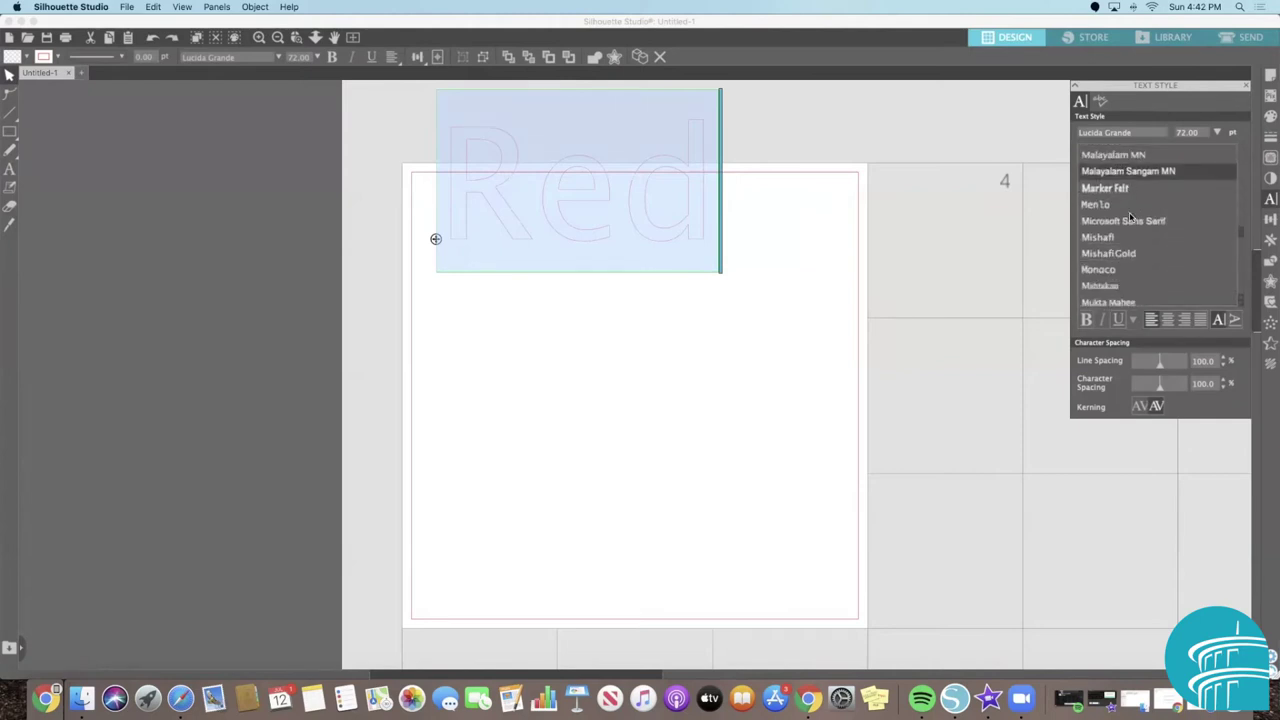
{"action": "scroll", "coordinate": [1131, 217], "scroll_direction": "up", "scroll_amount": 1}
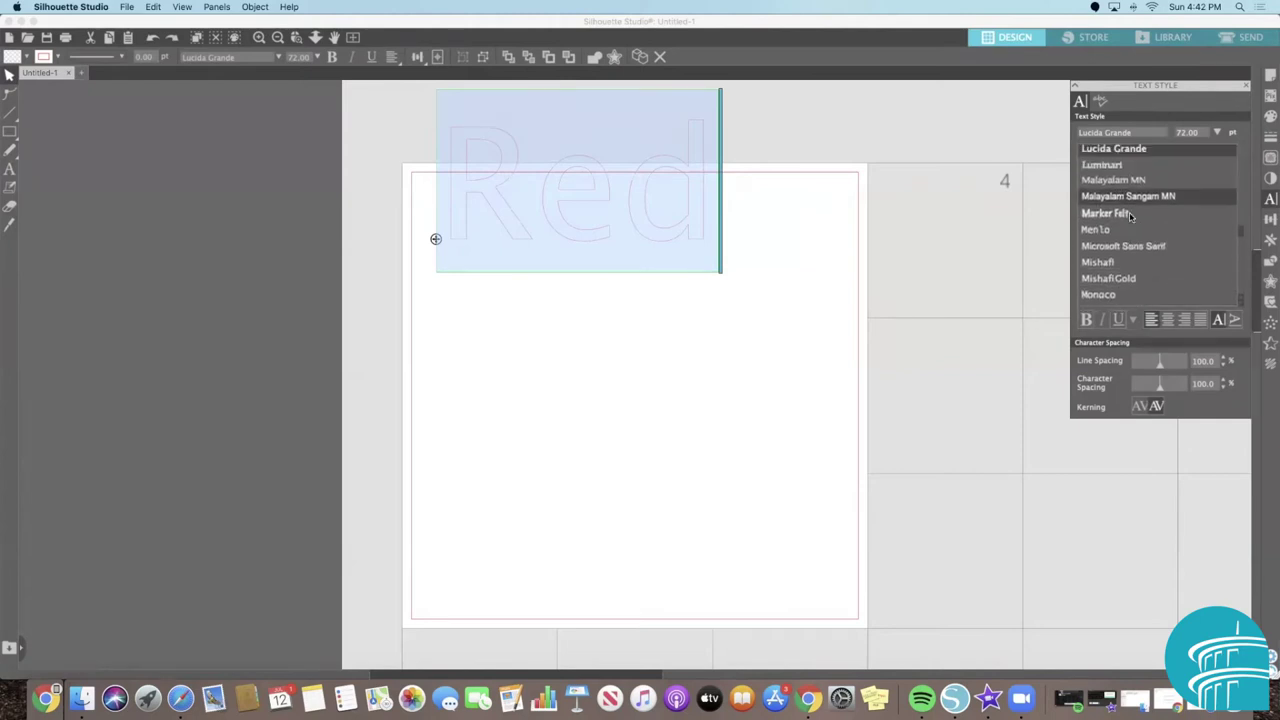
{"action": "scroll", "coordinate": [1131, 216], "scroll_direction": "up", "scroll_amount": 2}
{"action": "scroll", "coordinate": [1131, 217], "scroll_direction": "up", "scroll_amount": 10}
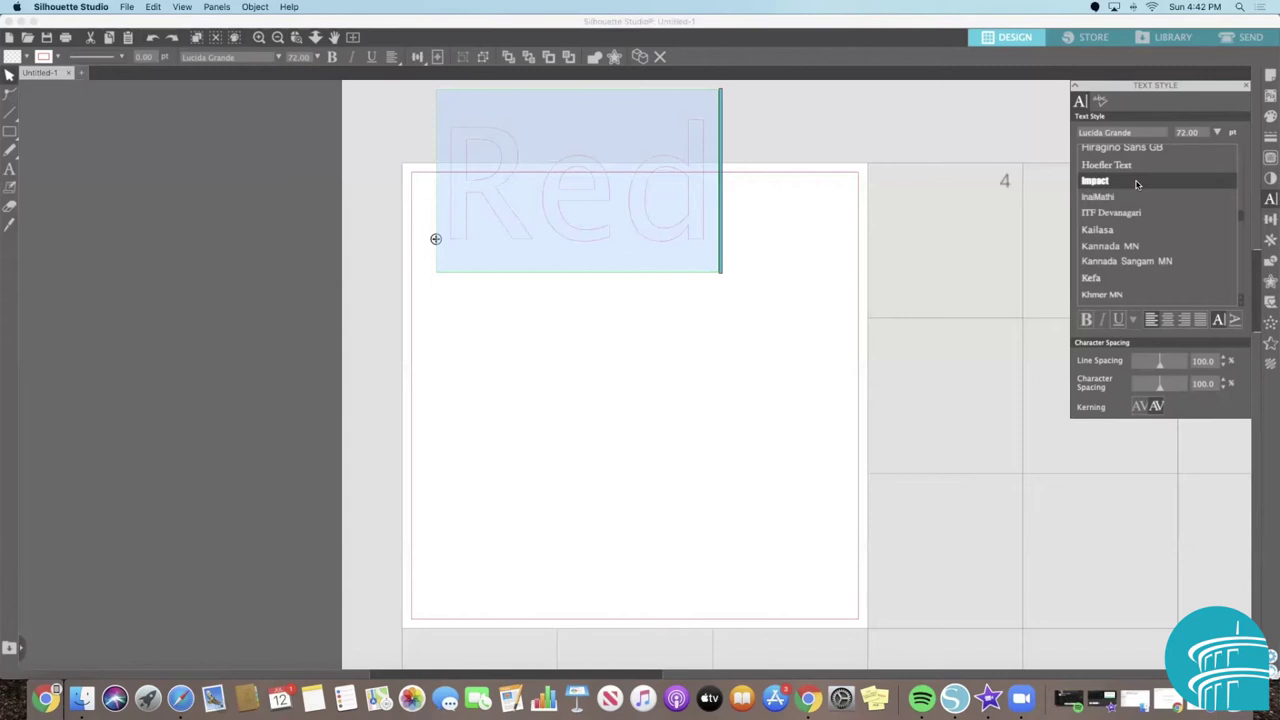
{"action": "left_click", "coordinate": [1136, 182]}
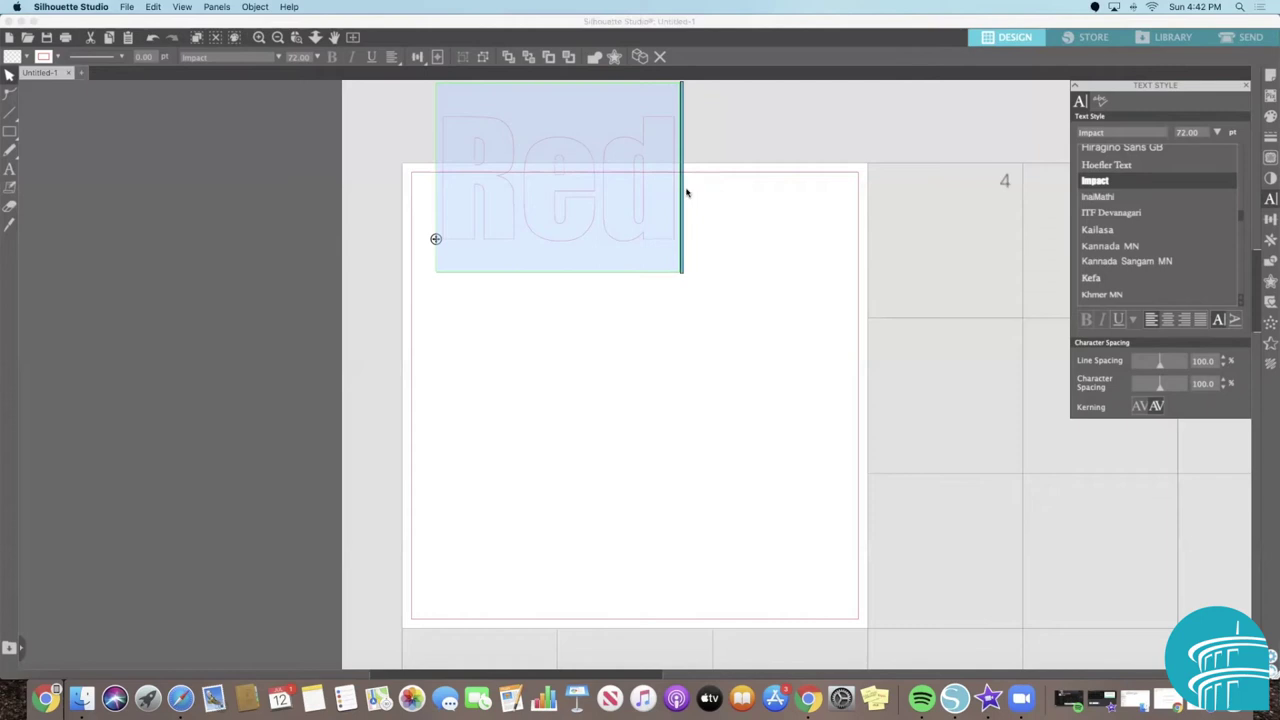
{"action": "left_click", "coordinate": [766, 219]}
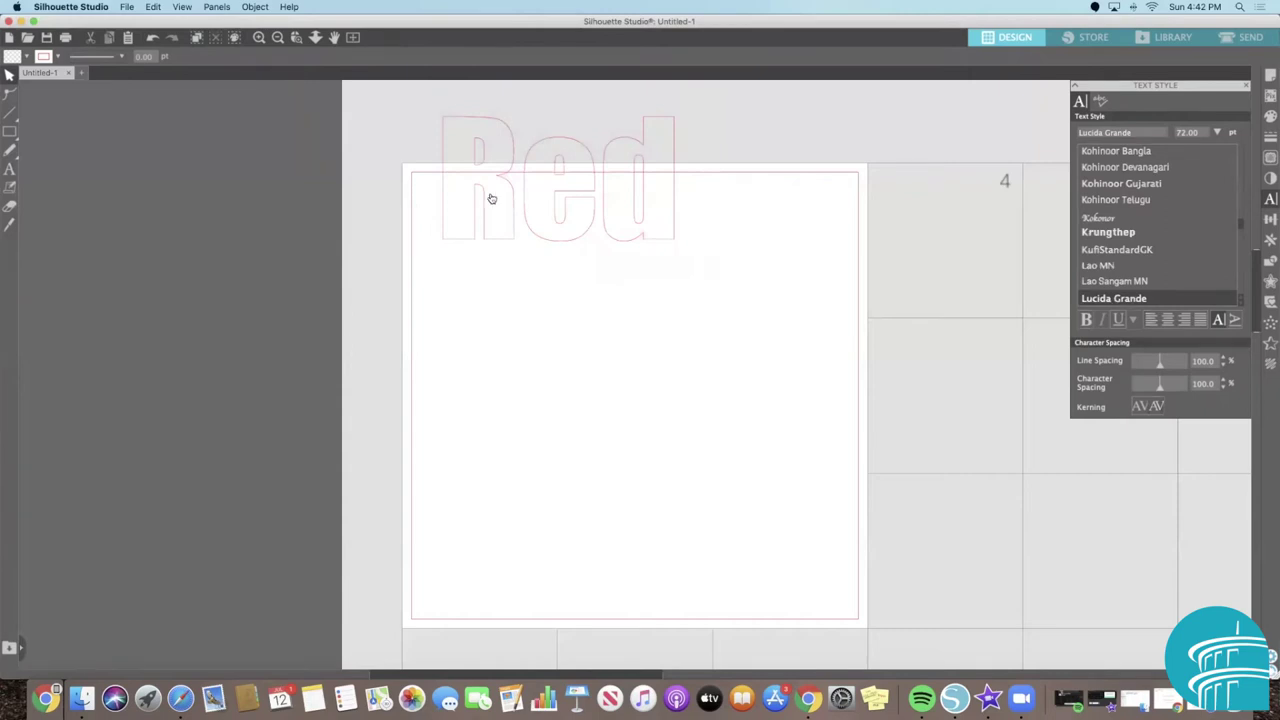
Add the word 'White' below Red and set it in Impact.
{"action": "left_click", "coordinate": [11, 172]}
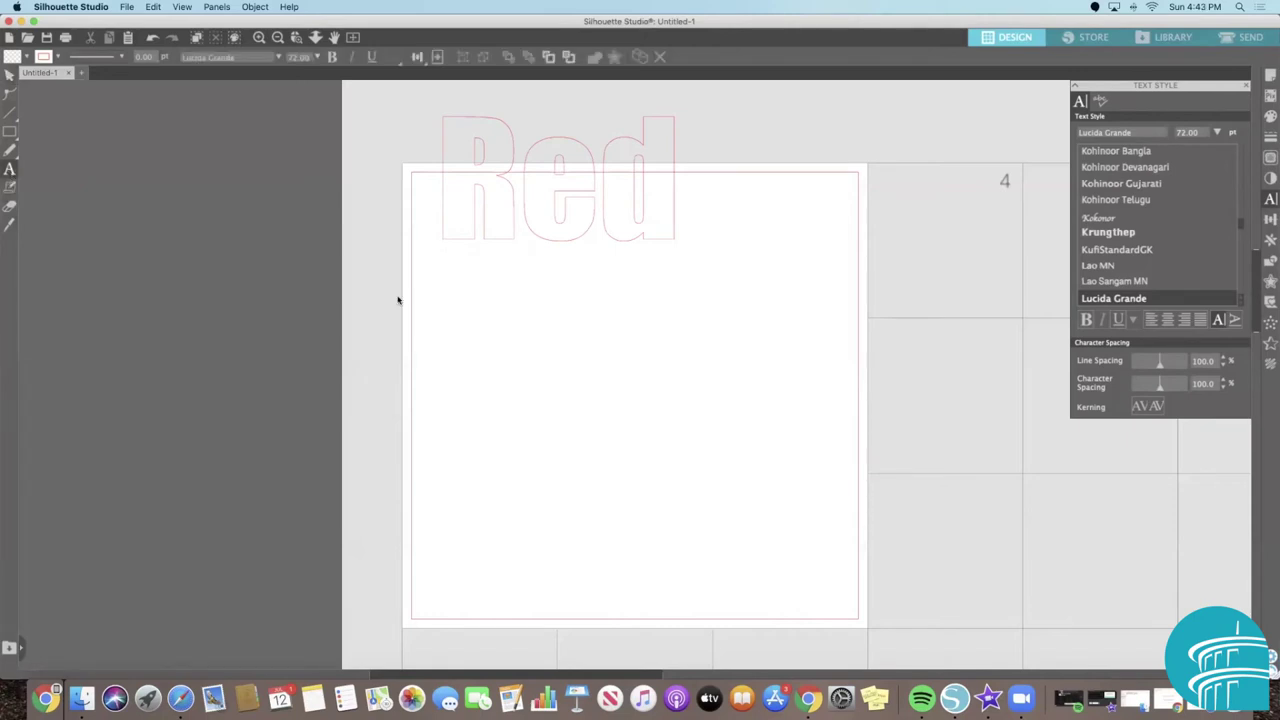
{"action": "left_click", "coordinate": [431, 322]}
{"action": "type", "text": "Whi"}
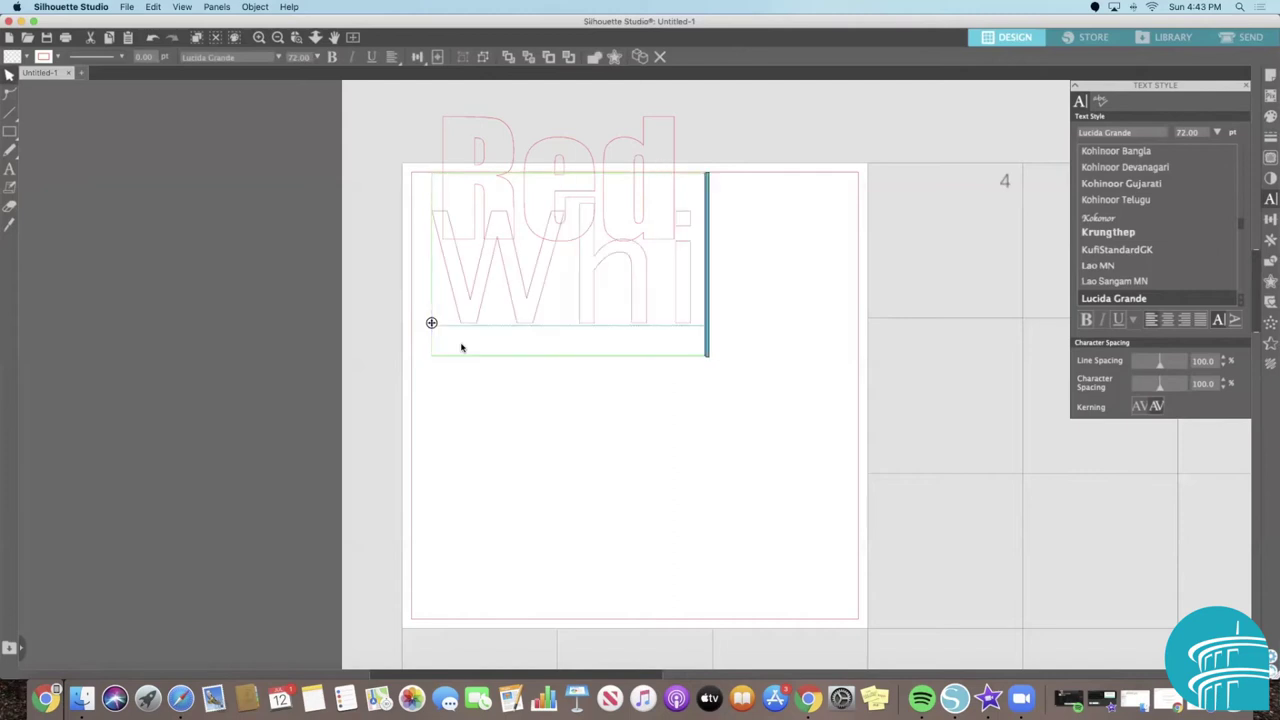
{"action": "type", "text": "te"}
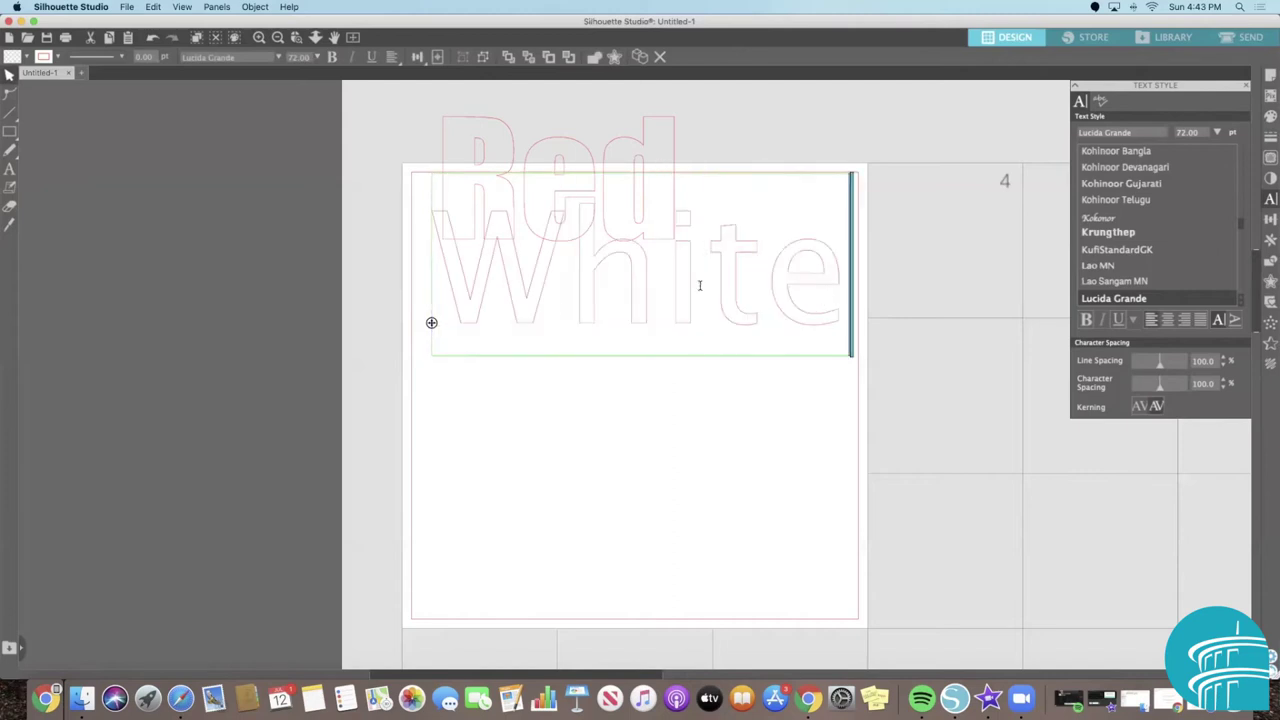
{"action": "left_click_drag", "start_coordinate": [848, 290], "coordinate": [469, 289]}
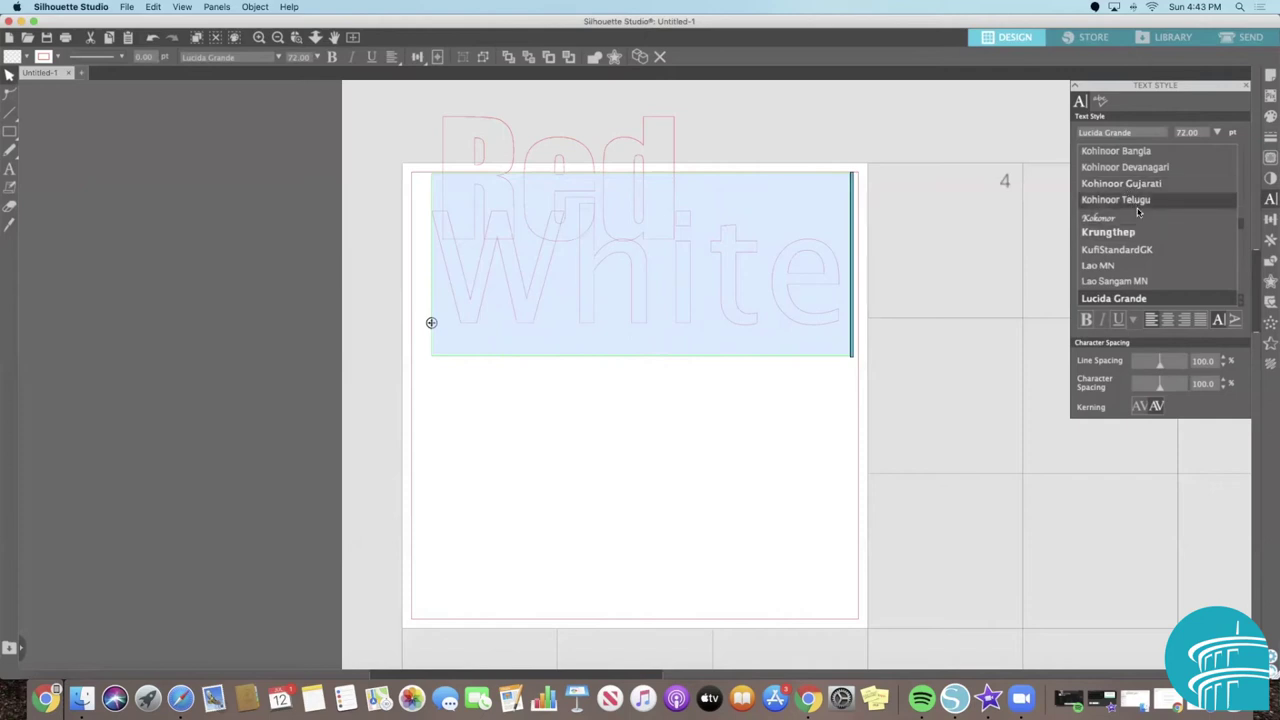
{"action": "scroll", "coordinate": [1140, 226], "scroll_direction": "up", "scroll_amount": 1}
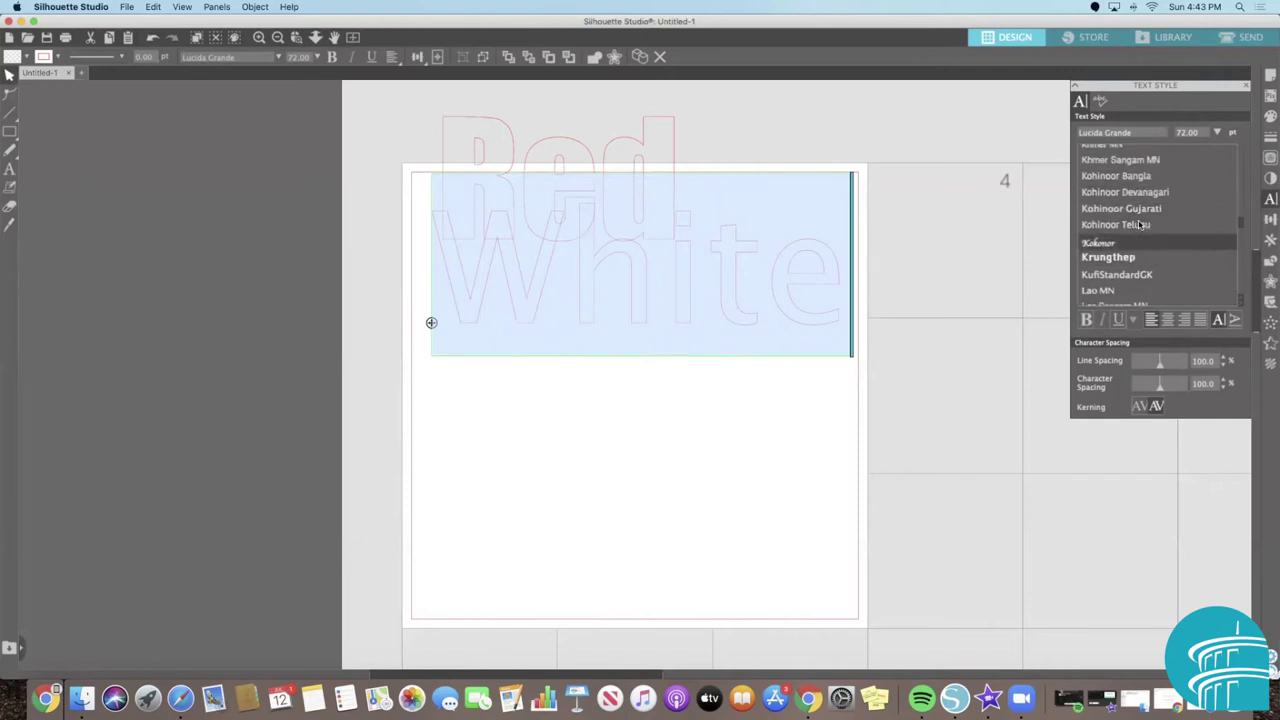
{"action": "scroll", "coordinate": [1140, 224], "scroll_direction": "down", "scroll_amount": 3}
{"action": "scroll", "coordinate": [1140, 224], "scroll_direction": "down", "scroll_amount": 2}
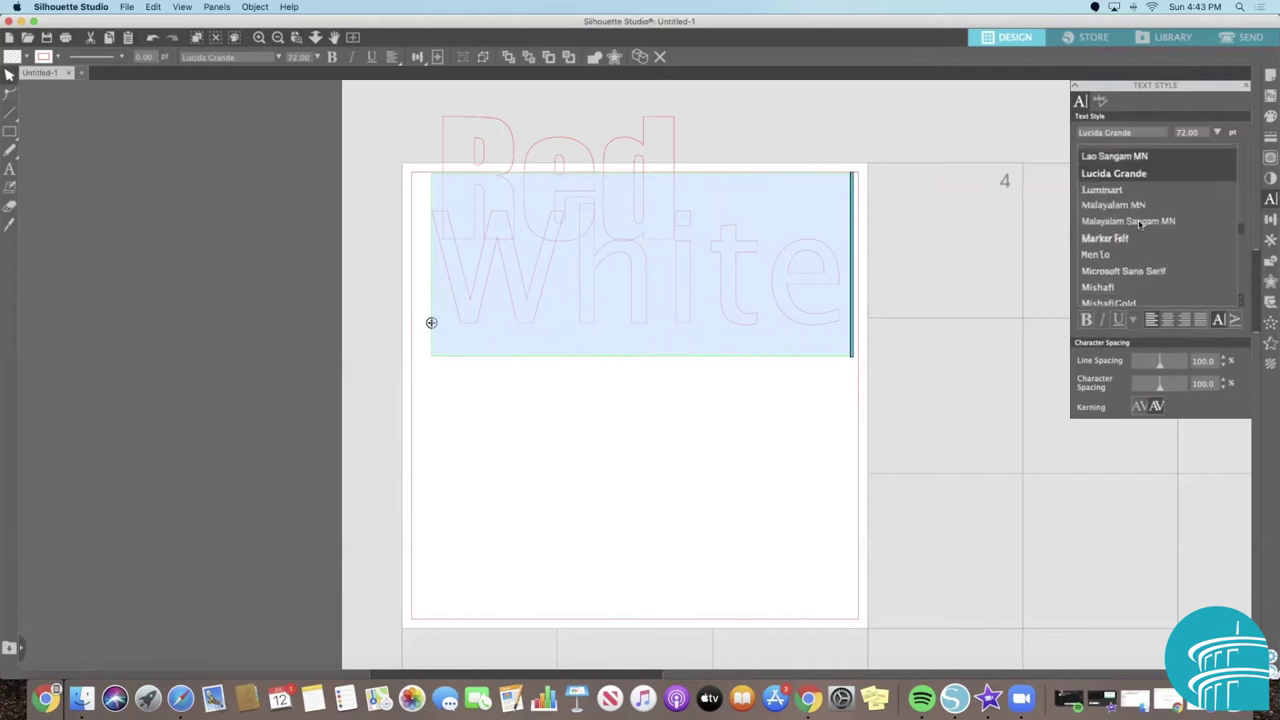
{"action": "scroll", "coordinate": [1140, 224], "scroll_direction": "up", "scroll_amount": 8}
{"action": "scroll", "coordinate": [1139, 224], "scroll_direction": "up", "scroll_amount": 2}
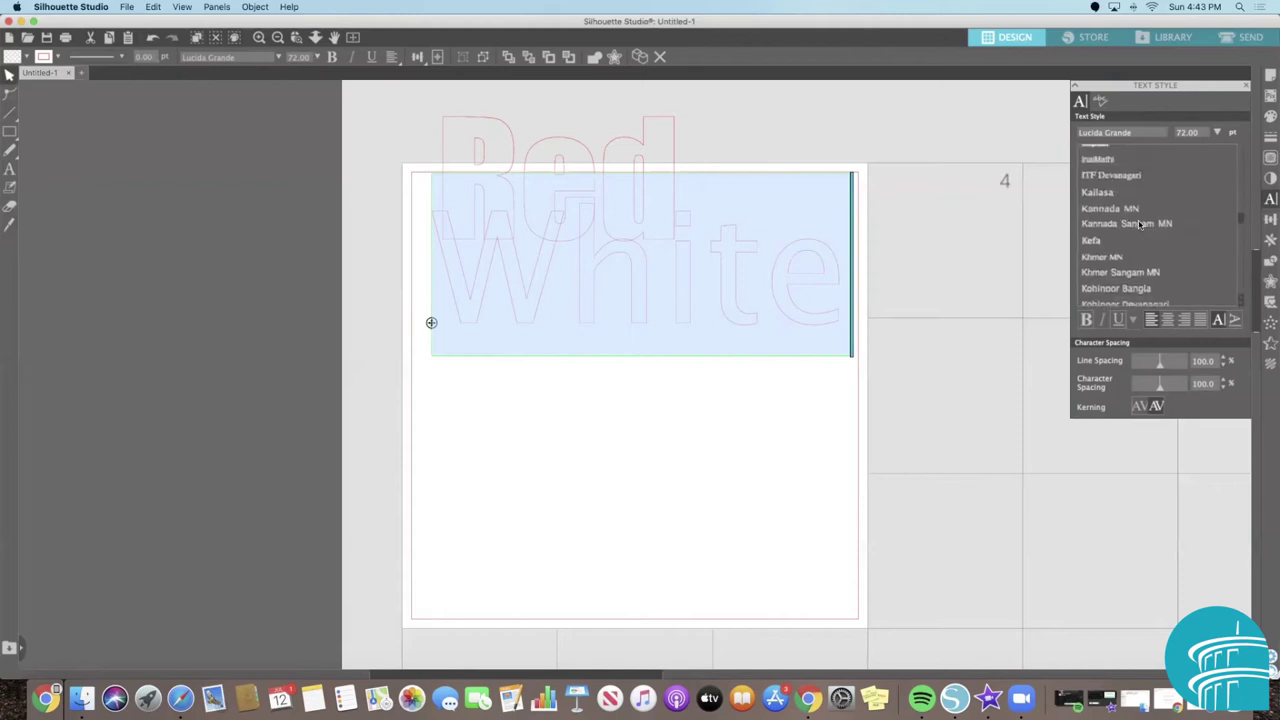
{"action": "left_click", "coordinate": [1094, 162]}
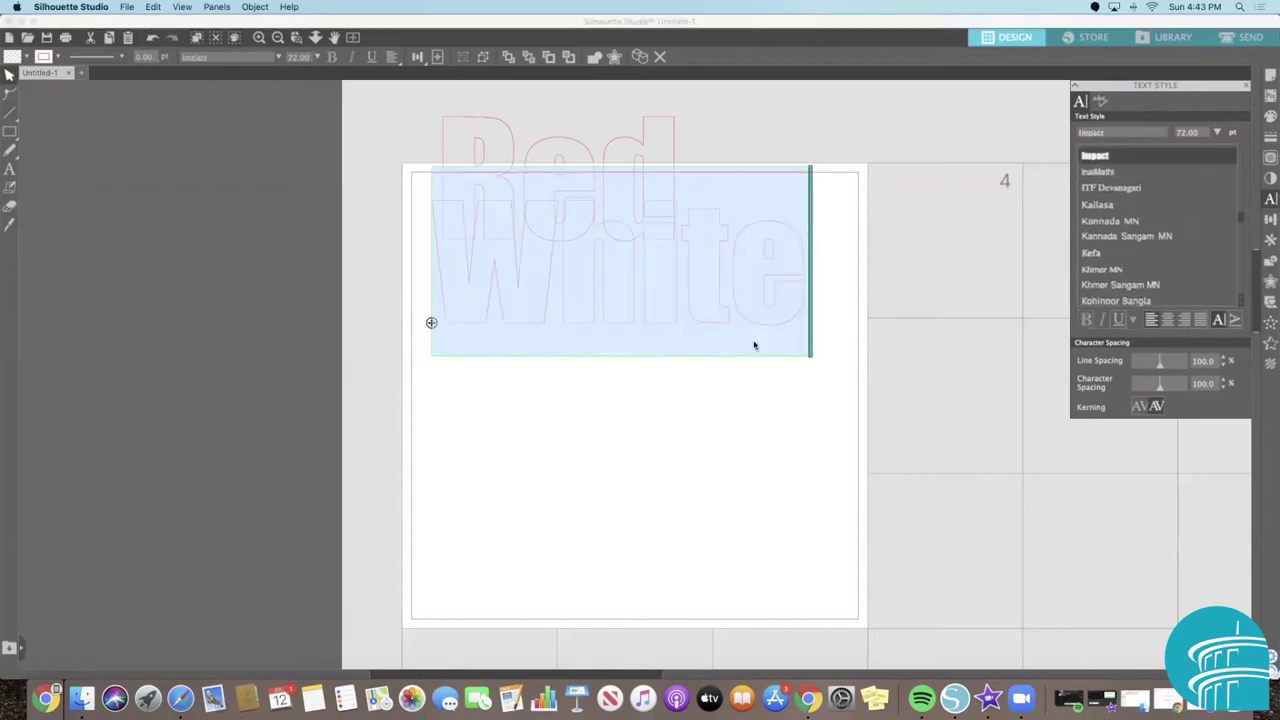
{"action": "left_click", "coordinate": [834, 309]}
Add 'Brew' on a new line below White and set it in Impact.
{"action": "left_click", "coordinate": [9, 169]}
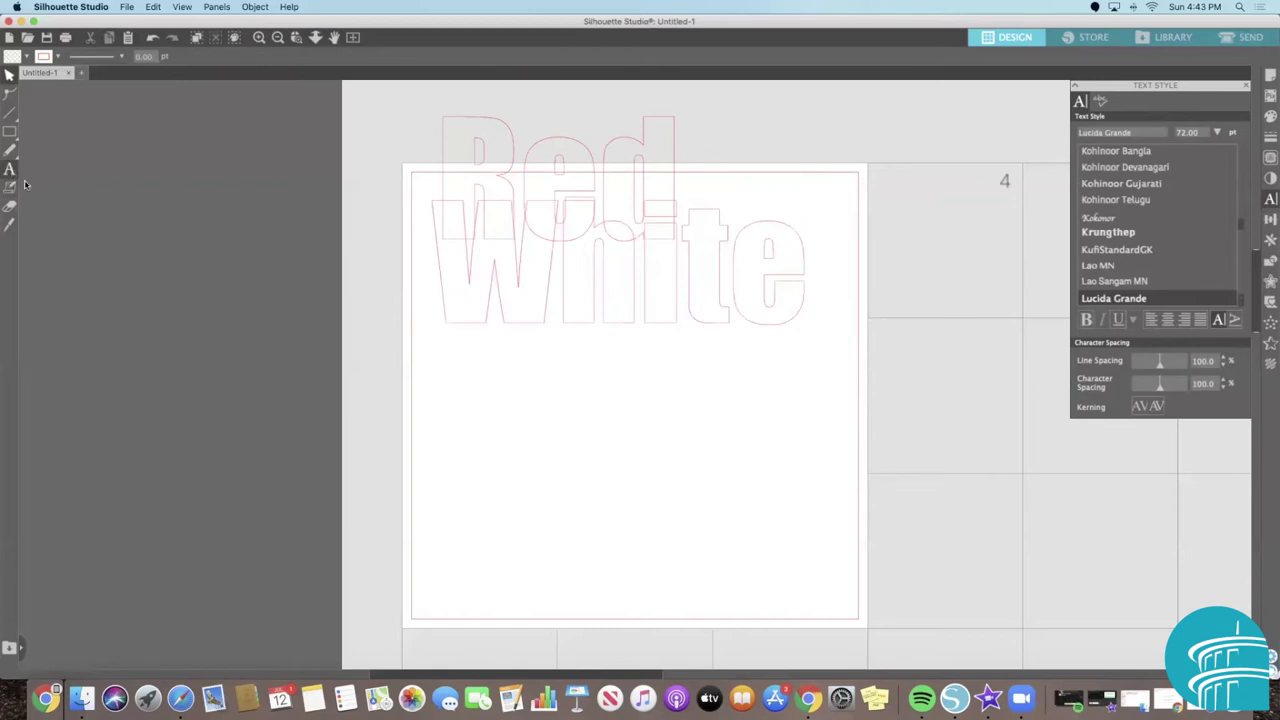
{"action": "left_click", "coordinate": [454, 437]}
{"action": "type", "text": "Brew"}
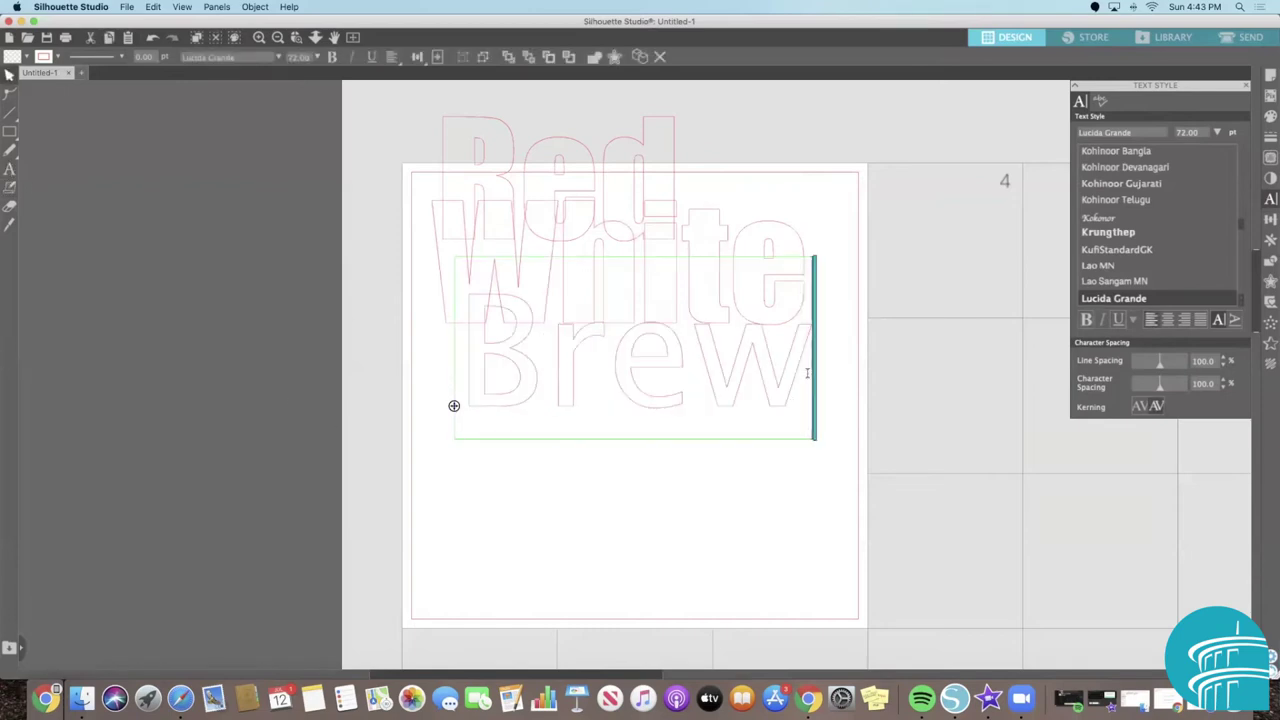
{"action": "key", "text": "super+a"}
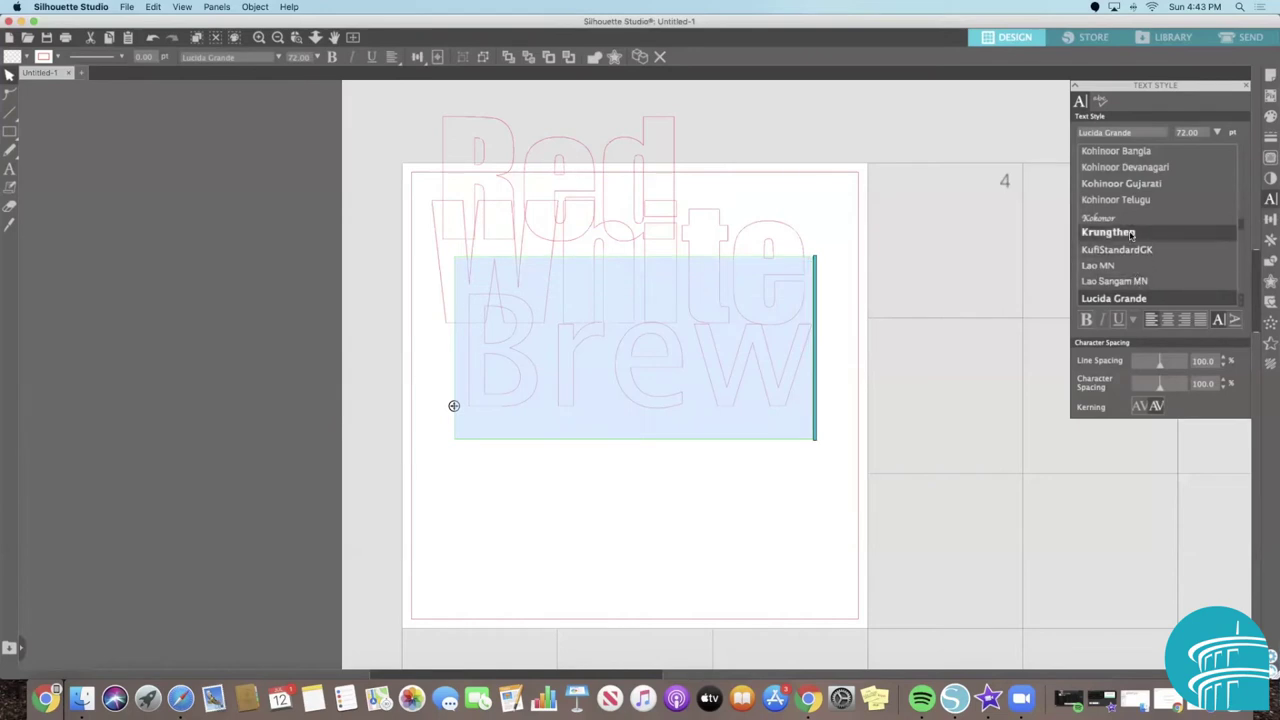
{"action": "scroll", "coordinate": [1136, 270], "scroll_direction": "up", "scroll_amount": 3}
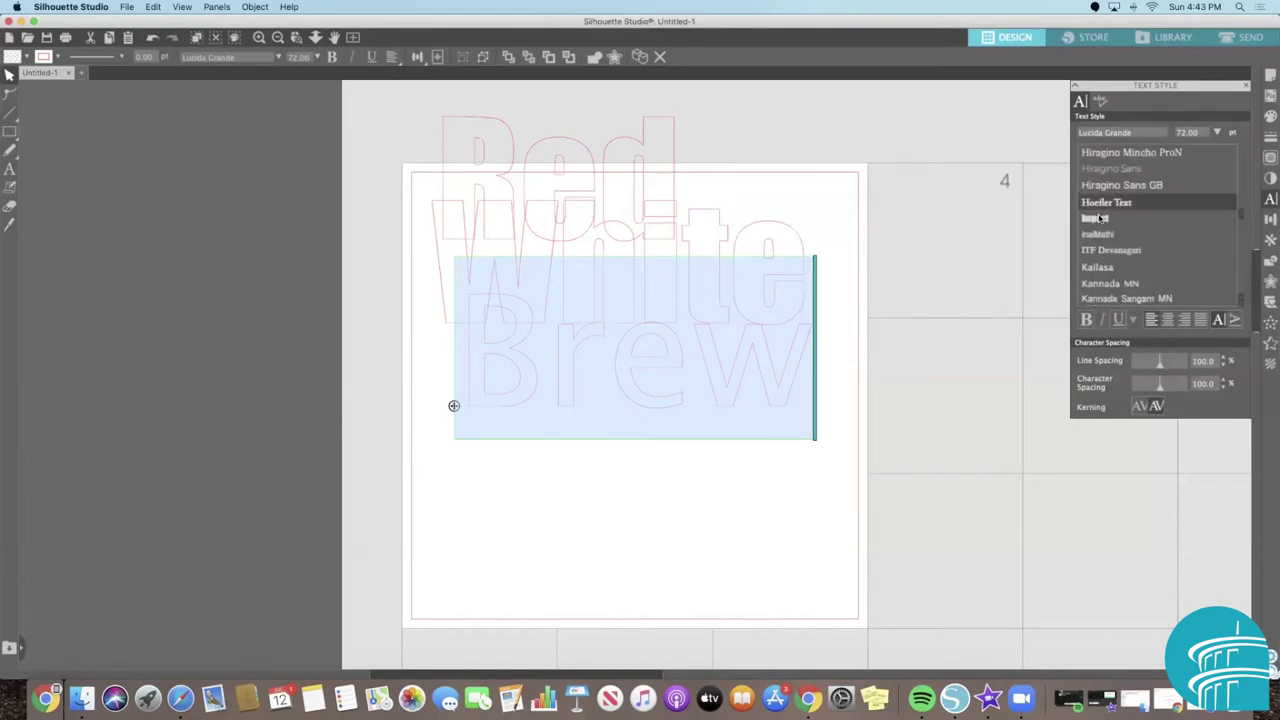
{"action": "left_click", "coordinate": [1098, 218]}
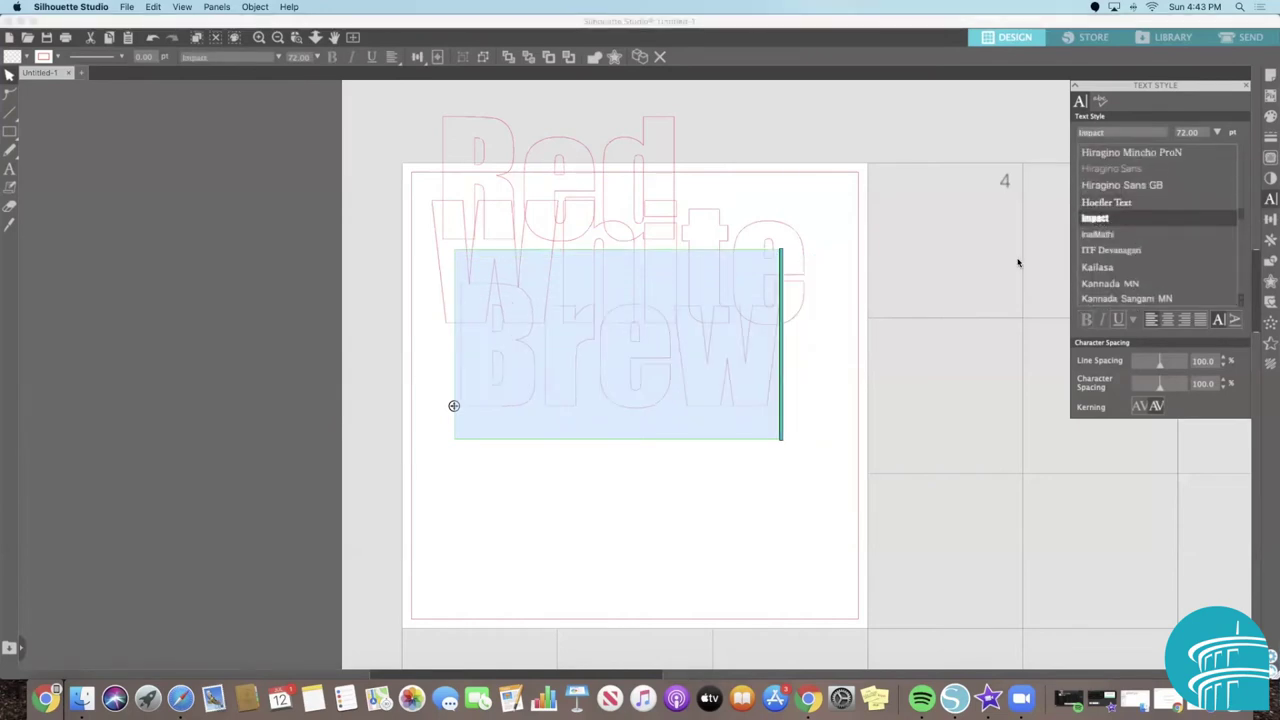
{"action": "left_click", "coordinate": [812, 402]}
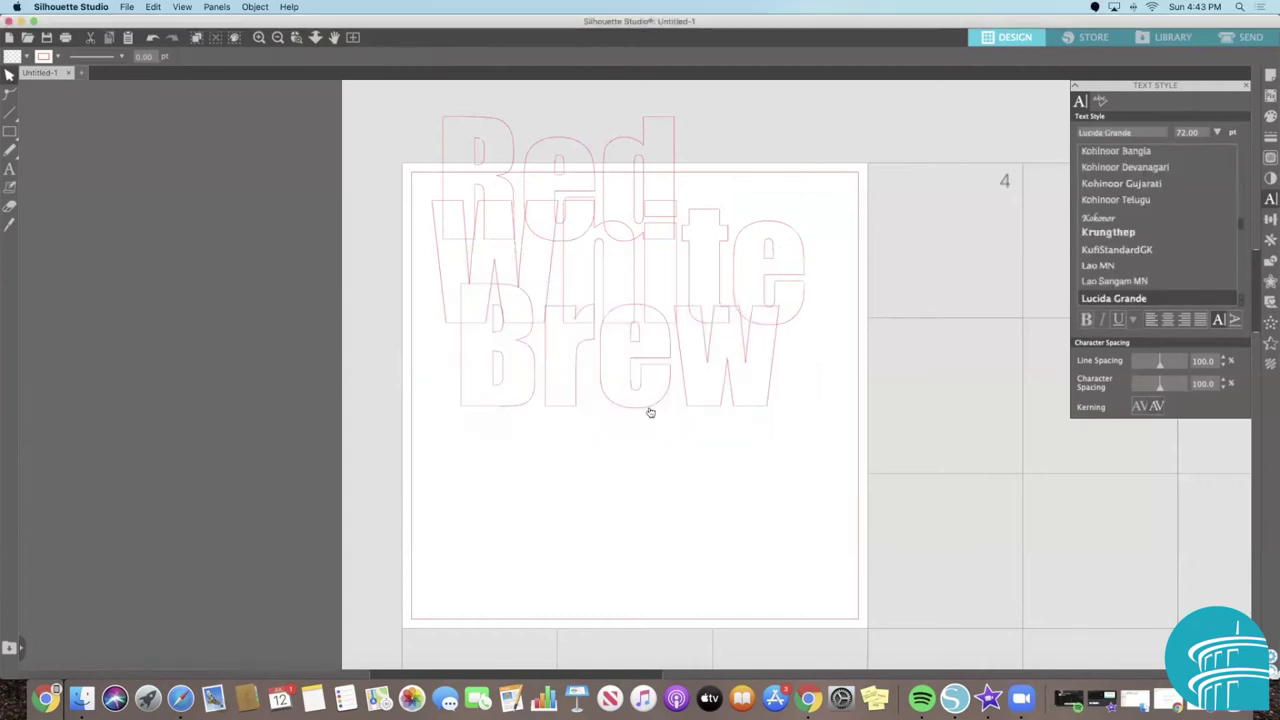
Move Brew down-left, White above it, and Red above White, then deselect.
{"action": "left_click_drag", "start_coordinate": [686, 403], "coordinate": [626, 526]}
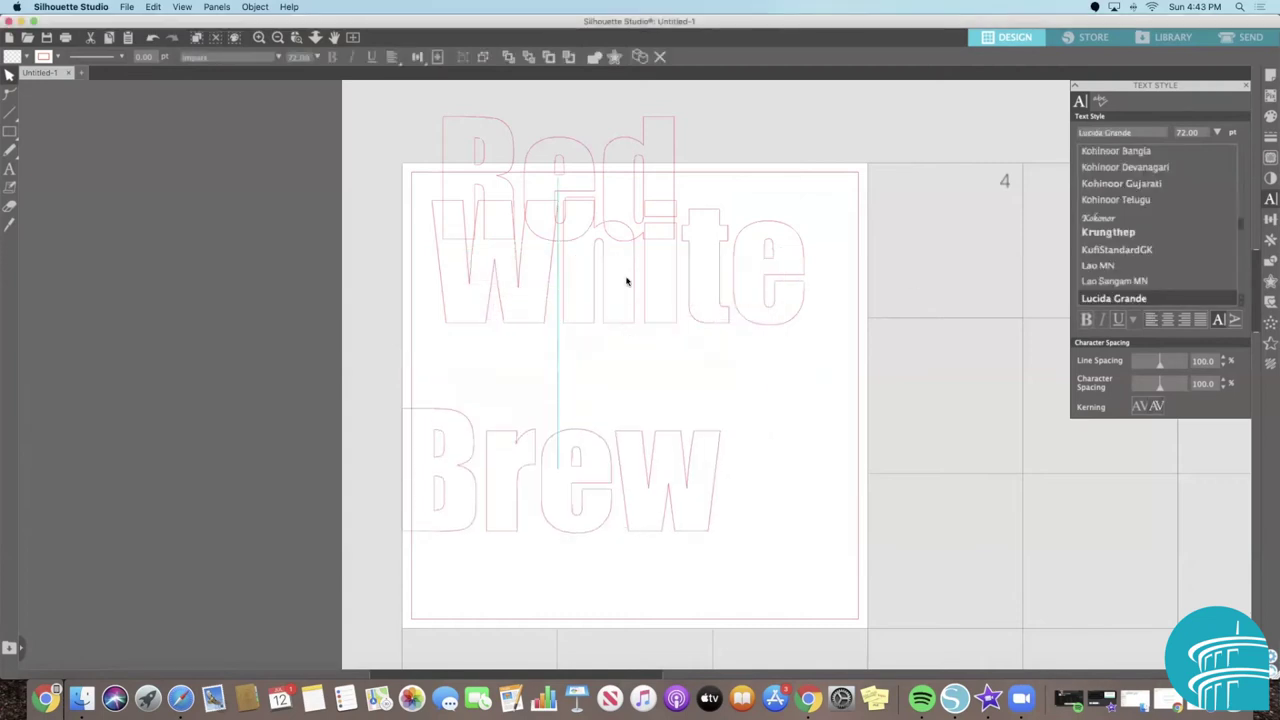
{"action": "left_click_drag", "start_coordinate": [600, 314], "coordinate": [566, 405]}
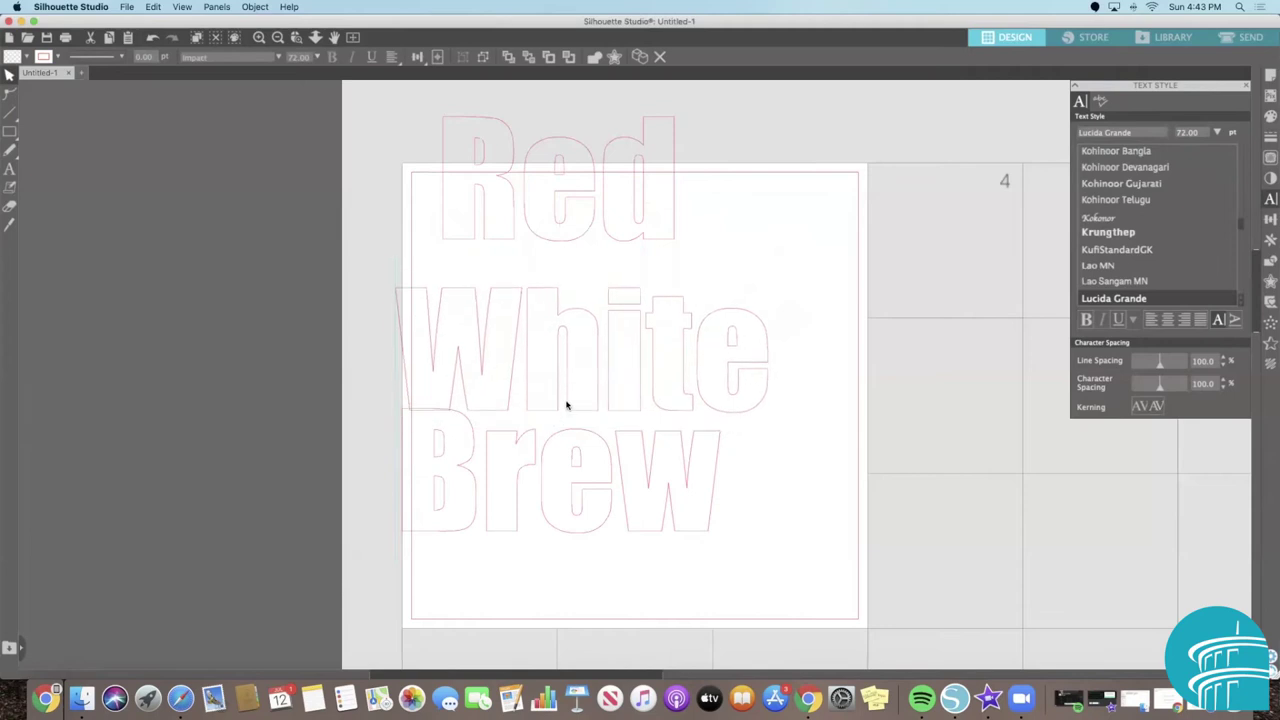
{"action": "left_click_drag", "start_coordinate": [563, 240], "coordinate": [530, 270]}
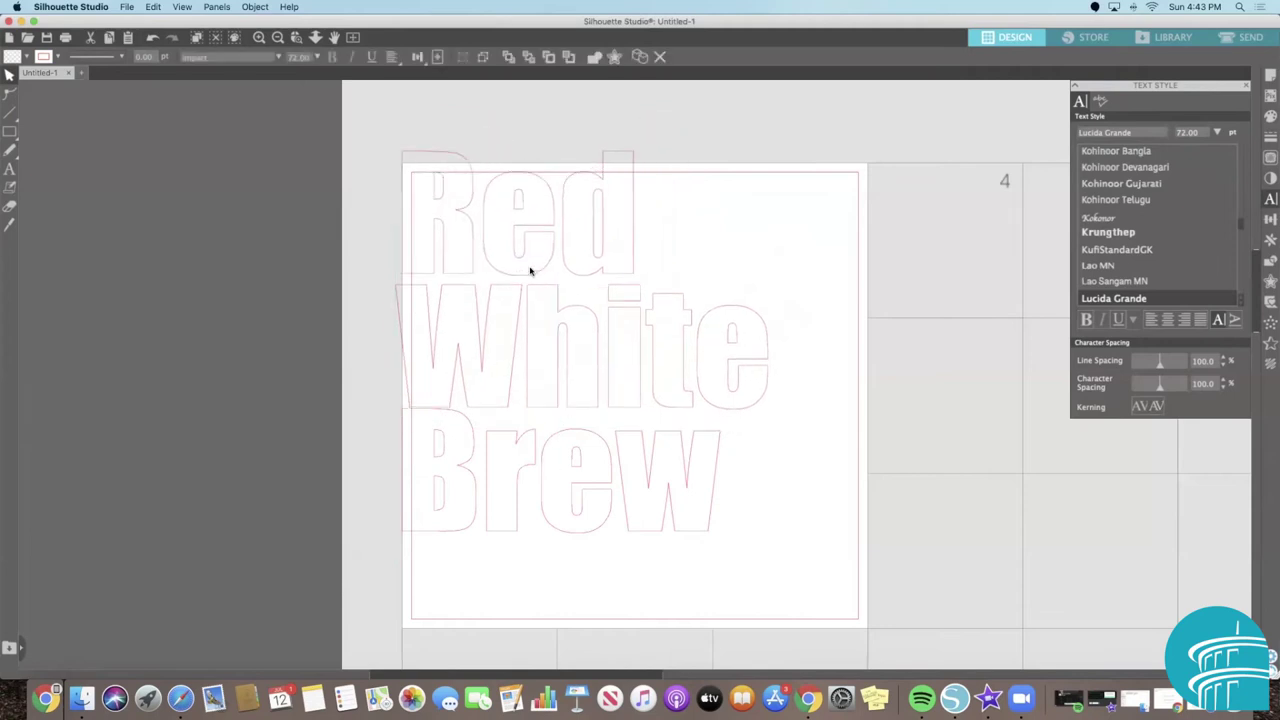
{"action": "left_click", "coordinate": [880, 290]}
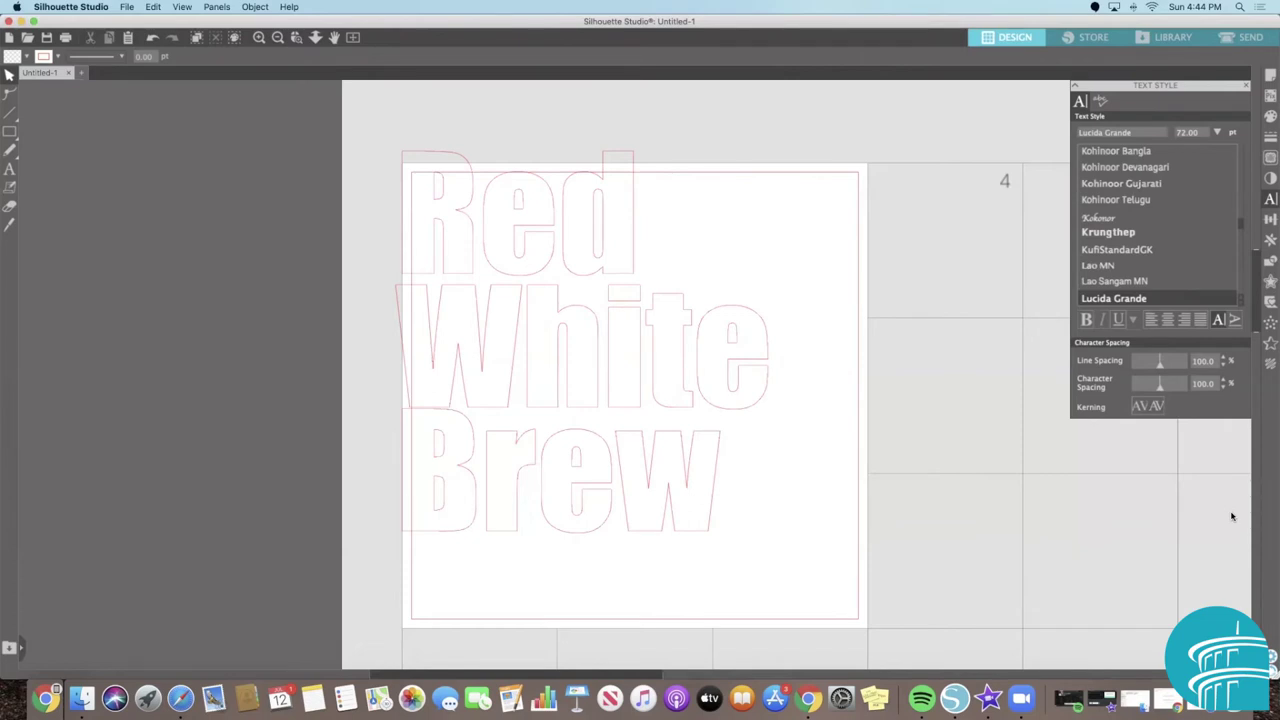
Save the ampersand image from Google Images to the Desktop as 'Ampersand'.
{"action": "left_click", "coordinate": [1168, 700]}
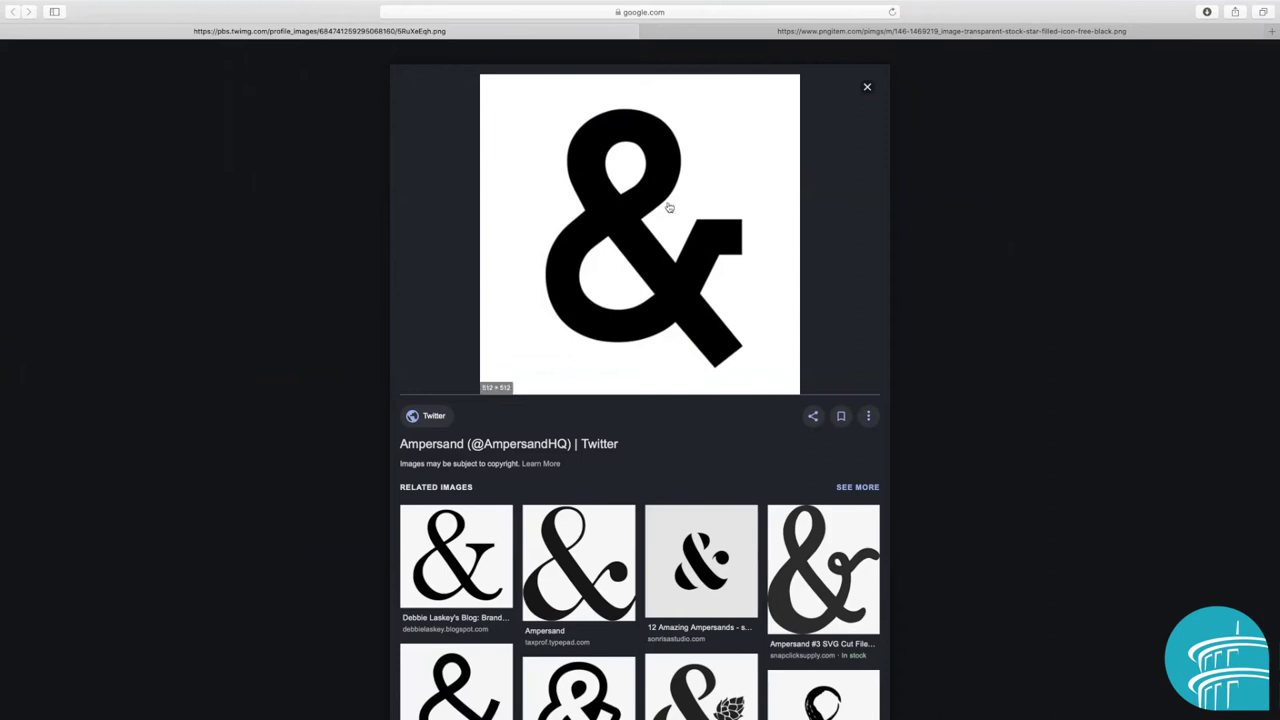
{"action": "right_click", "coordinate": [672, 206]}
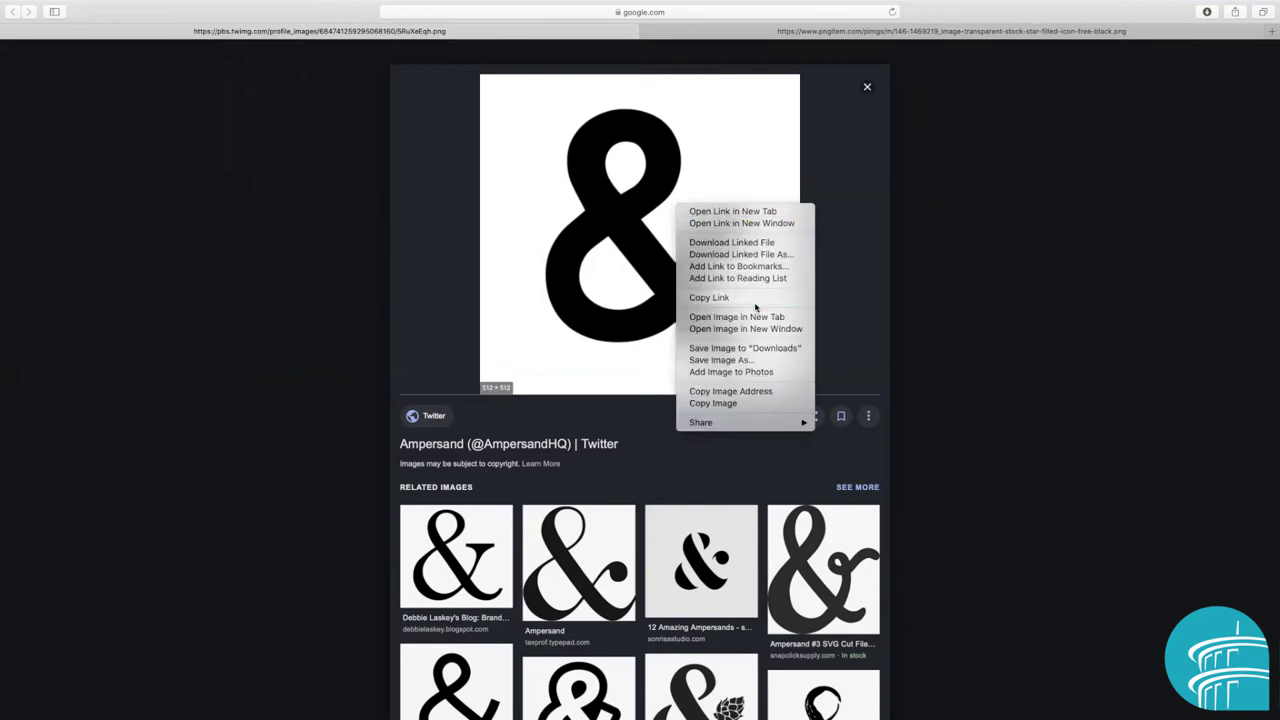
{"action": "left_click", "coordinate": [734, 361]}
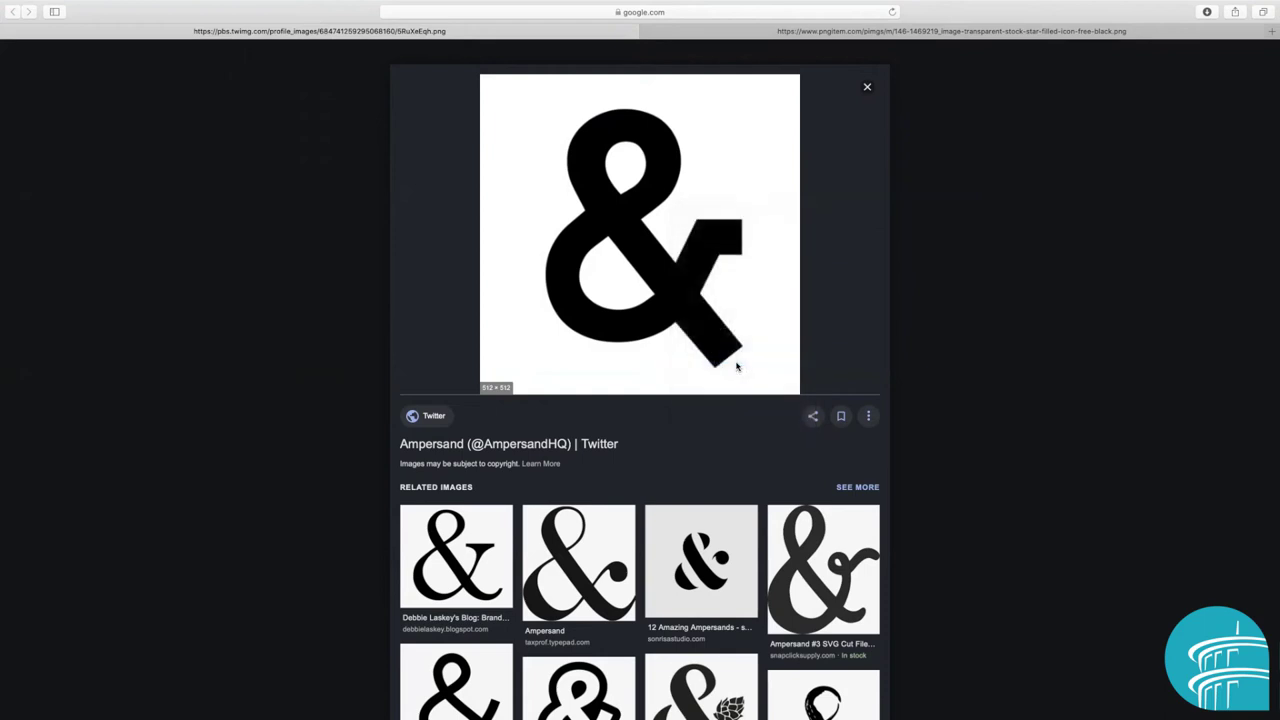
{"action": "type", "text": "Ampersand"}
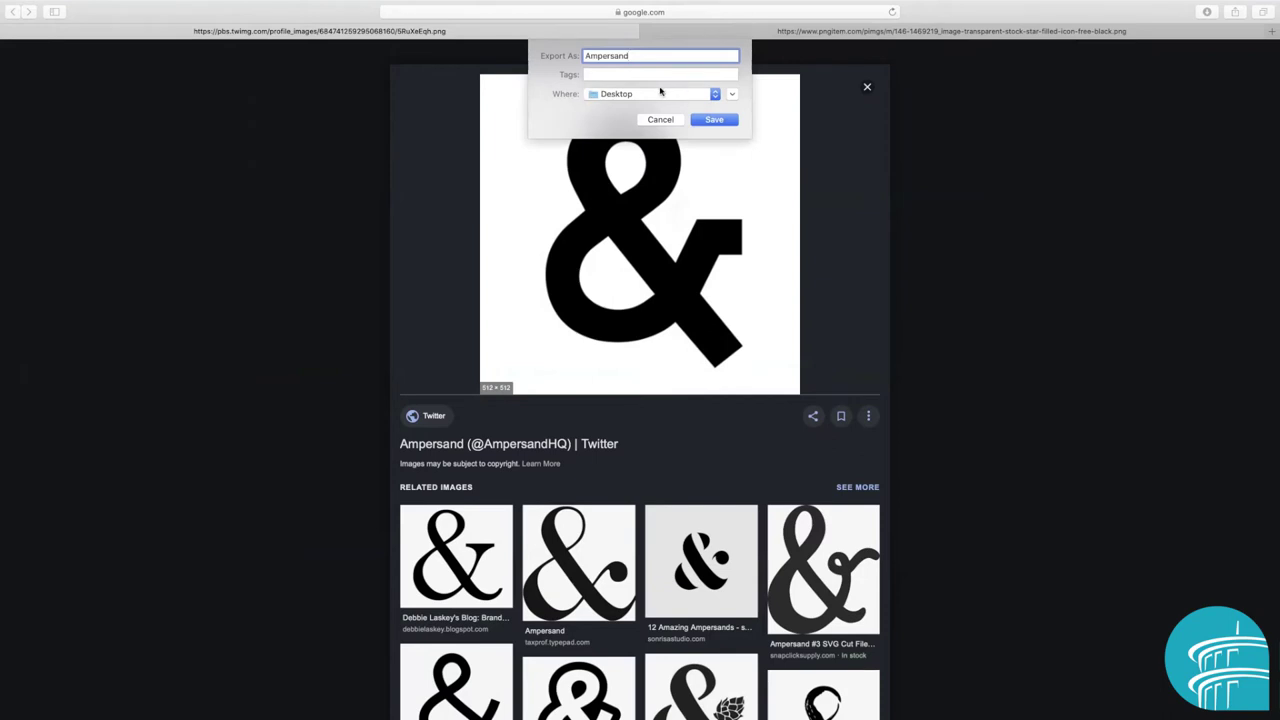
{"action": "left_click", "coordinate": [713, 120]}
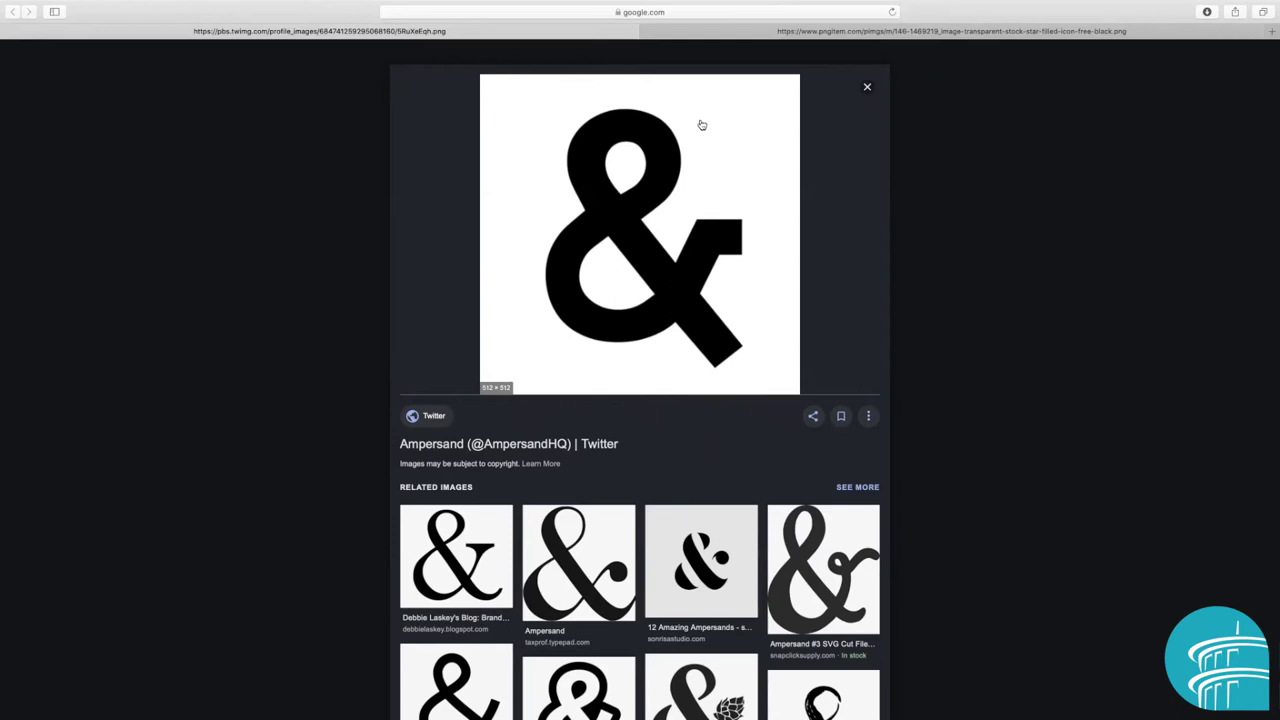
Exit Safari's full-screen view and return to Silhouette Studio.
{"action": "mouse_move", "coordinate": [35, 3]}
{"action": "left_click", "coordinate": [35, 26]}
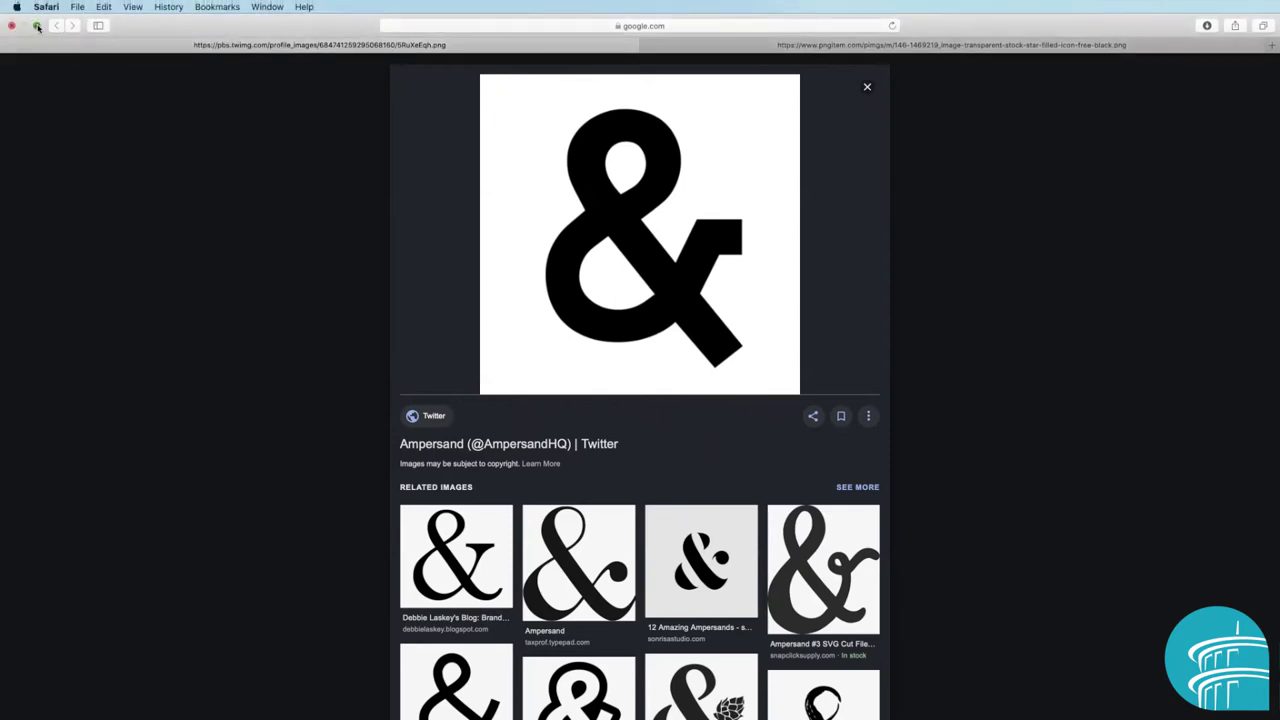
{"action": "left_click", "coordinate": [42, 26]}
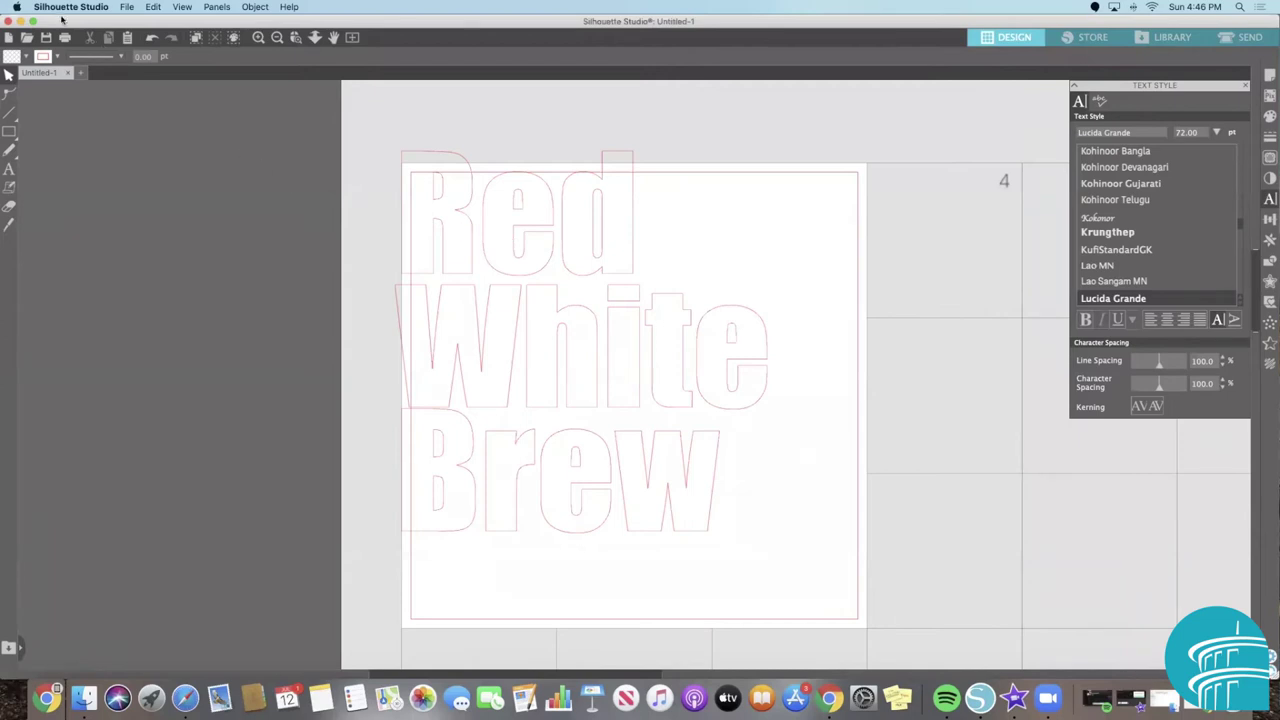
Merge the saved Ampersand image into the design and place it right of Brew.
{"action": "left_click", "coordinate": [124, 12]}
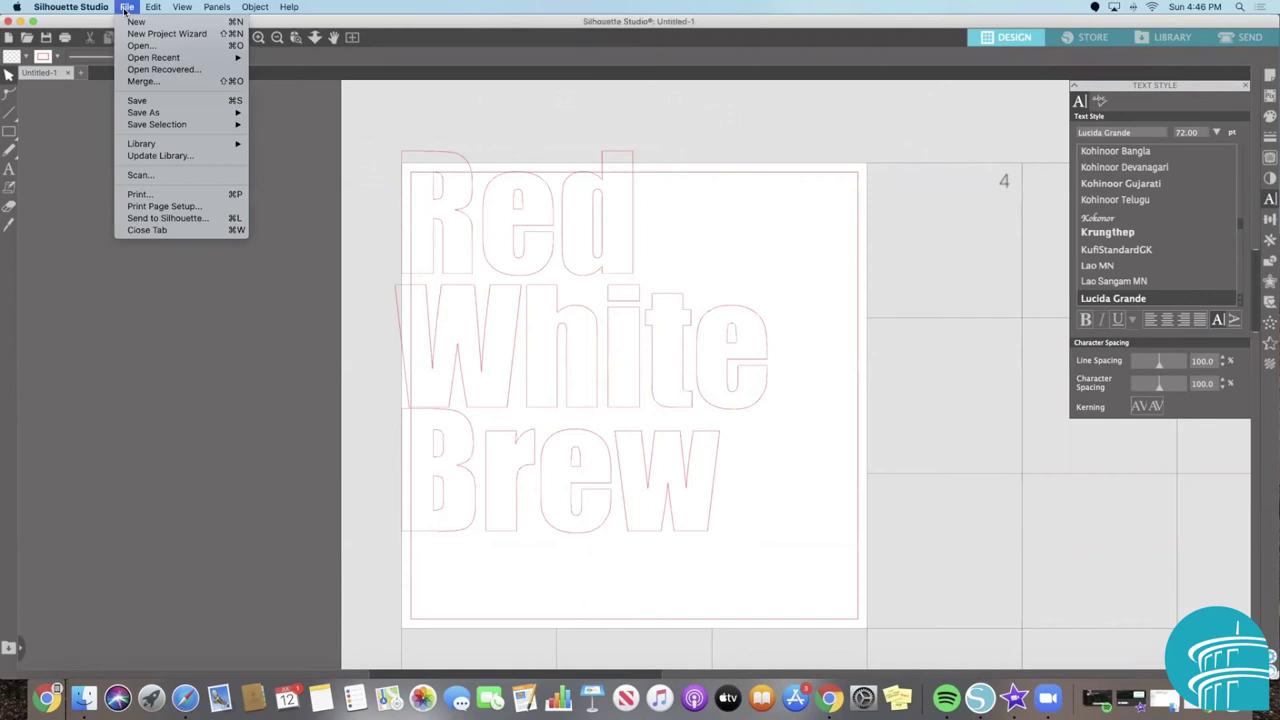
{"action": "left_click", "coordinate": [172, 84]}
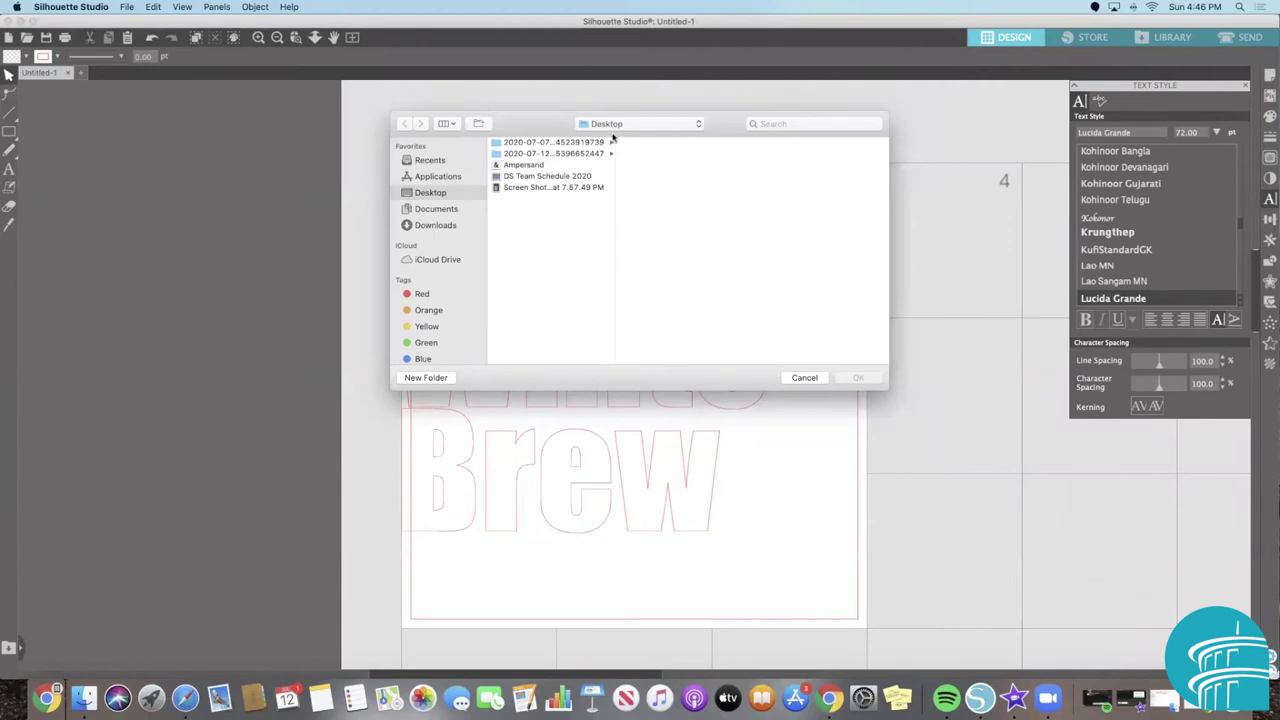
{"action": "left_click", "coordinate": [540, 165]}
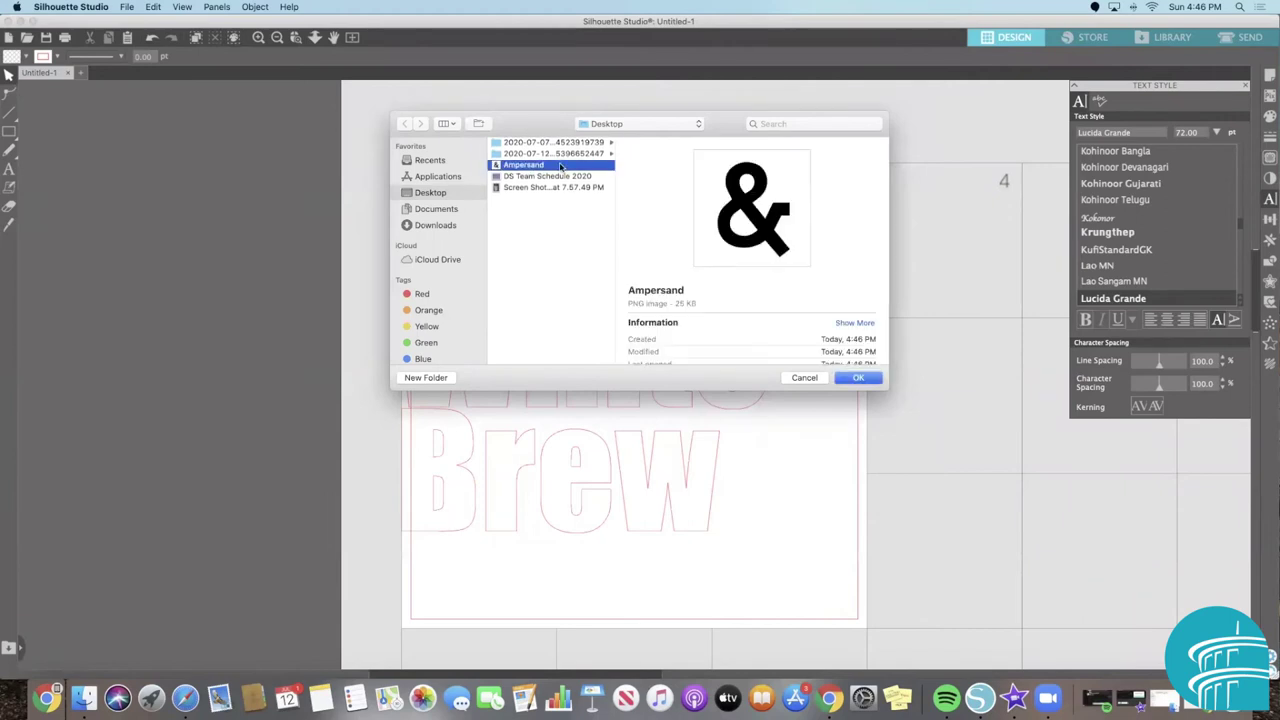
{"action": "left_click", "coordinate": [850, 378]}
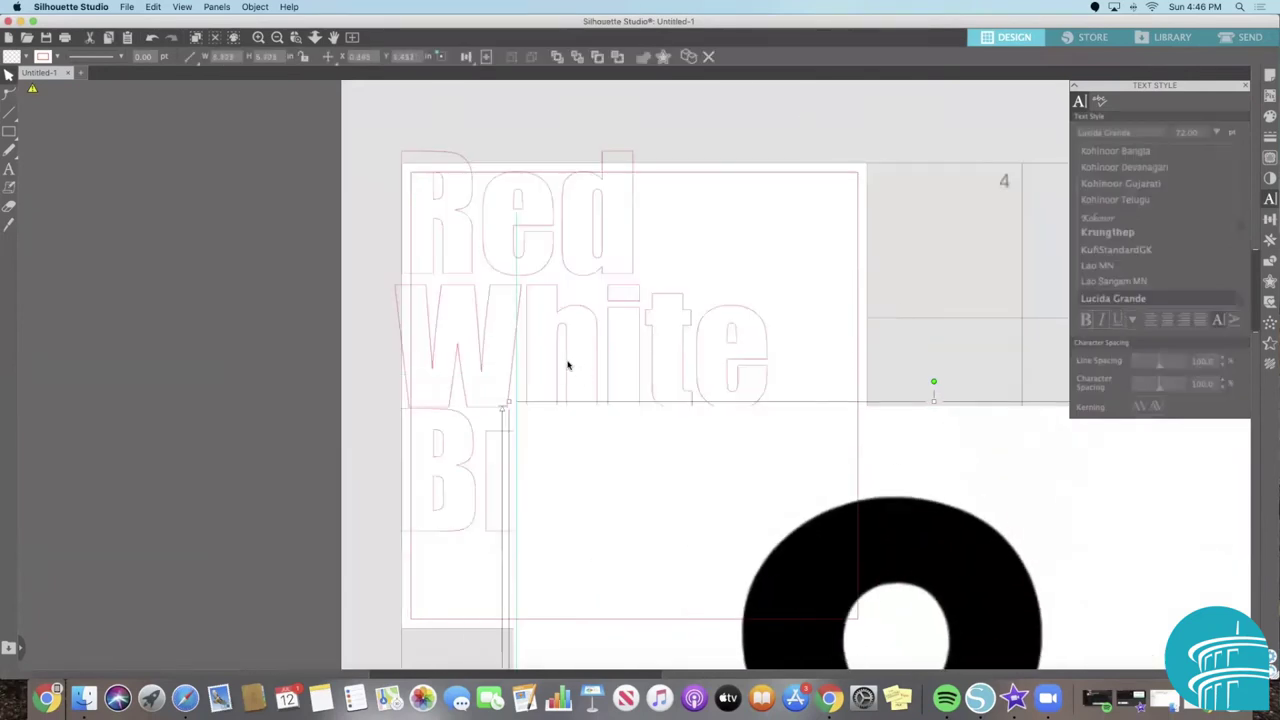
{"action": "left_click_drag", "start_coordinate": [786, 483], "coordinate": [729, 398]}
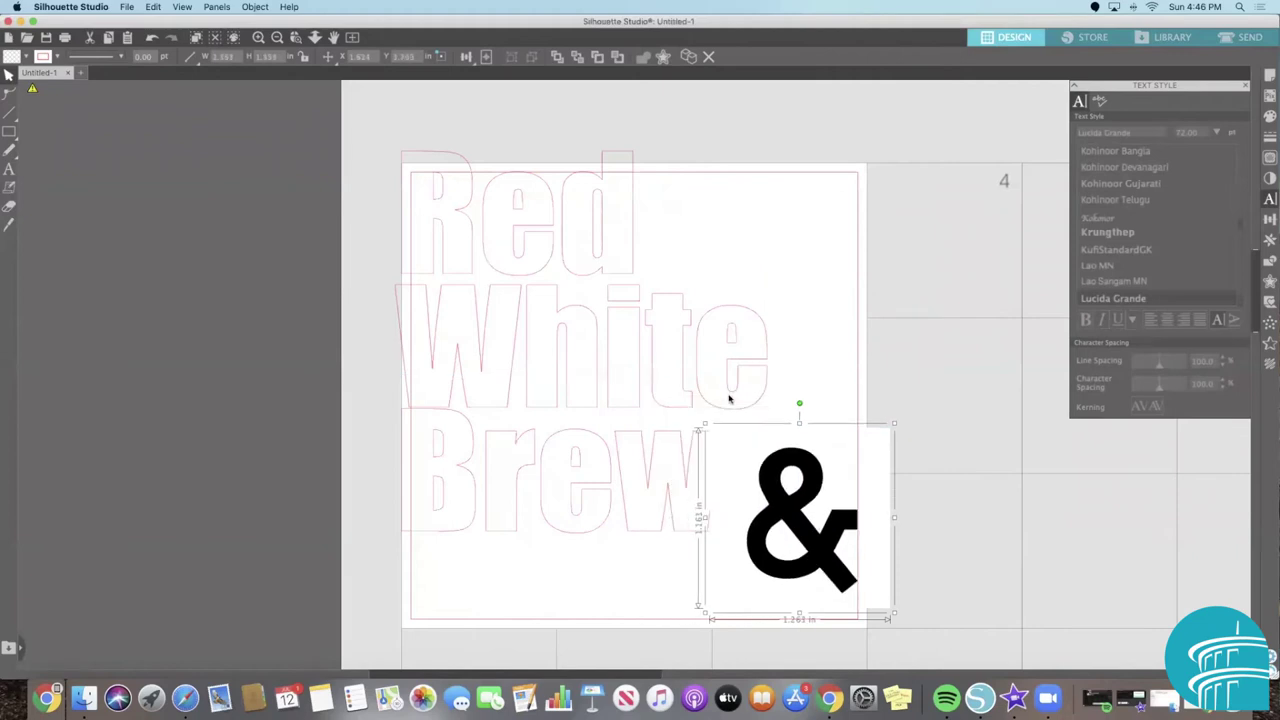
{"action": "mouse_move", "coordinate": [770, 488]}
{"action": "left_mouse_down"}
{"action": "mouse_move", "coordinate": [806, 464]}
{"action": "mouse_move", "coordinate": [782, 483]}
{"action": "left_mouse_up"}
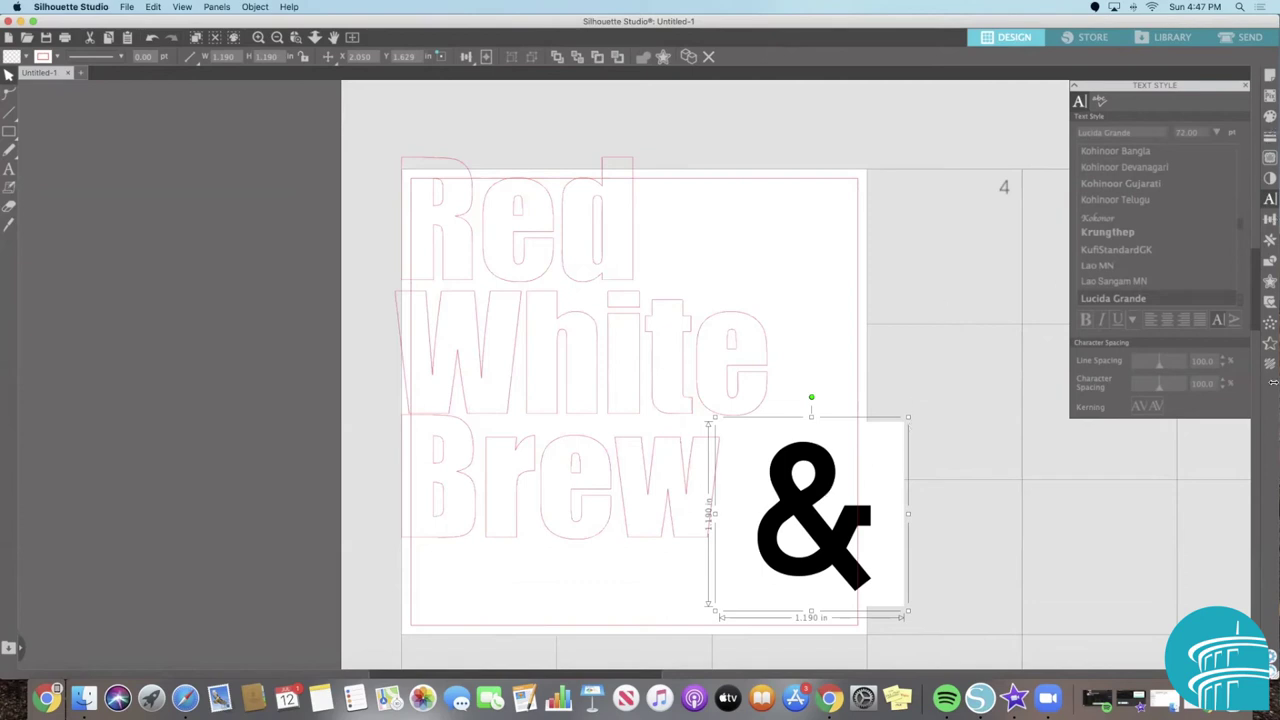
Mark a trace area around the ampersand and trace it into a cut outline.
{"action": "left_click", "coordinate": [1270, 159]}
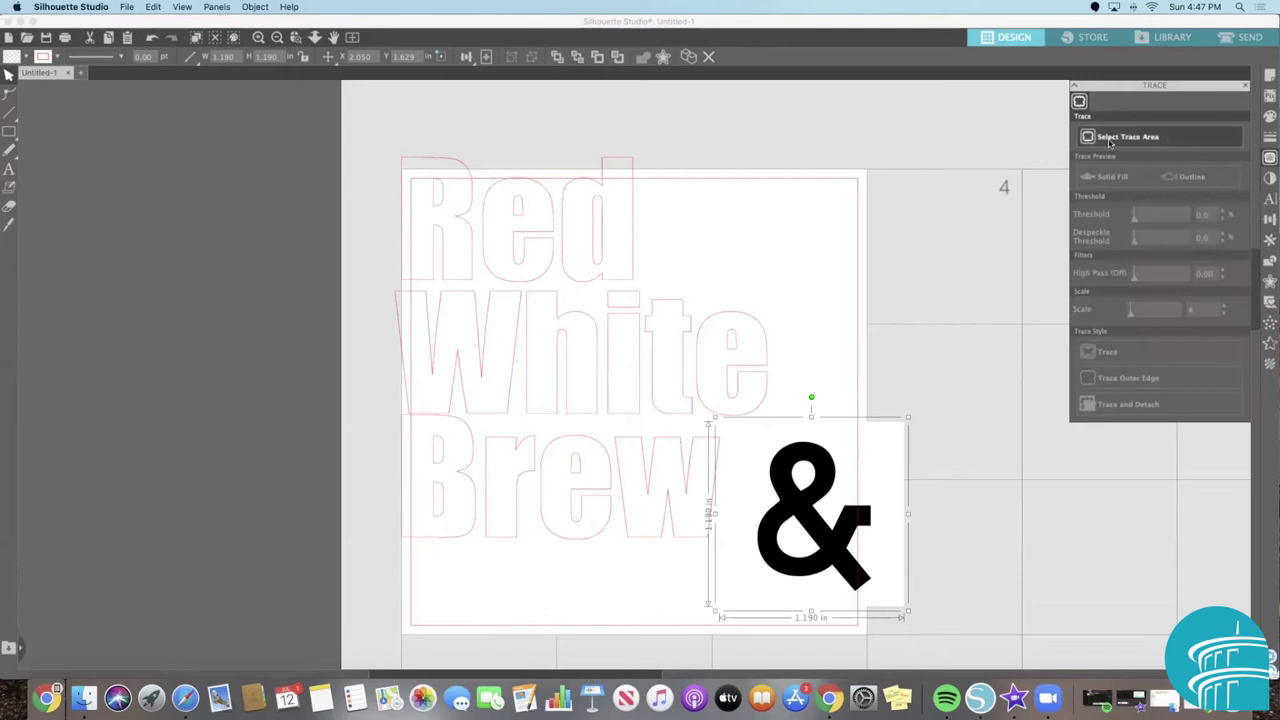
{"action": "left_click", "coordinate": [1180, 143]}
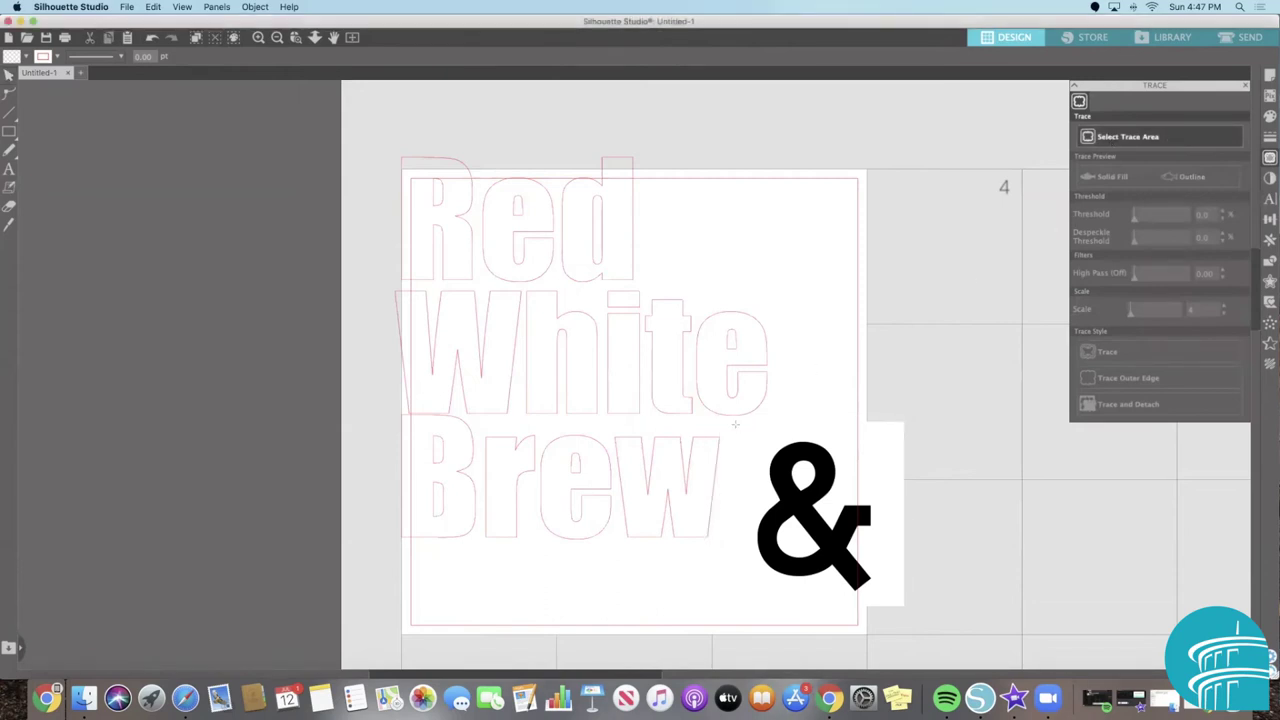
{"action": "mouse_move", "coordinate": [735, 424]}
{"action": "left_mouse_down"}
{"action": "mouse_move", "coordinate": [893, 572]}
{"action": "mouse_move", "coordinate": [905, 606]}
{"action": "left_mouse_up"}
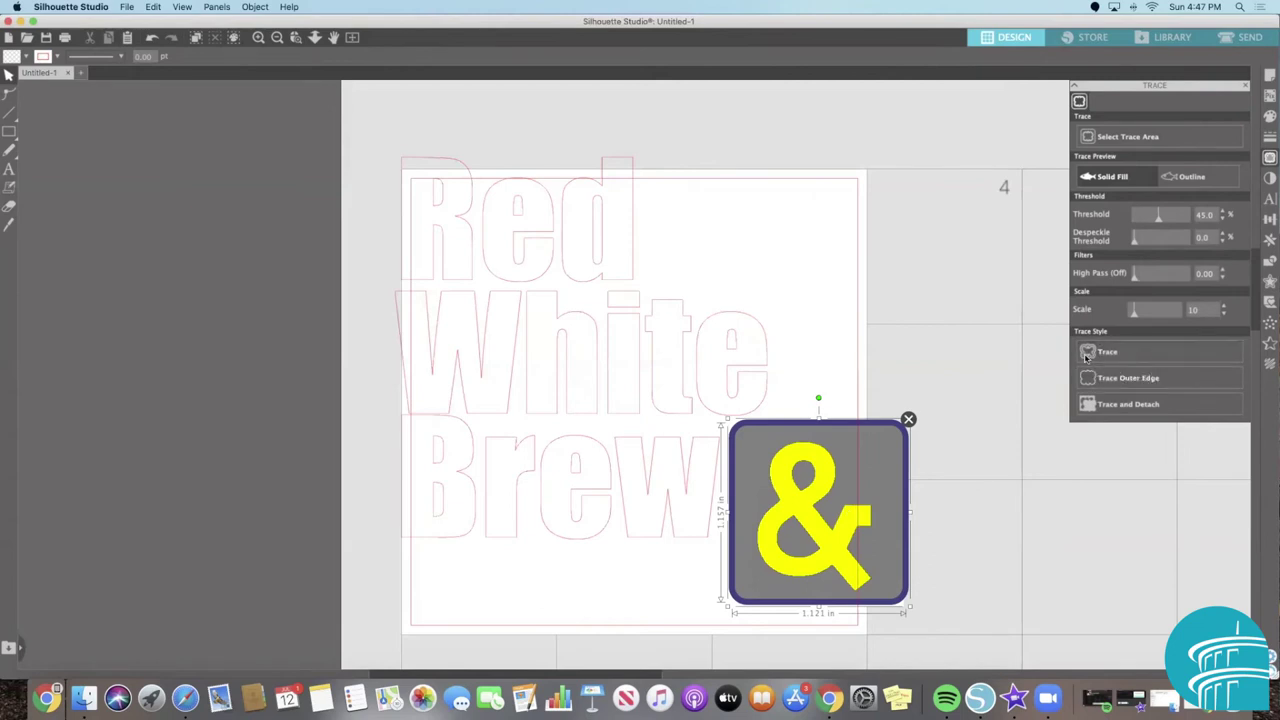
{"action": "left_click", "coordinate": [1157, 353]}
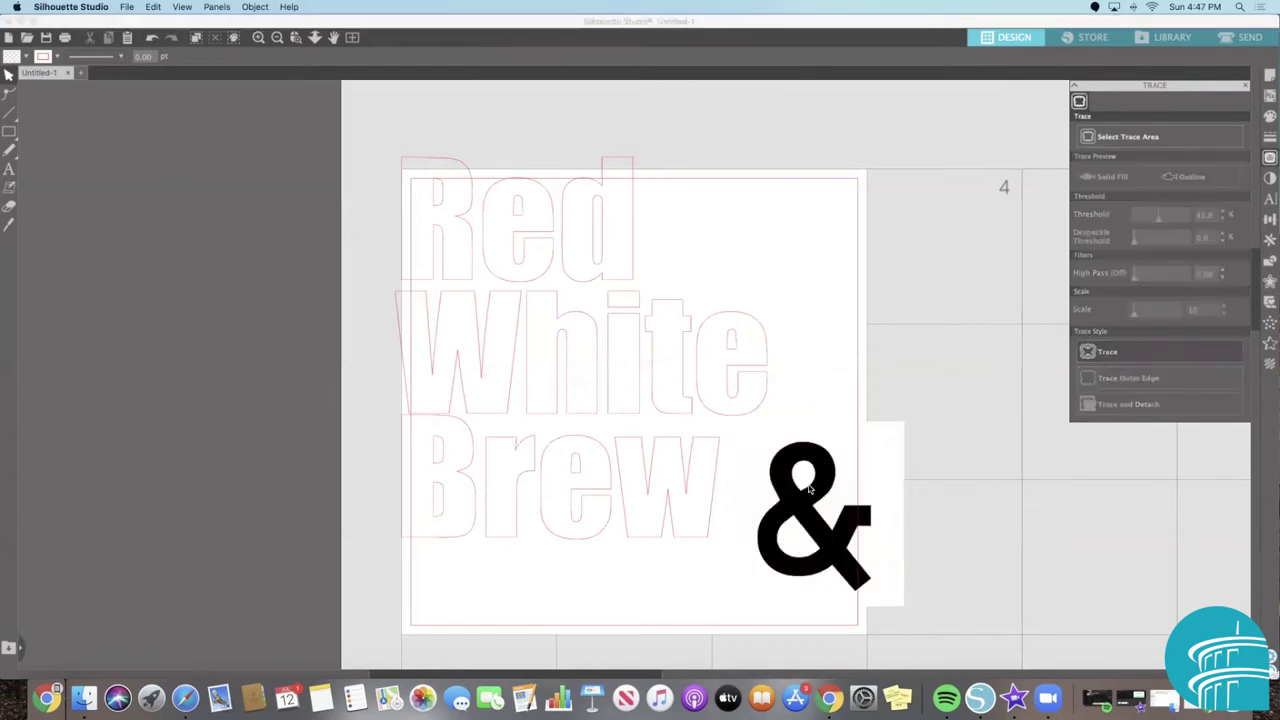
Drag the original ampersand picture off its outline and delete it.
{"action": "left_click_drag", "start_coordinate": [810, 488], "coordinate": [937, 503]}
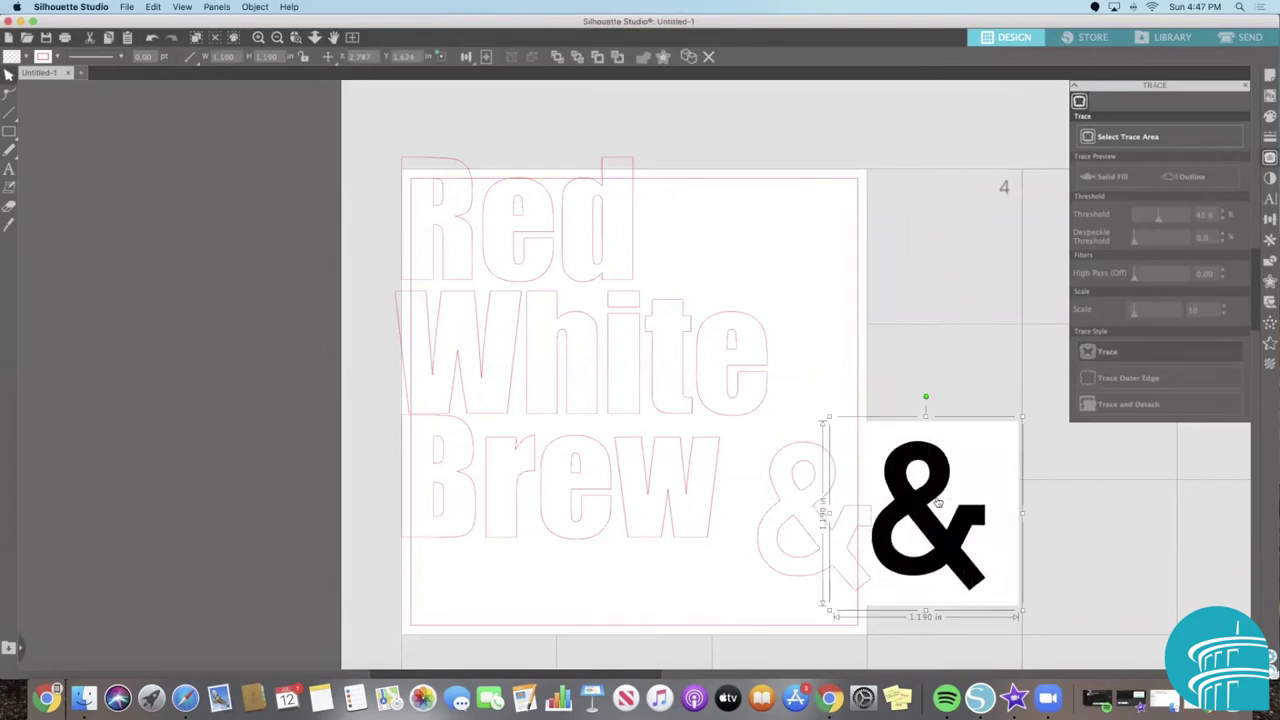
{"action": "key", "text": "Delete"}
{"action": "scroll", "coordinate": [938, 503], "scroll_direction": "up", "scroll_amount": 5}
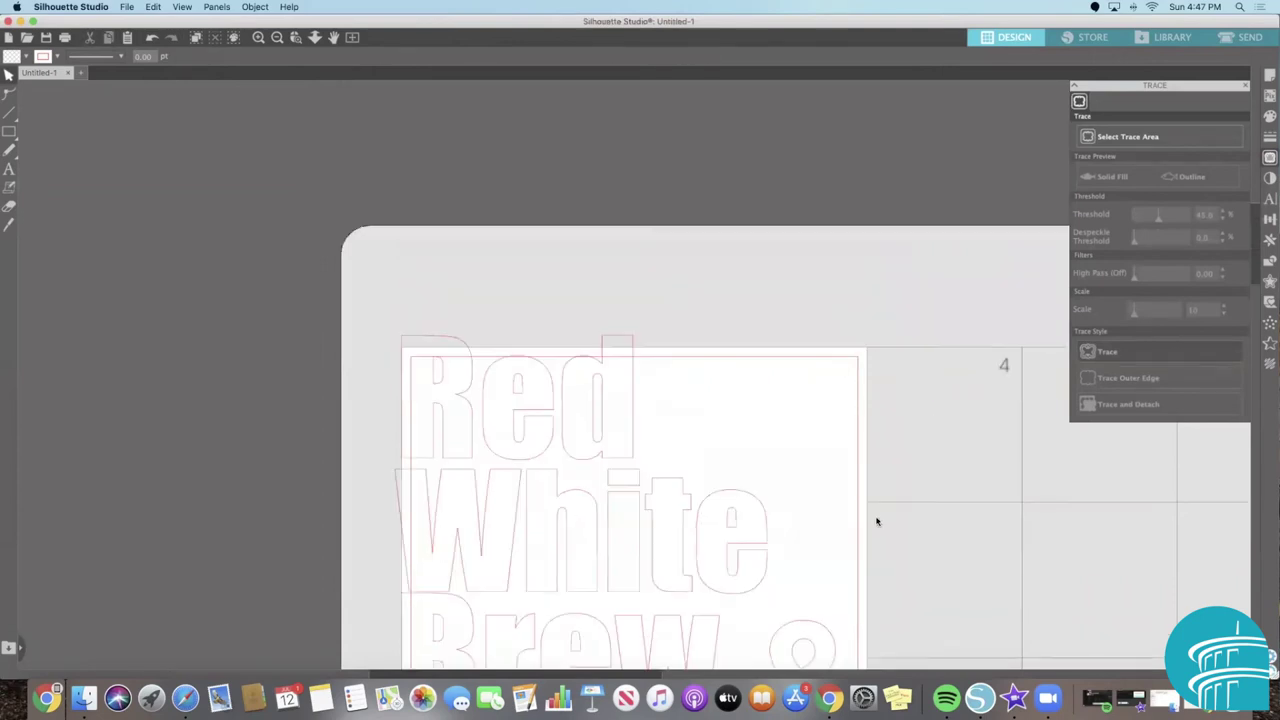
{"action": "scroll", "coordinate": [820, 551], "scroll_direction": "down", "scroll_amount": 2}
{"action": "scroll", "coordinate": [819, 551], "scroll_direction": "down", "scroll_amount": 4}
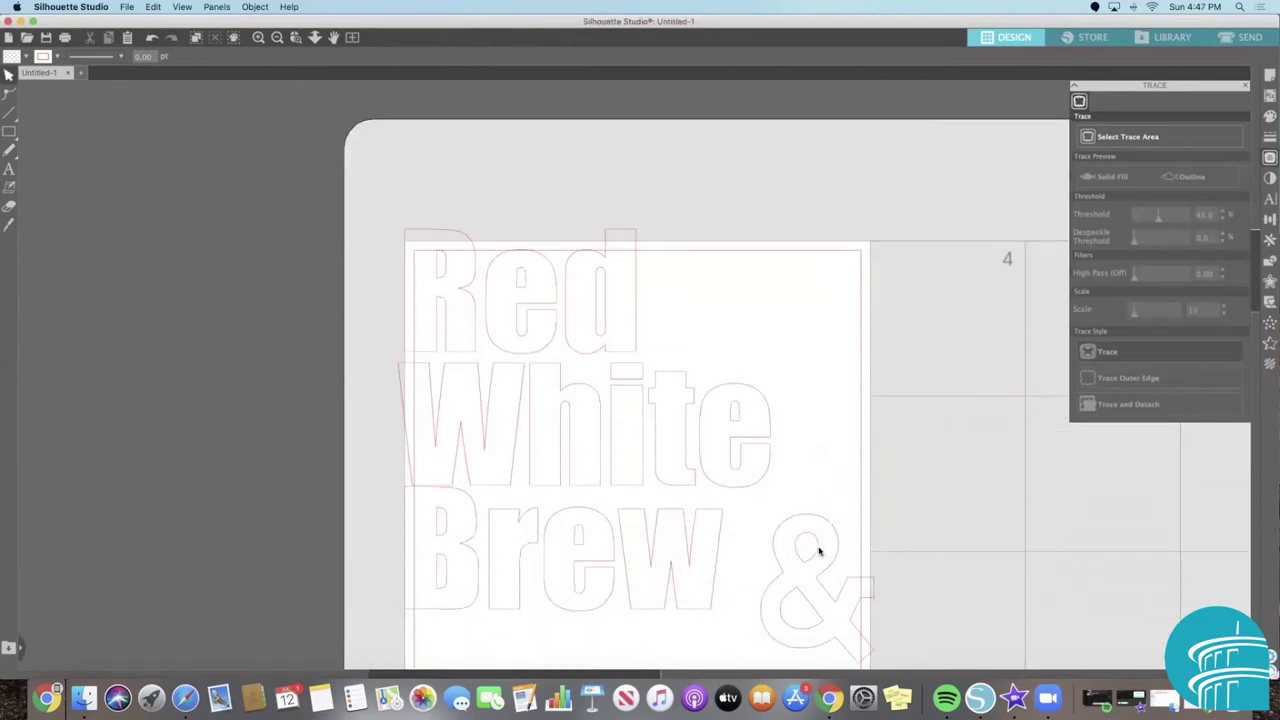
Scale the ampersand outline down to about 0.548 × 0.721 in.
{"action": "left_click", "coordinate": [810, 505]}
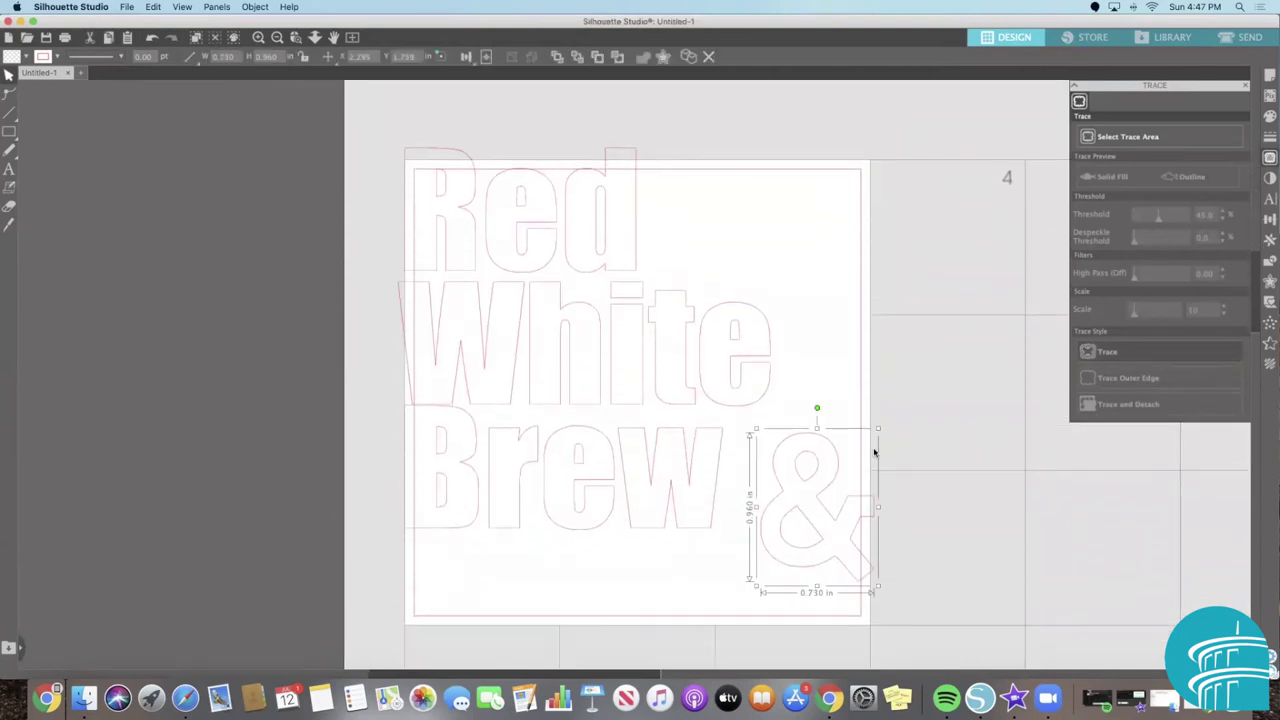
{"action": "left_click_drag", "start_coordinate": [874, 433], "coordinate": [739, 255]}
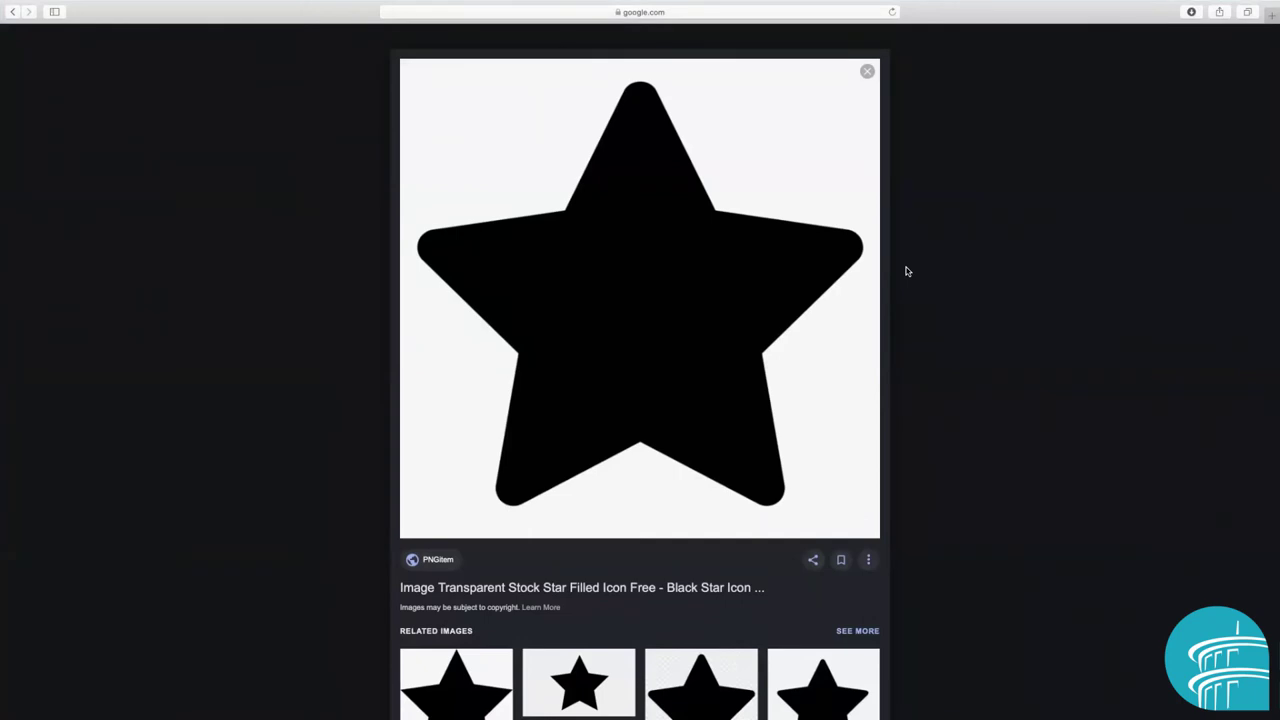
Save the star image with Save Image As, naming it 'Star' on the Desktop.
{"action": "right_click", "coordinate": [672, 265]}
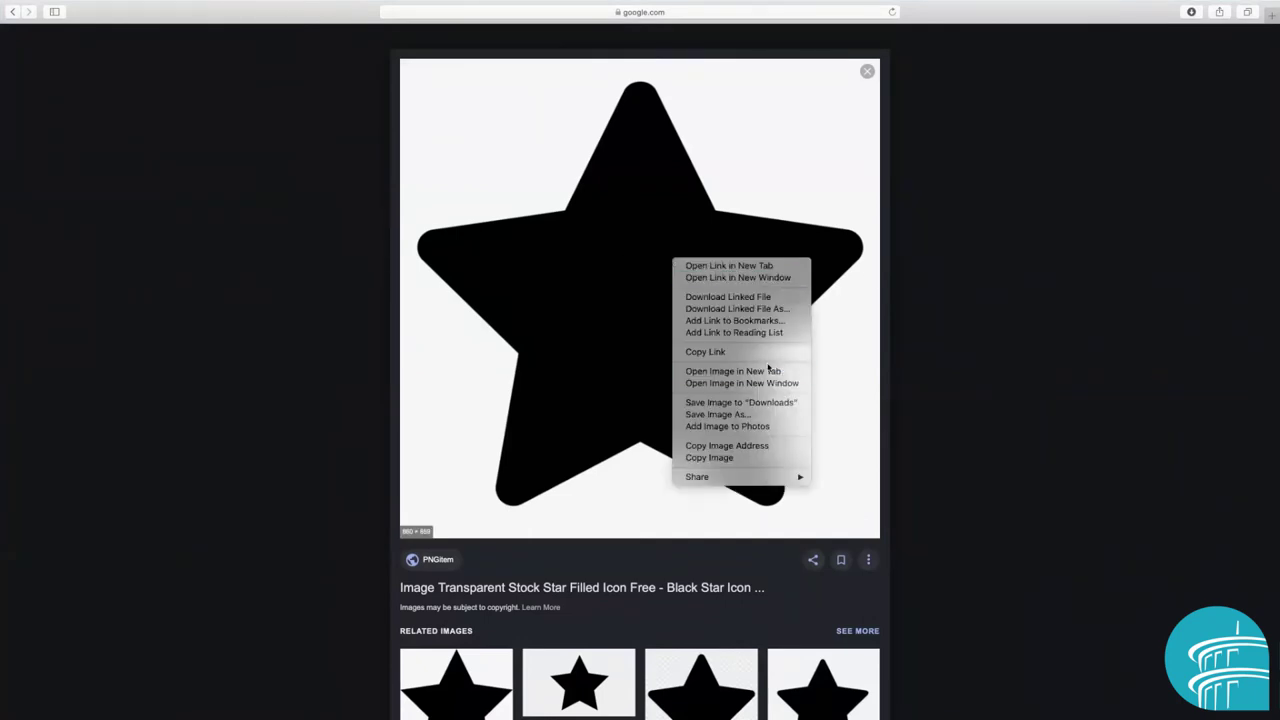
{"action": "left_click", "coordinate": [737, 414]}
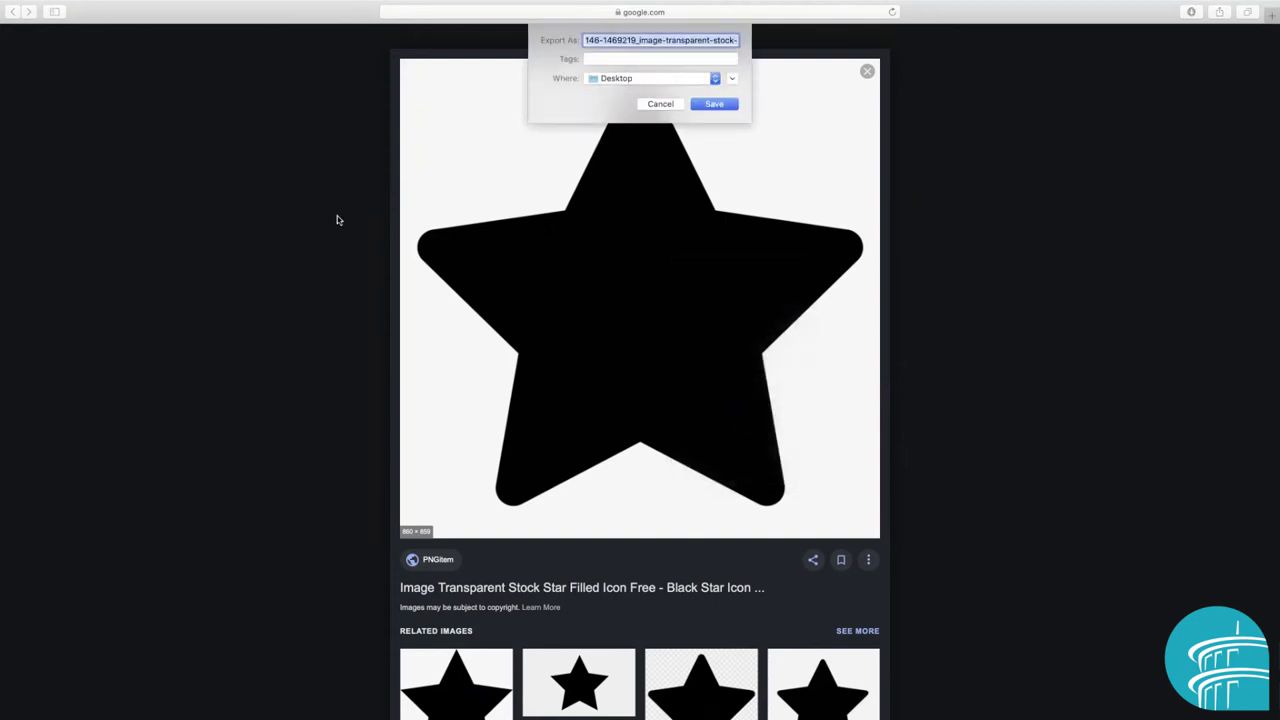
{"action": "type", "text": "Star"}
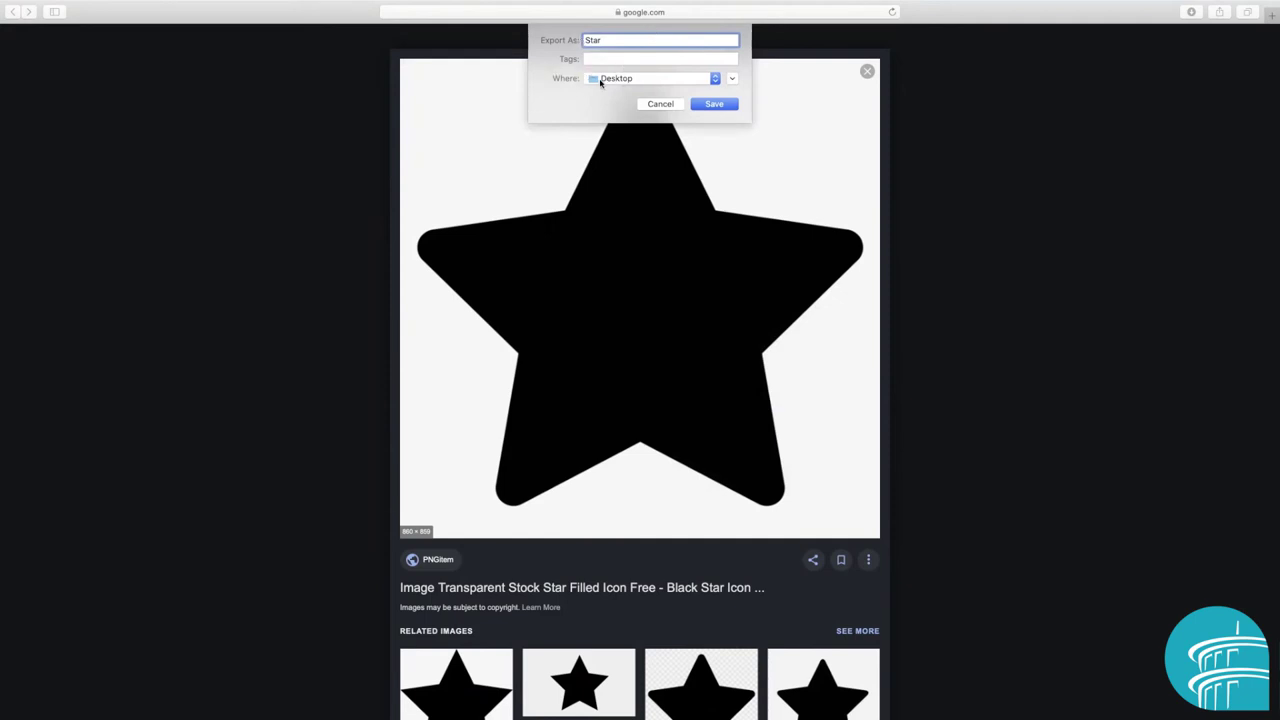
{"action": "left_click", "coordinate": [714, 104]}
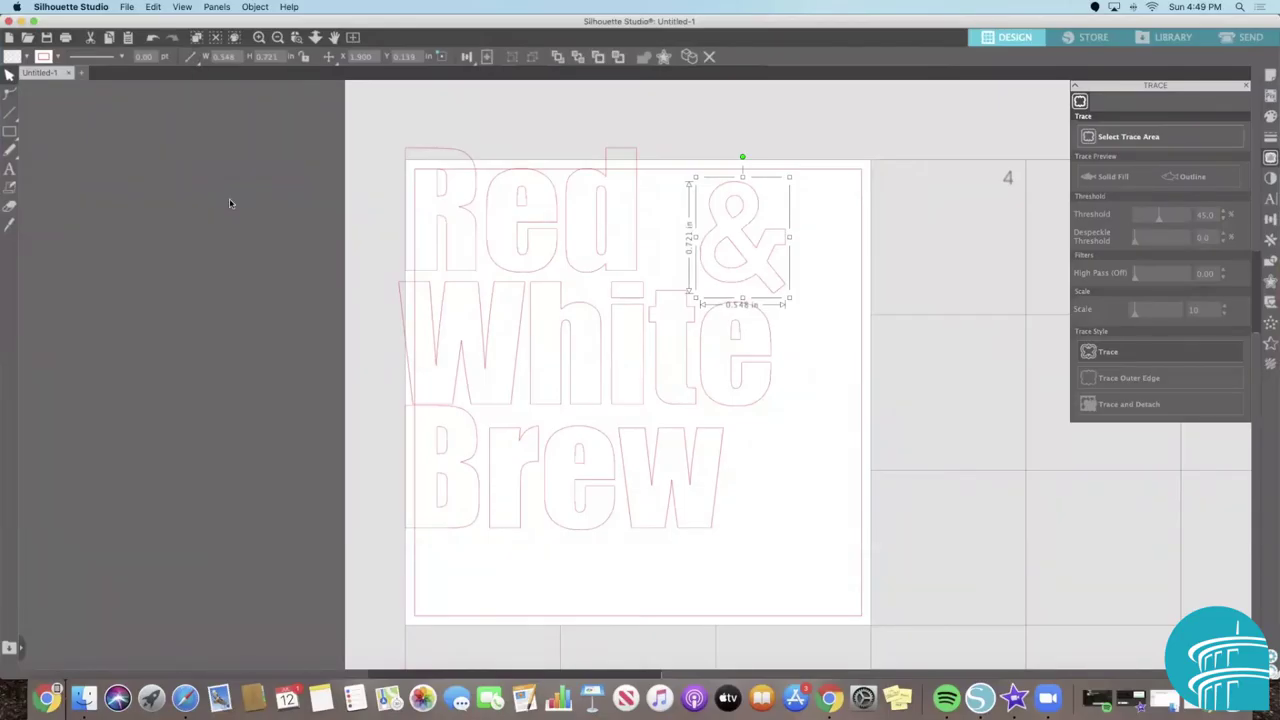
Merge the saved Star image into the design, shrink it, and move it beside Brew.
{"action": "left_click", "coordinate": [247, 192]}
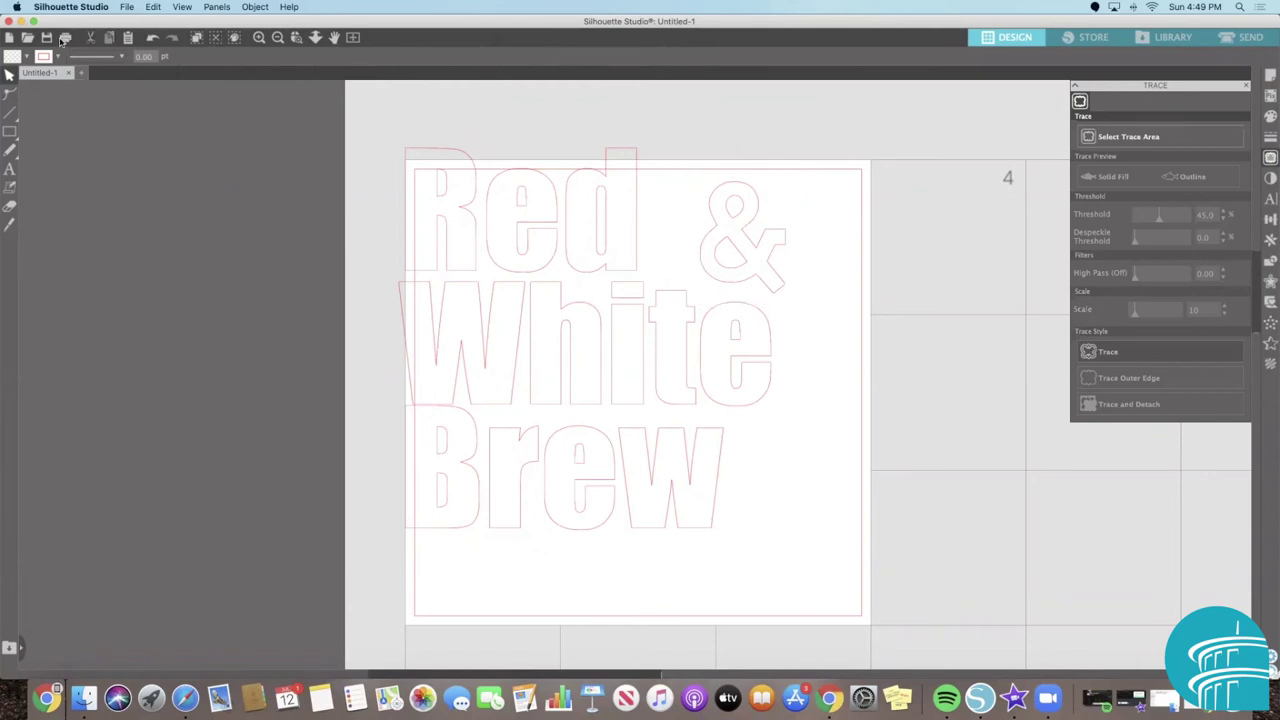
{"action": "left_click", "coordinate": [127, 7]}
{"action": "left_click", "coordinate": [148, 83]}
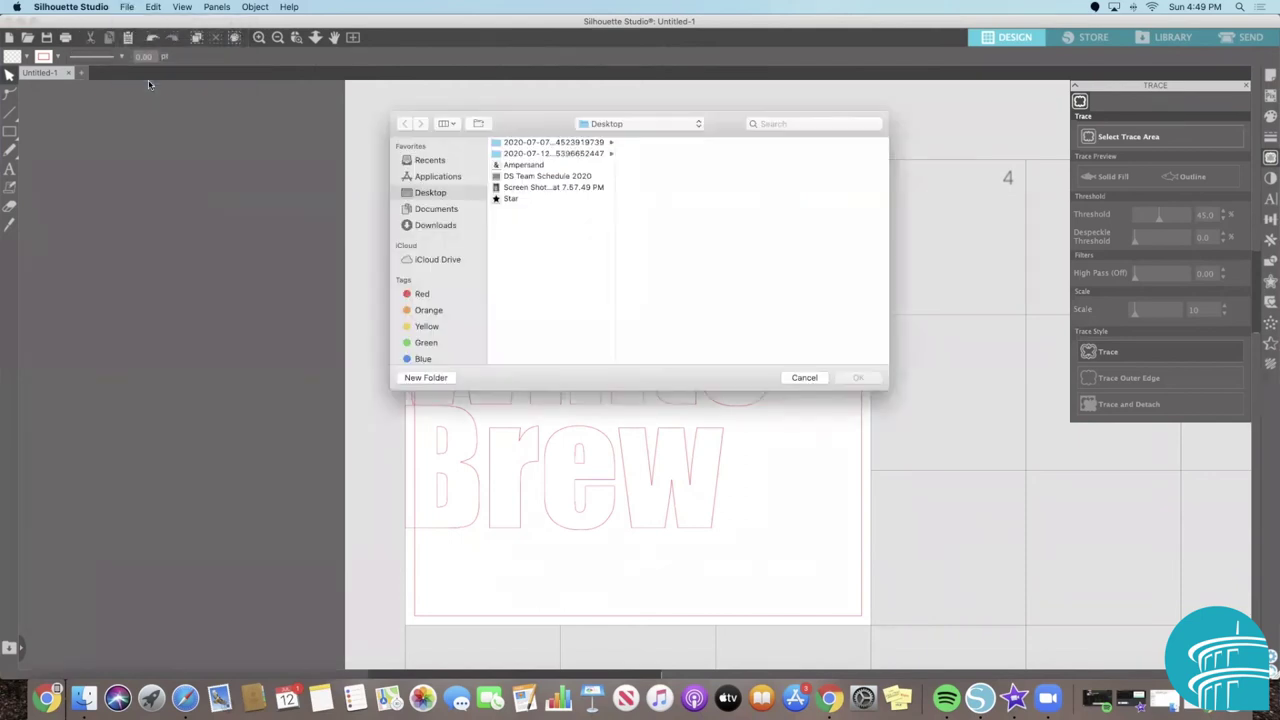
{"action": "left_click", "coordinate": [510, 200]}
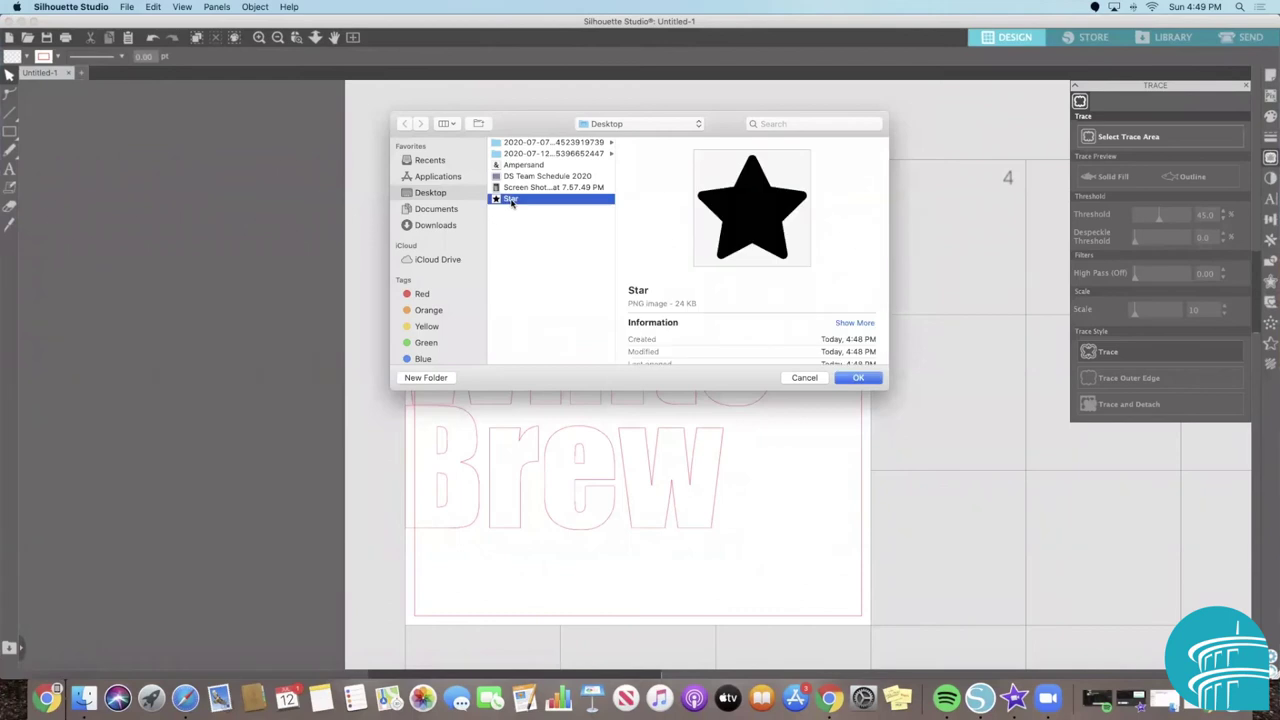
{"action": "left_click", "coordinate": [861, 378]}
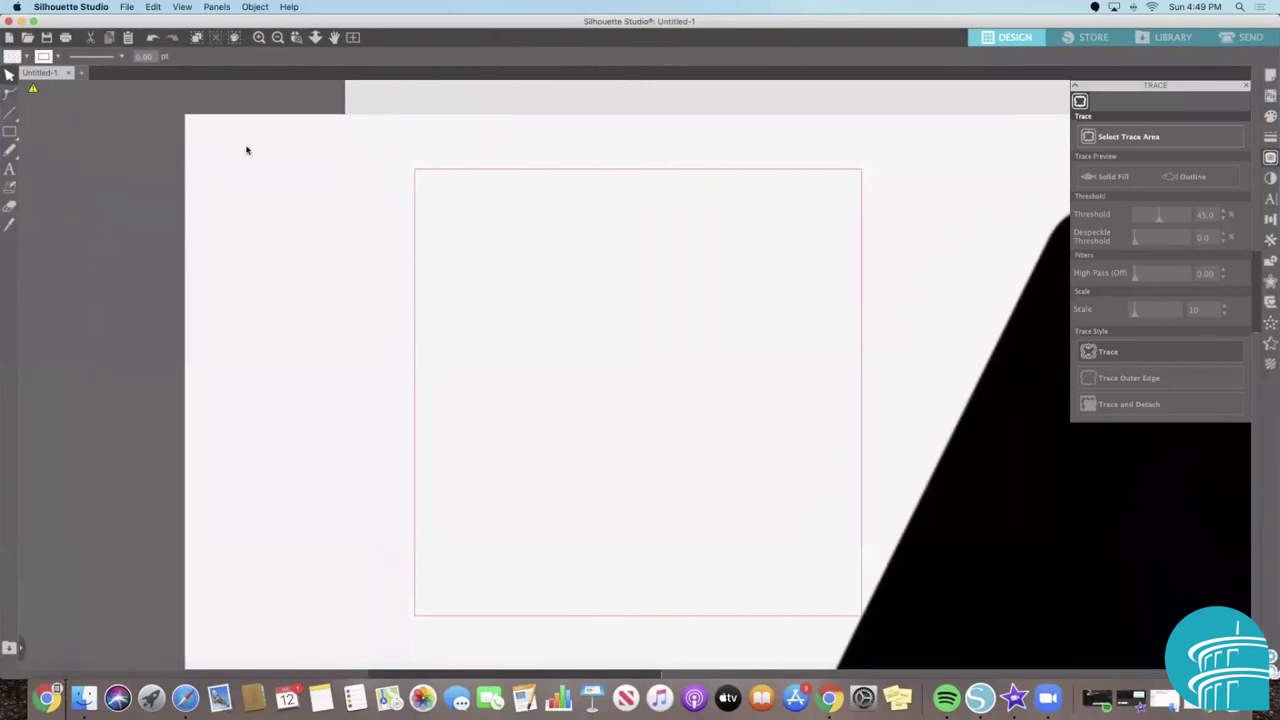
{"action": "left_click_drag", "start_coordinate": [178, 107], "coordinate": [597, 220]}
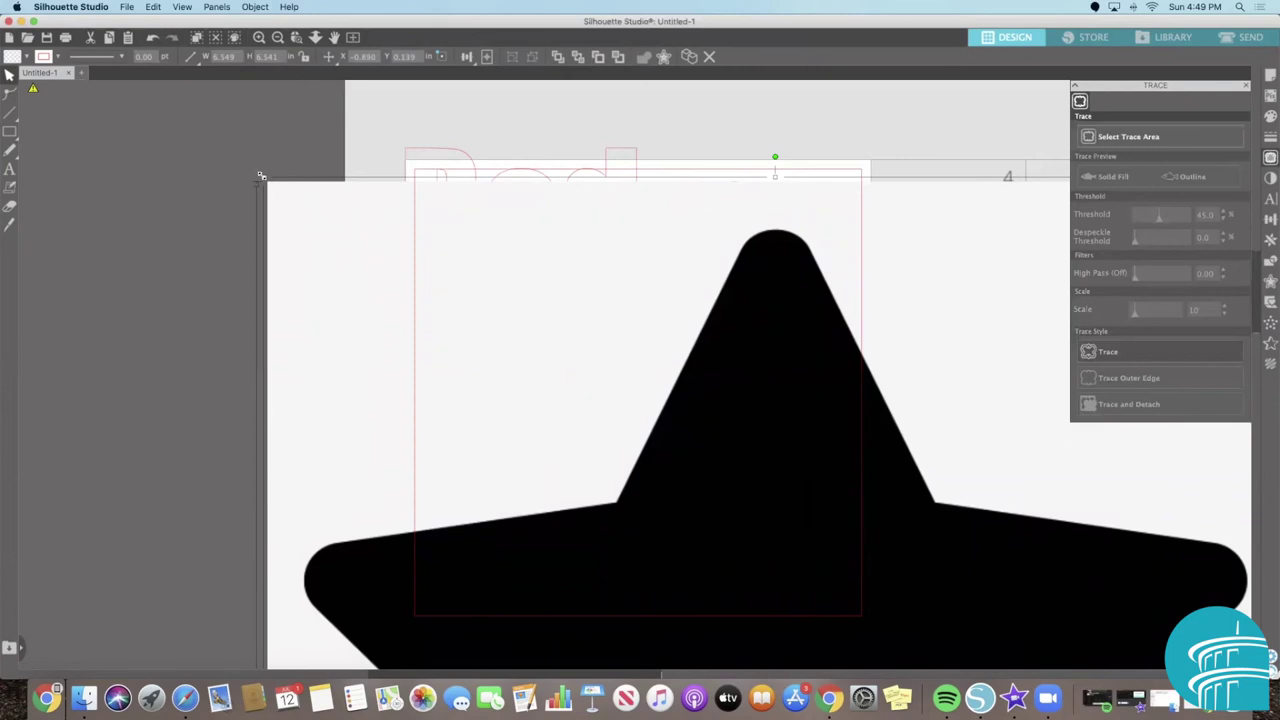
{"action": "left_click_drag", "start_coordinate": [261, 176], "coordinate": [694, 551]}
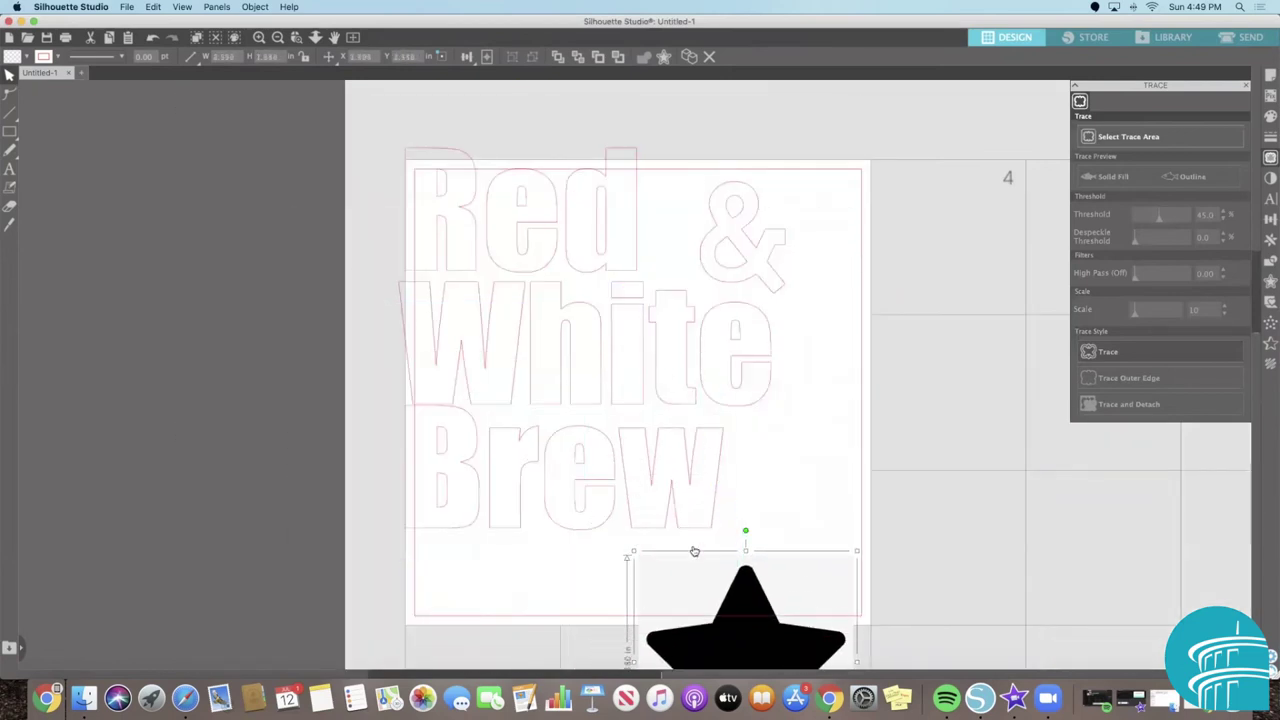
{"action": "left_click_drag", "start_coordinate": [698, 621], "coordinate": [845, 502]}
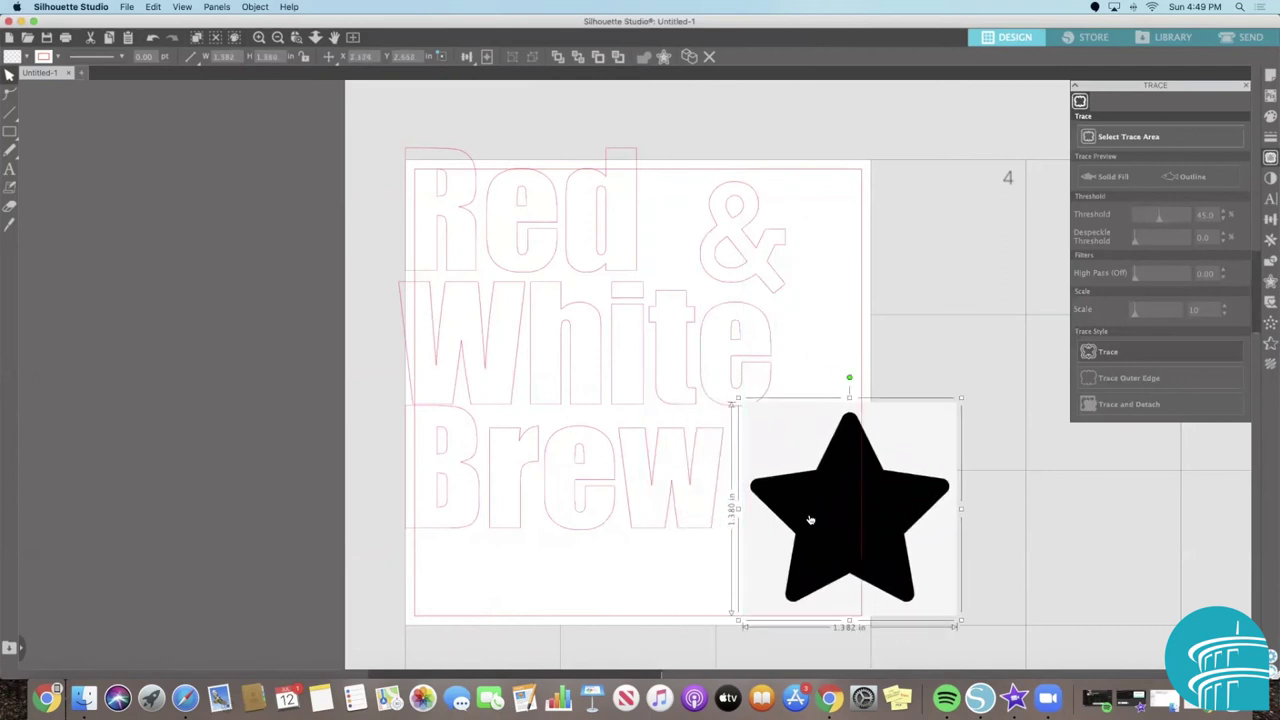
Trace the star into a cut outline, delete the original image, and shrink the outline small.
{"action": "left_click", "coordinate": [1158, 140]}
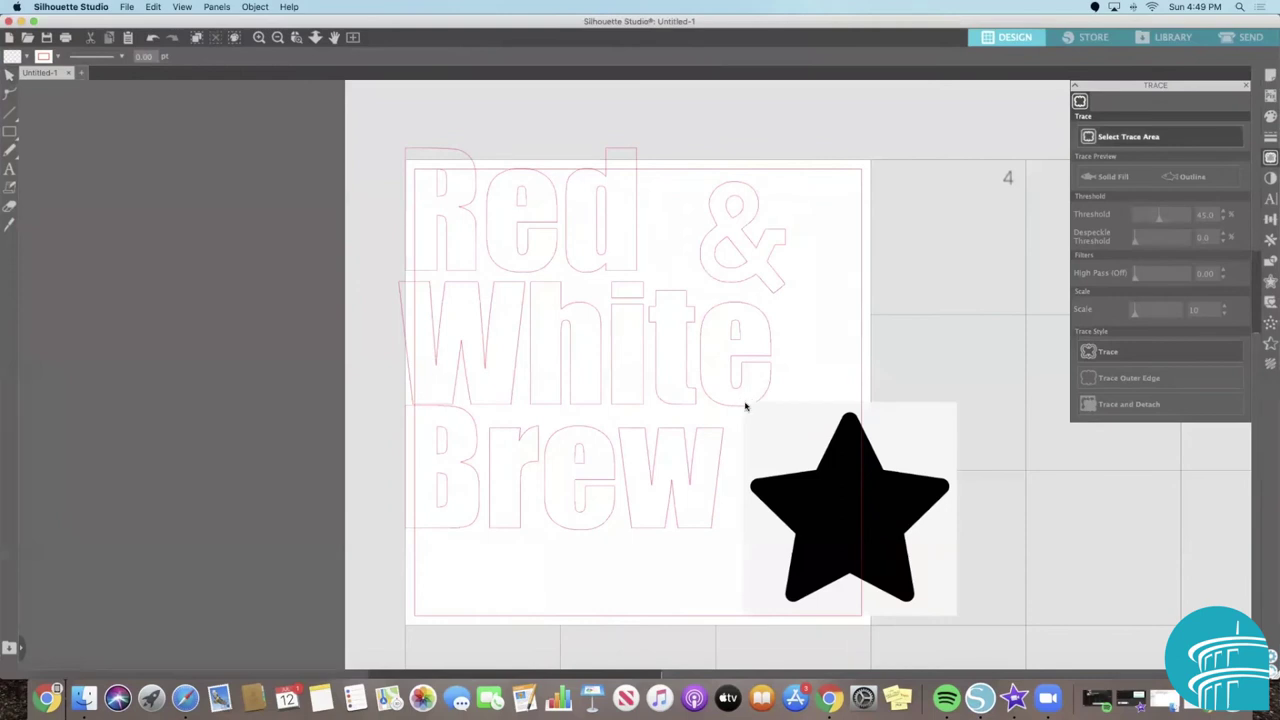
{"action": "mouse_move", "coordinate": [741, 401]}
{"action": "left_mouse_down"}
{"action": "mouse_move", "coordinate": [971, 643]}
{"action": "mouse_move", "coordinate": [951, 621]}
{"action": "left_mouse_up"}
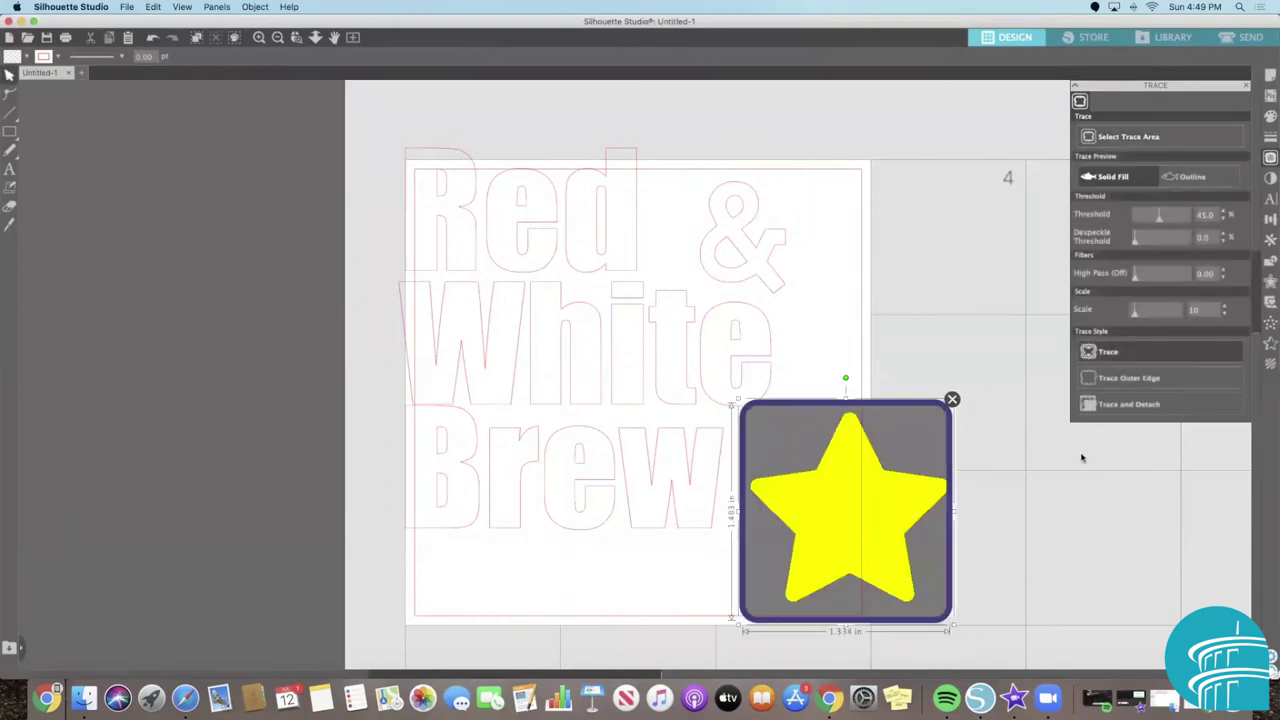
{"action": "left_click", "coordinate": [1152, 352]}
{"action": "left_click_drag", "start_coordinate": [838, 524], "coordinate": [920, 374]}
{"action": "key", "text": "Delete"}
{"action": "left_click", "coordinate": [874, 474]}
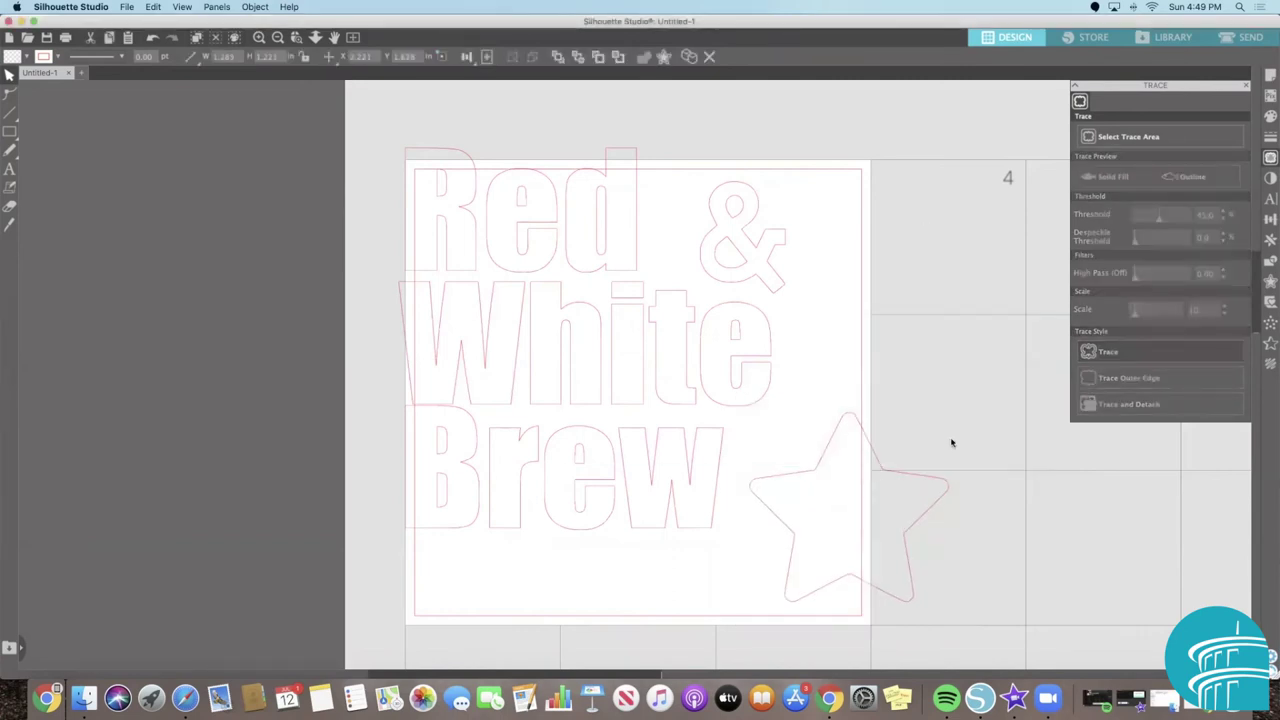
{"action": "left_click_drag", "start_coordinate": [937, 421], "coordinate": [800, 537]}
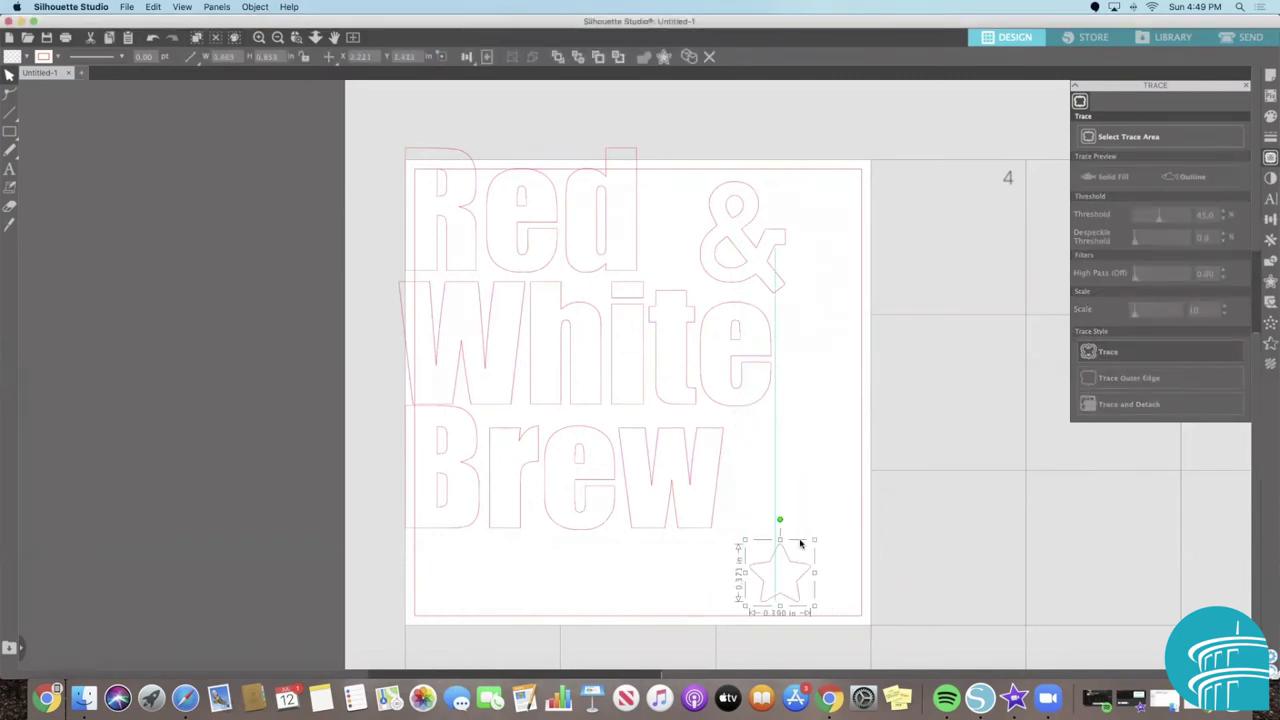
Duplicate the small star outline and place the copy snug beside the original.
{"action": "left_click", "coordinate": [798, 541]}
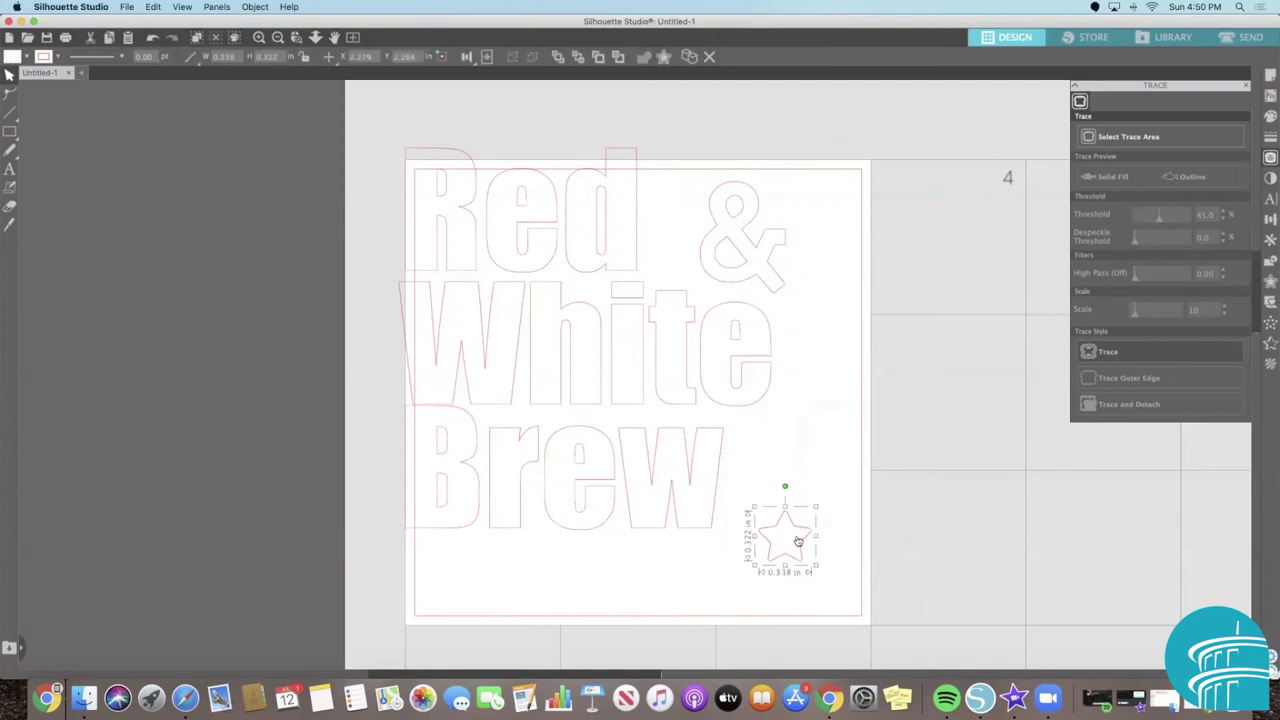
{"action": "right_click", "coordinate": [801, 539]}
{"action": "scroll", "coordinate": [827, 585], "scroll_direction": "down", "scroll_amount": 2}
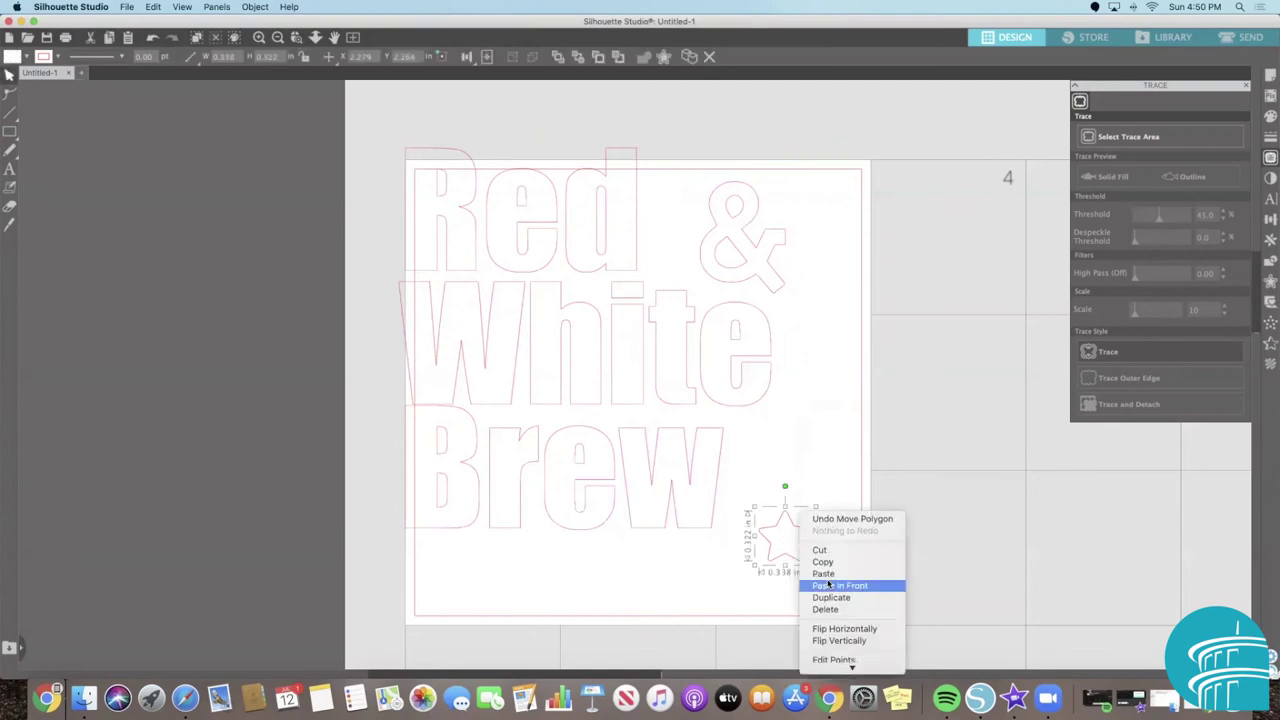
{"action": "left_click", "coordinate": [853, 603]}
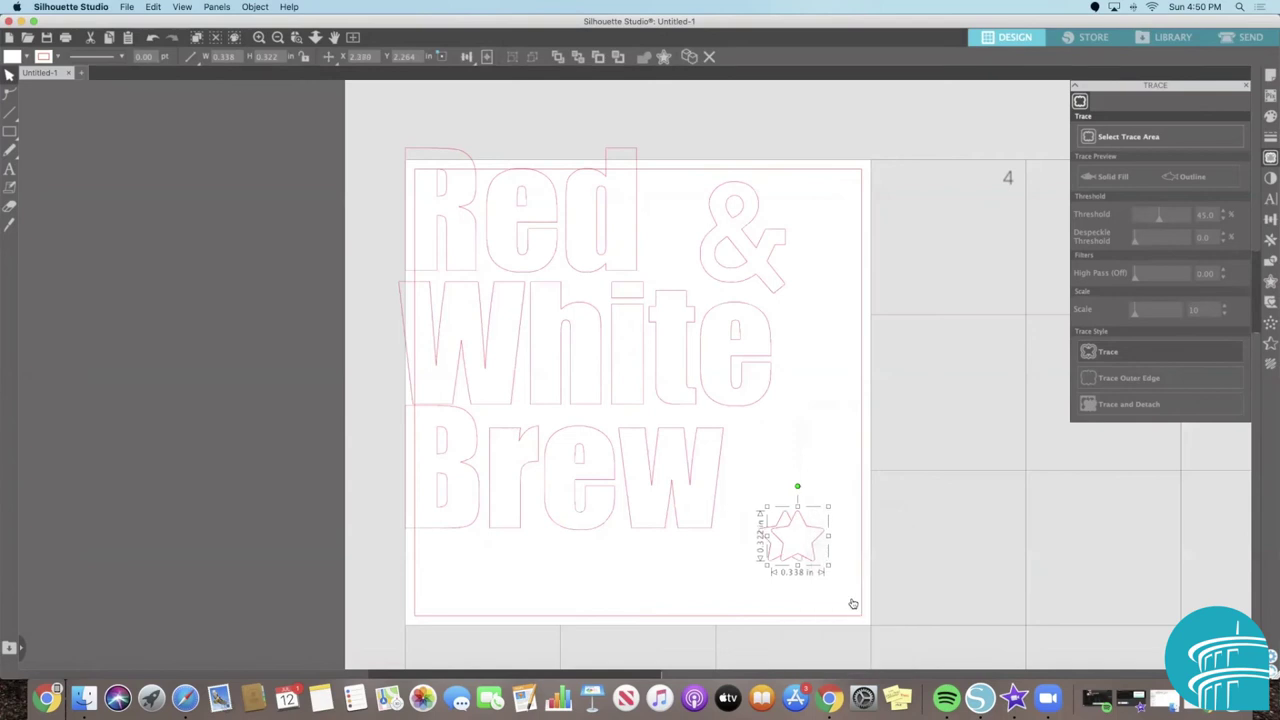
{"action": "left_click_drag", "start_coordinate": [808, 547], "coordinate": [839, 549]}
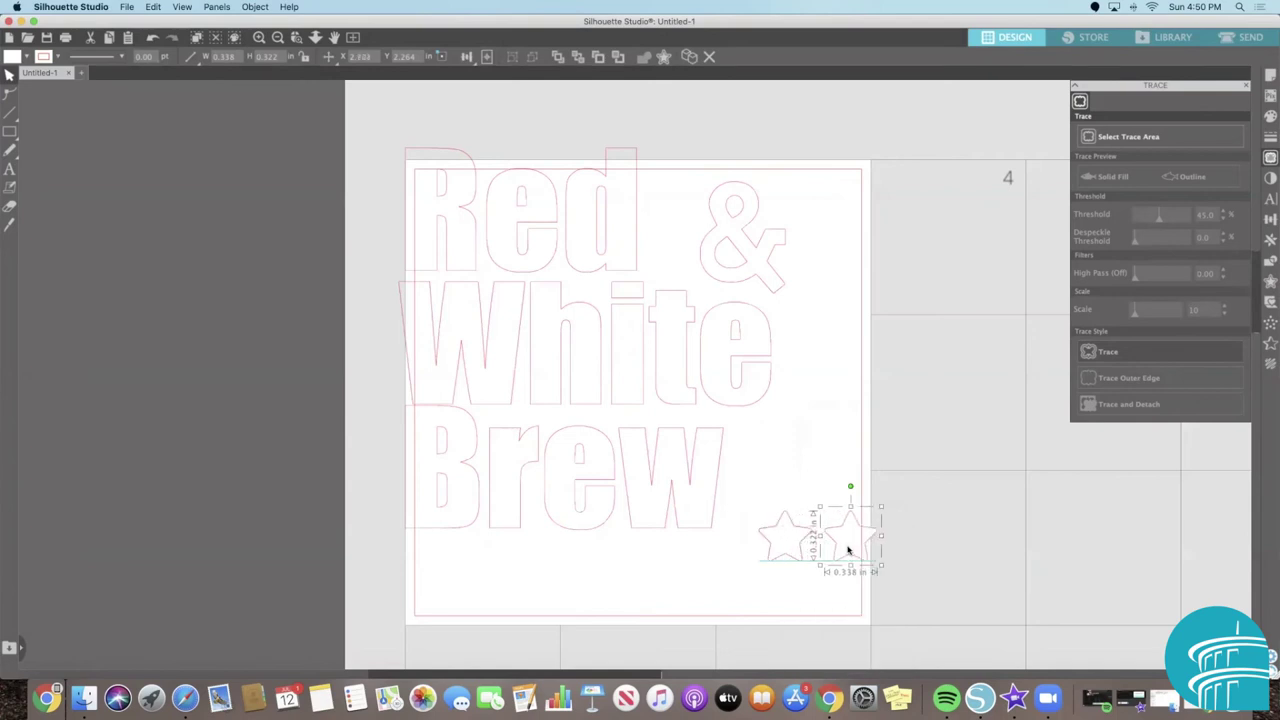
{"action": "key", "text": "Right"}
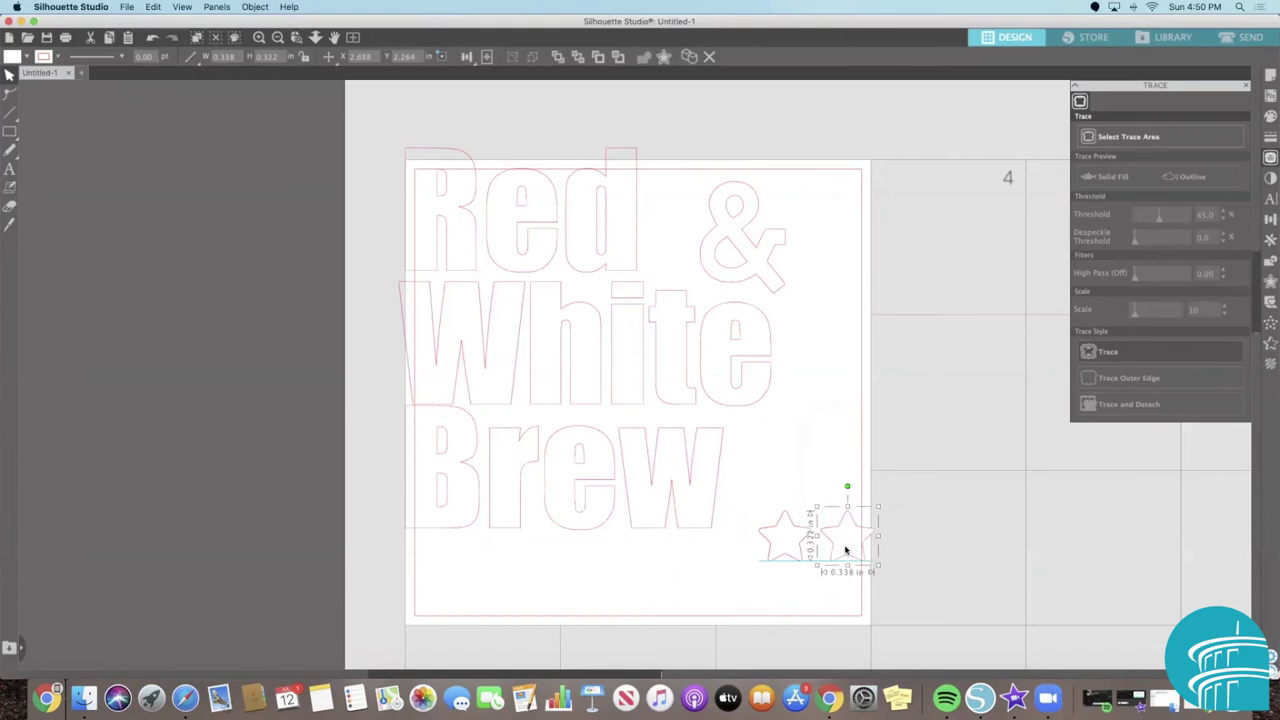
{"action": "mouse_move", "coordinate": [845, 549]}
{"action": "left_mouse_down"}
{"action": "mouse_move", "coordinate": [731, 549]}
{"action": "mouse_move", "coordinate": [845, 545]}
{"action": "left_mouse_up"}
{"action": "left_click", "coordinate": [825, 590]}
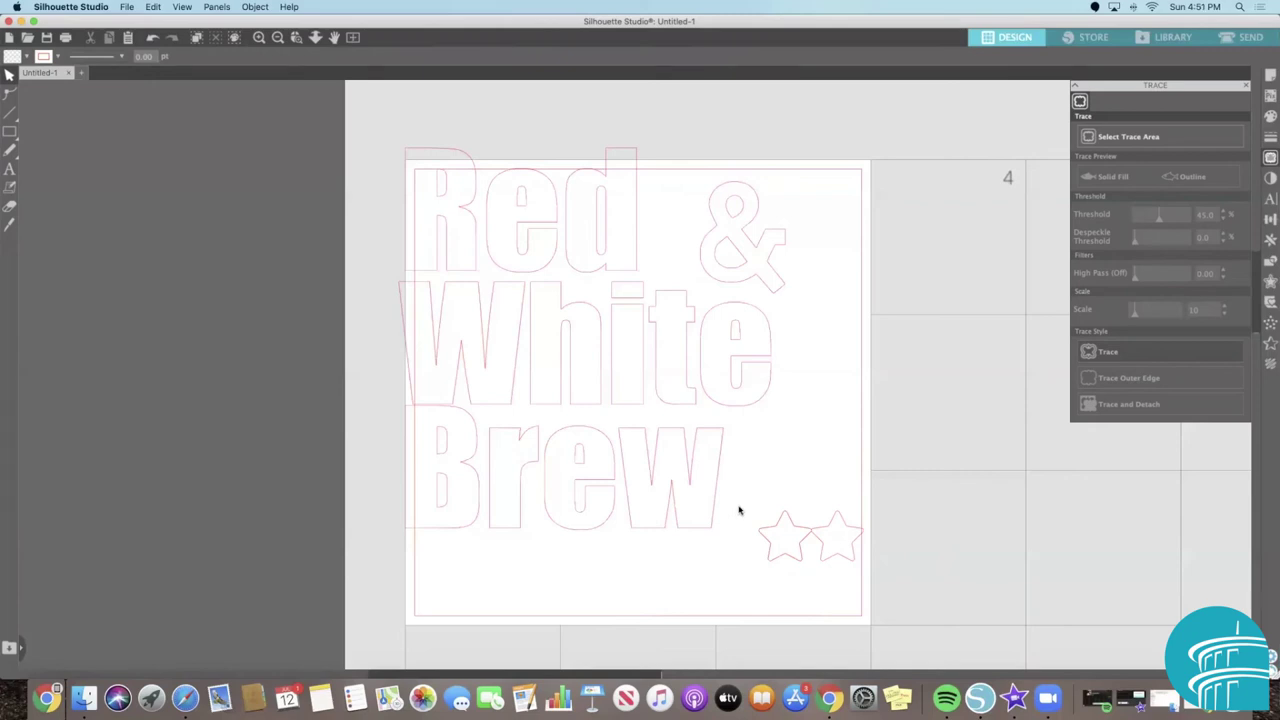
Group the two stars and move the pair down toward the bottom edge.
{"action": "left_click", "coordinate": [794, 537]}
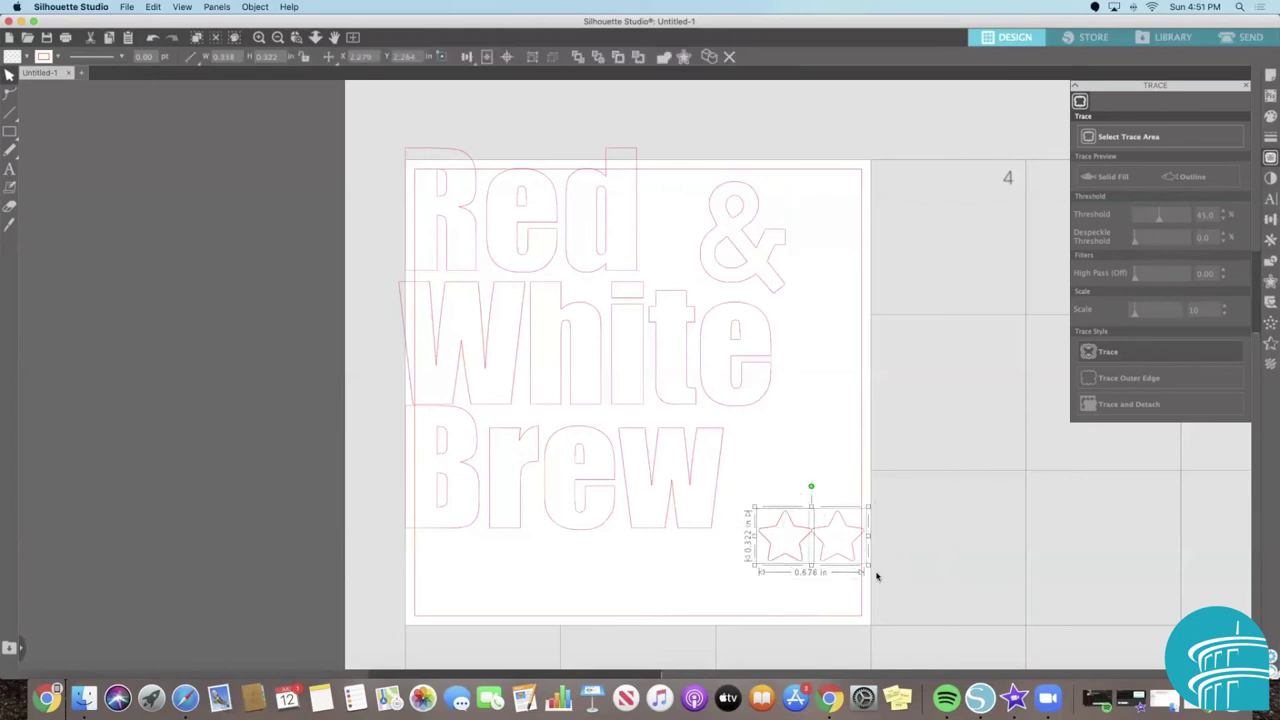
{"action": "right_click", "coordinate": [778, 549]}
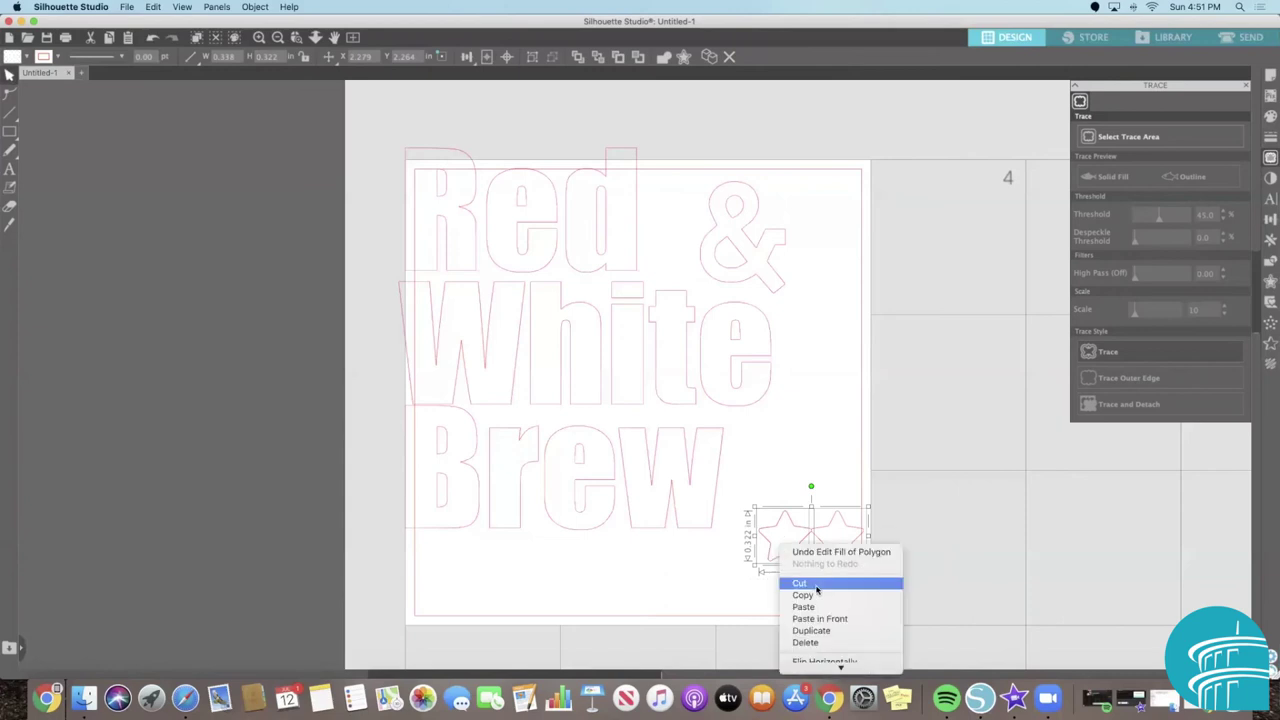
{"action": "scroll", "coordinate": [818, 640], "scroll_direction": "down", "scroll_amount": 3}
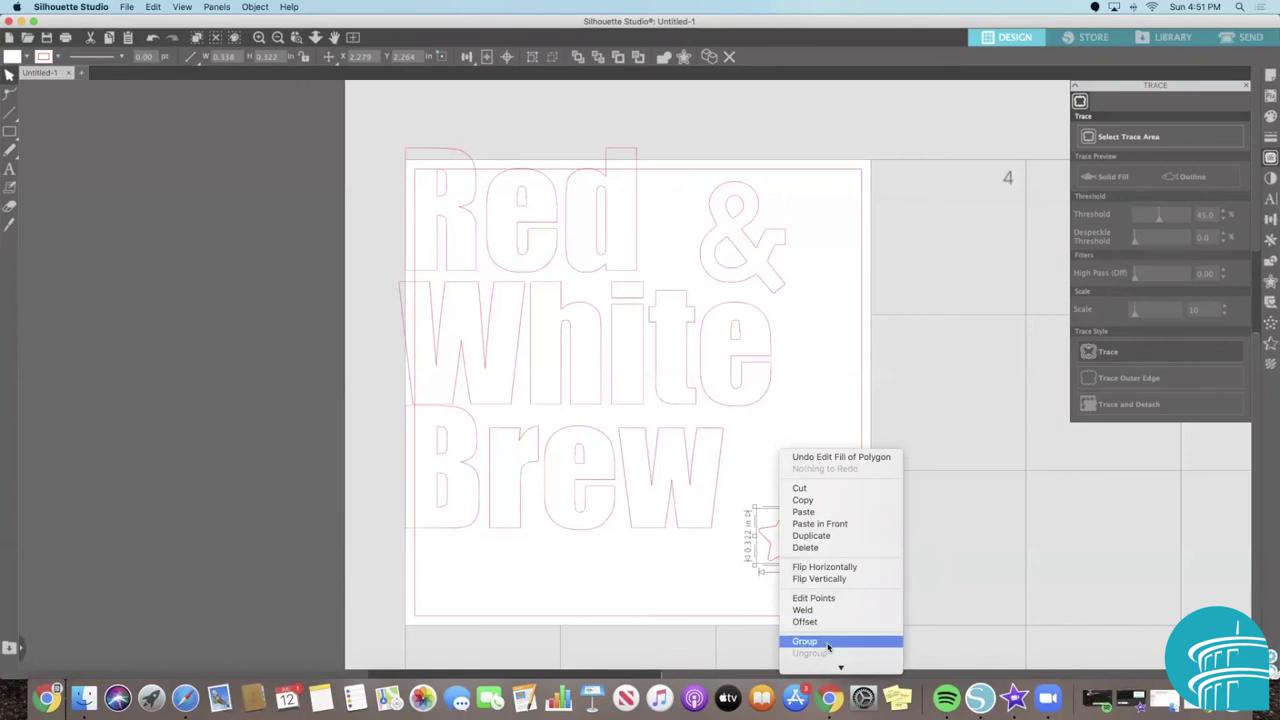
{"action": "left_click", "coordinate": [828, 648]}
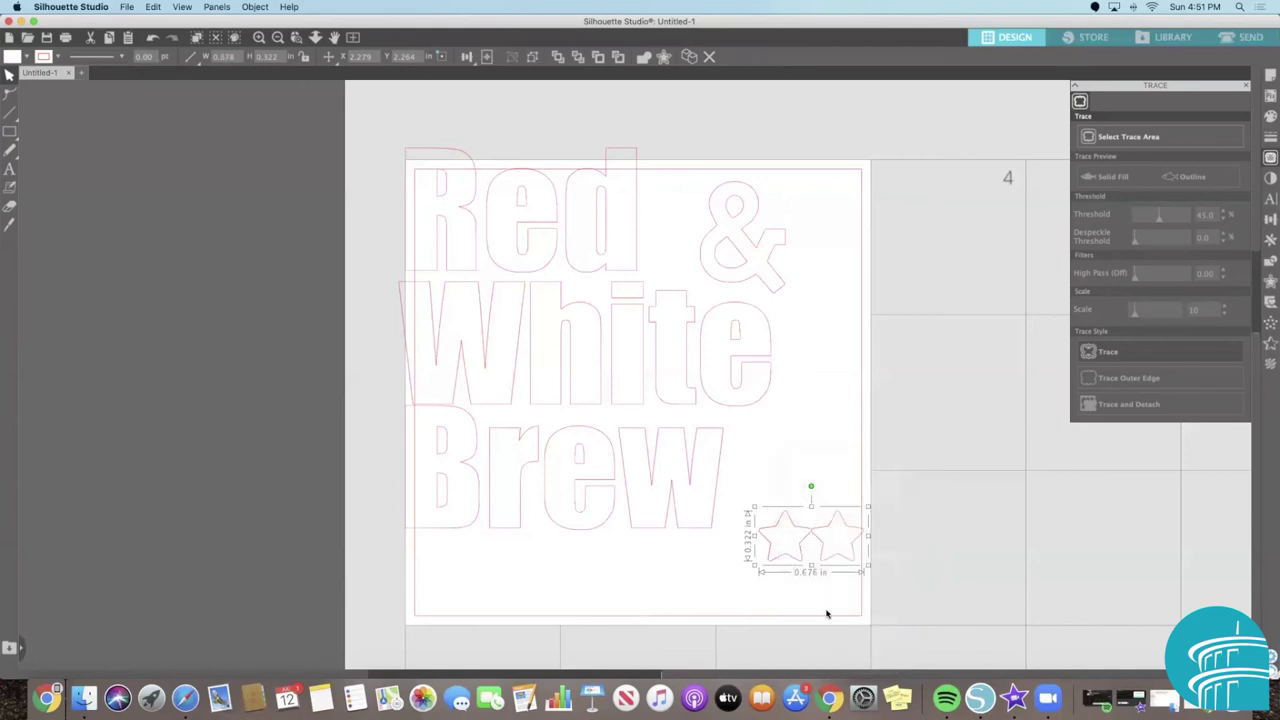
{"action": "left_click", "coordinate": [784, 565]}
{"action": "mouse_move", "coordinate": [786, 557]}
{"action": "left_mouse_down"}
{"action": "mouse_move", "coordinate": [831, 509]}
{"action": "mouse_move", "coordinate": [769, 591]}
{"action": "mouse_move", "coordinate": [616, 598]}
{"action": "mouse_move", "coordinate": [776, 600]}
{"action": "mouse_move", "coordinate": [778, 572]}
{"action": "left_mouse_up"}
{"action": "left_click", "coordinate": [224, 425]}
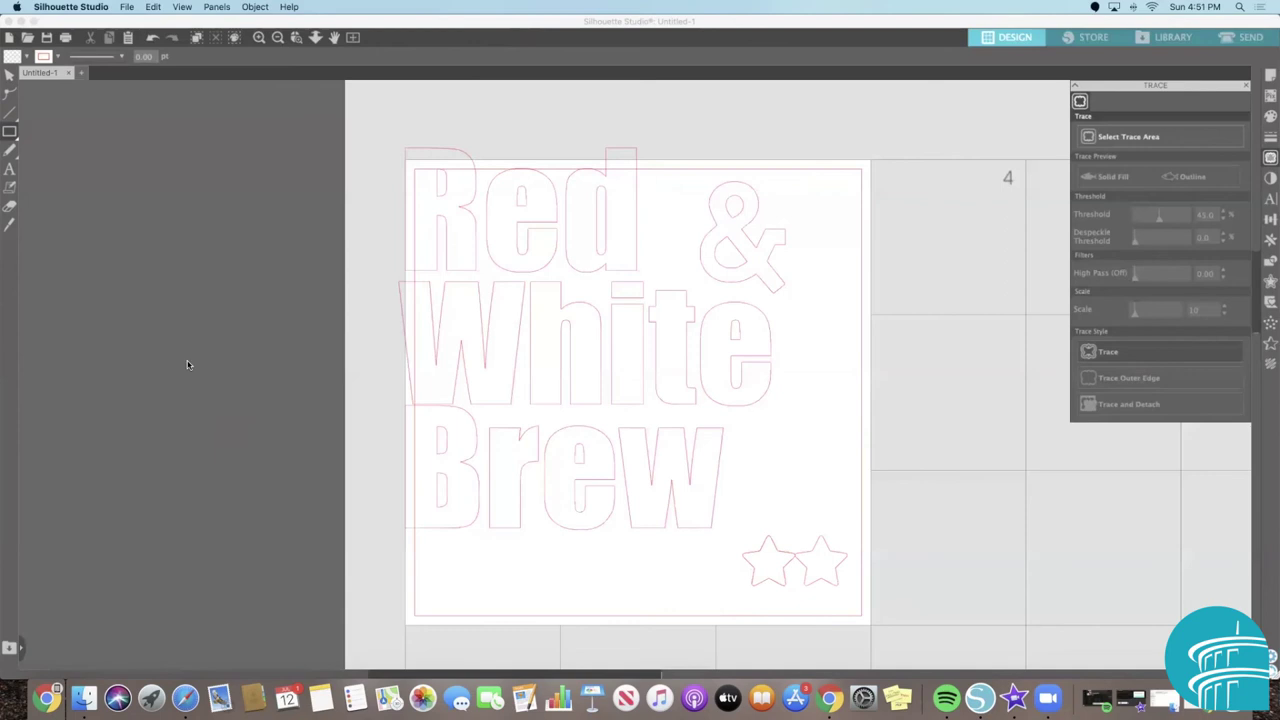
{"action": "mouse_move", "coordinate": [5, 137]}
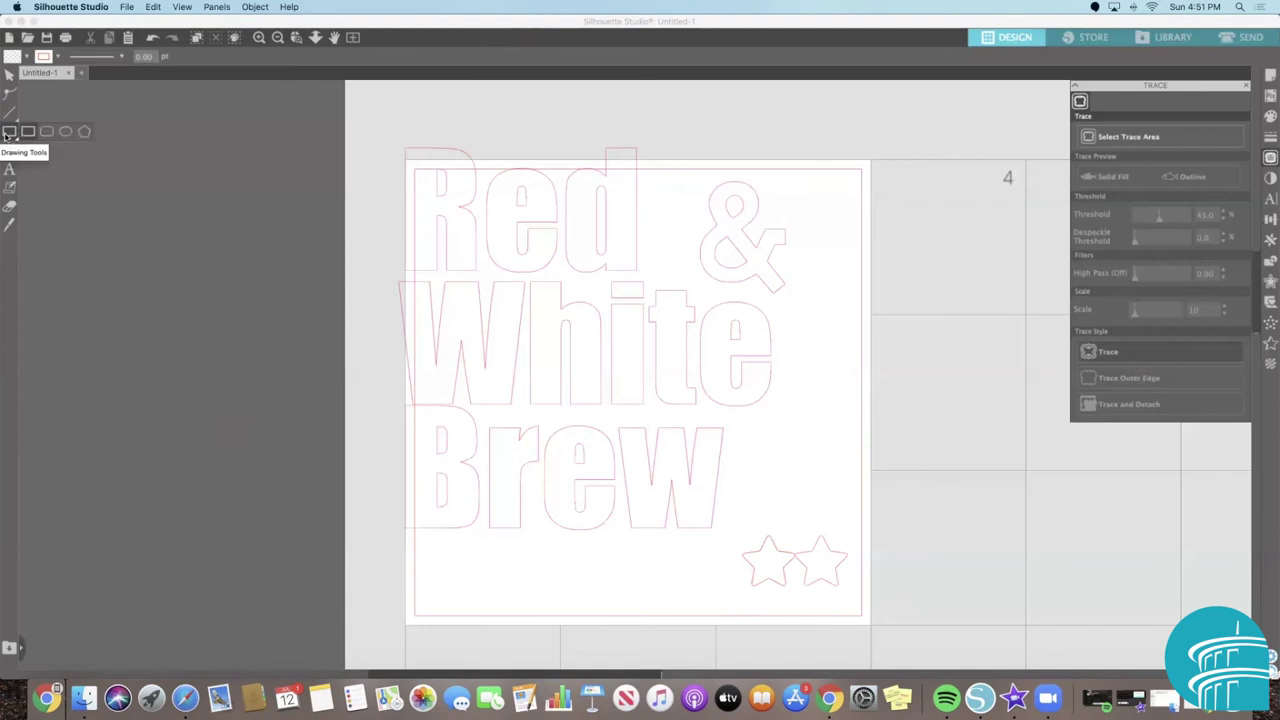
Draw a thin 0.778 × 0.069 in rectangle bar just above the star pair.
{"action": "left_click", "coordinate": [8, 134]}
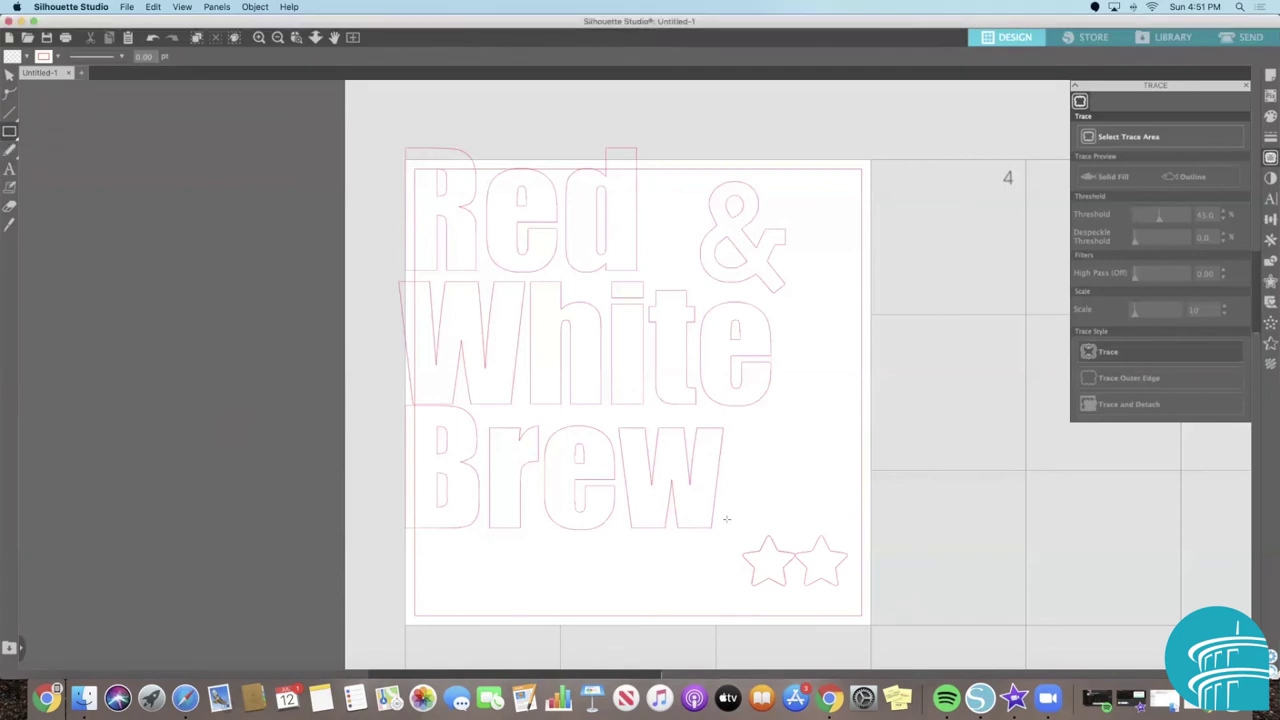
{"action": "left_click_drag", "start_coordinate": [731, 520], "coordinate": [850, 537]}
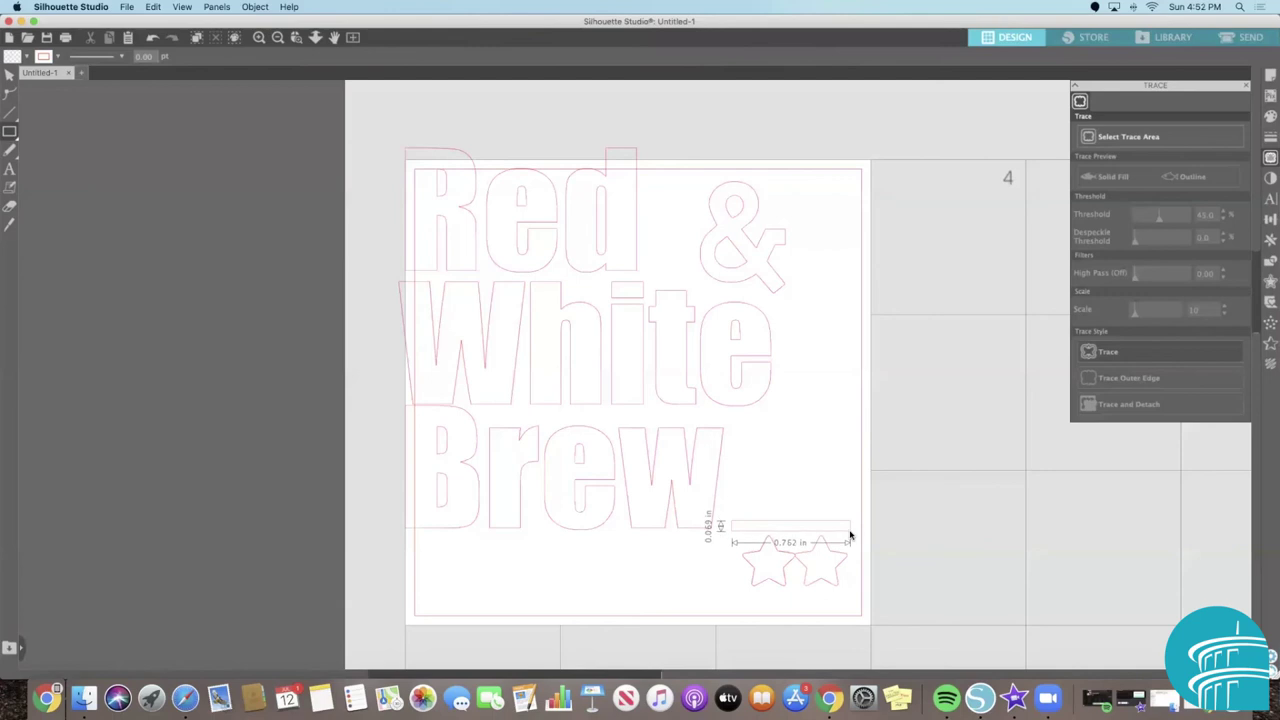
{"action": "left_click_drag", "start_coordinate": [851, 537], "coordinate": [851, 531]}
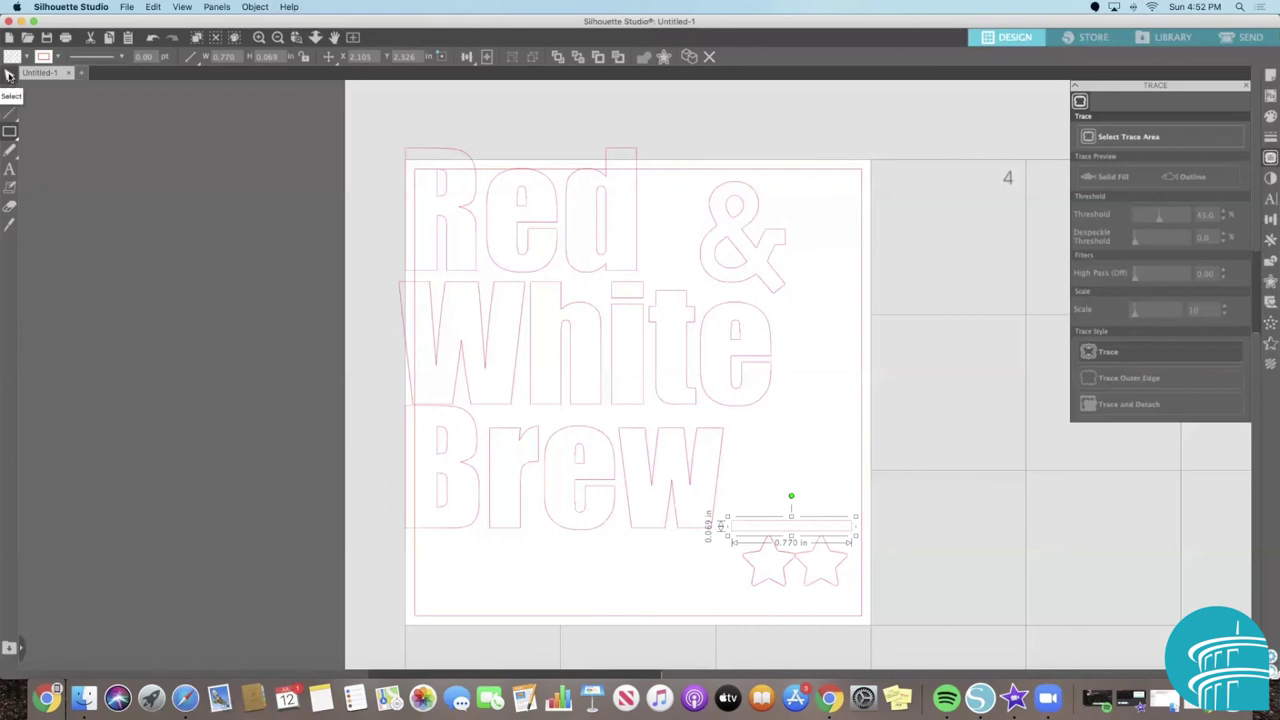
{"action": "left_click", "coordinate": [8, 75]}
{"action": "left_click", "coordinate": [861, 486]}
{"action": "left_click", "coordinate": [810, 532]}
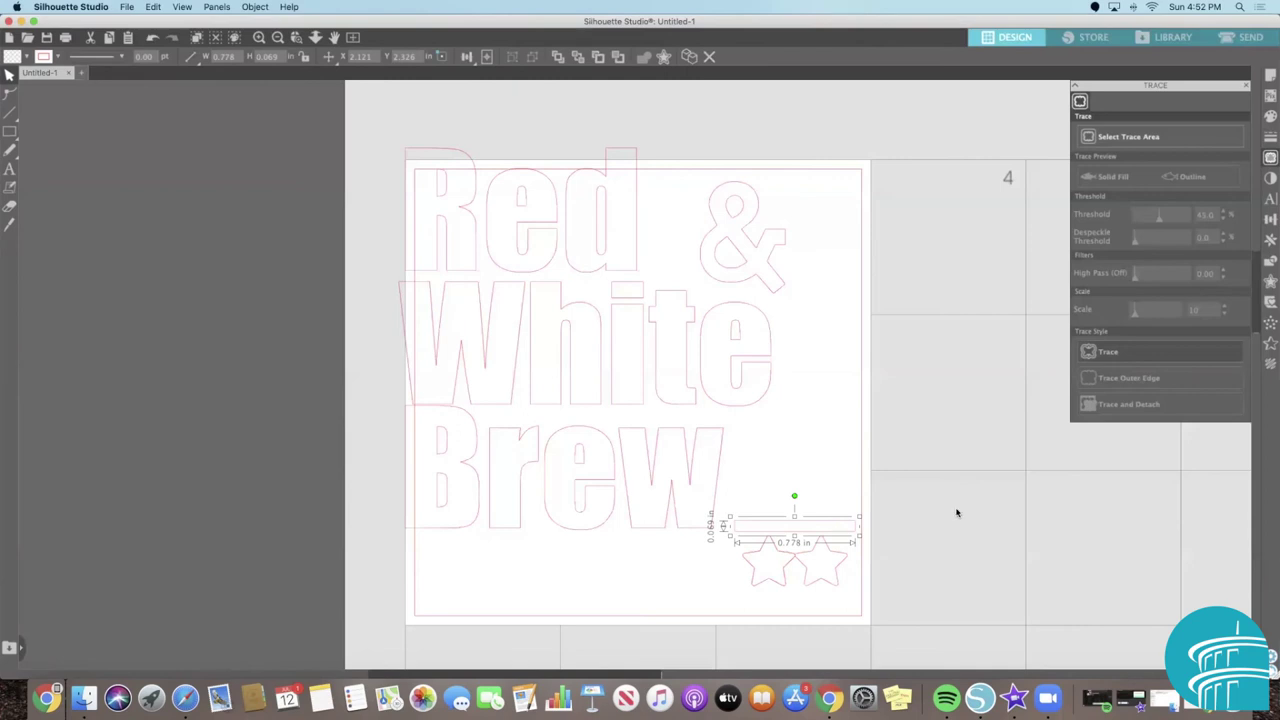
Duplicate the bar below the stars, then box-select the stars and both bars.
{"action": "right_click", "coordinate": [838, 527]}
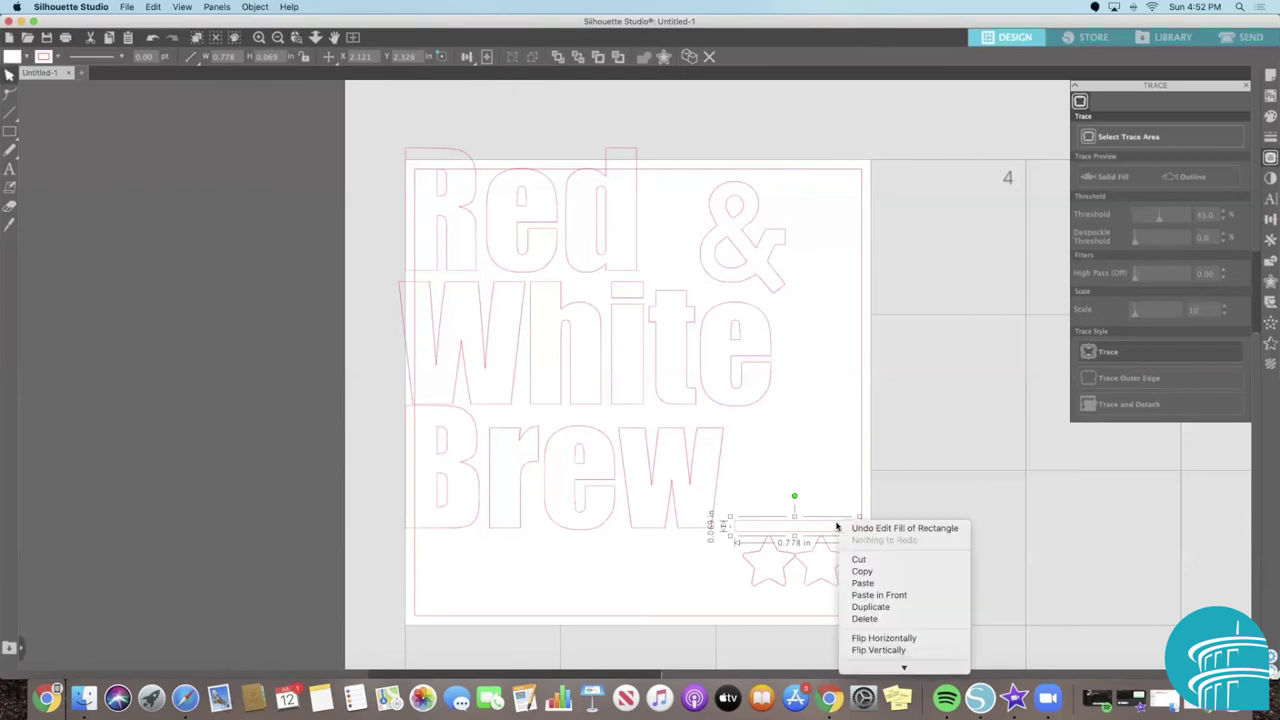
{"action": "left_click", "coordinate": [910, 607]}
{"action": "left_click_drag", "start_coordinate": [843, 527], "coordinate": [826, 601]}
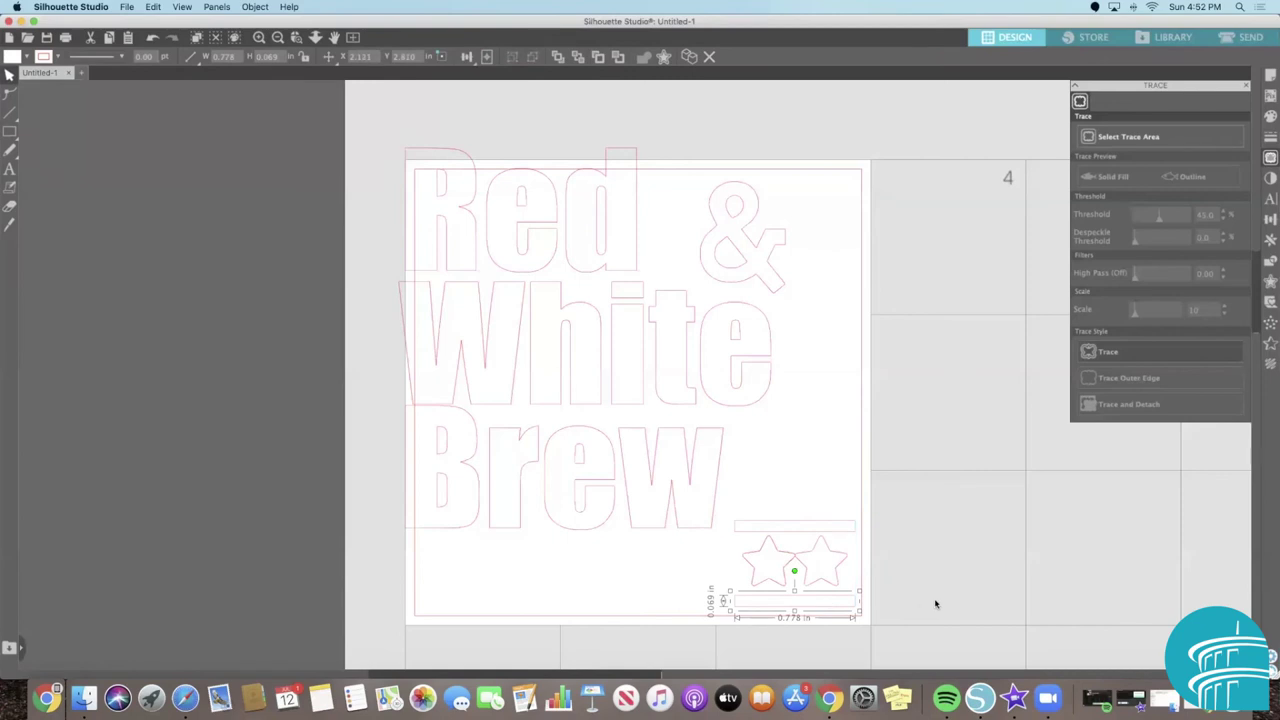
{"action": "left_click", "coordinate": [1018, 619]}
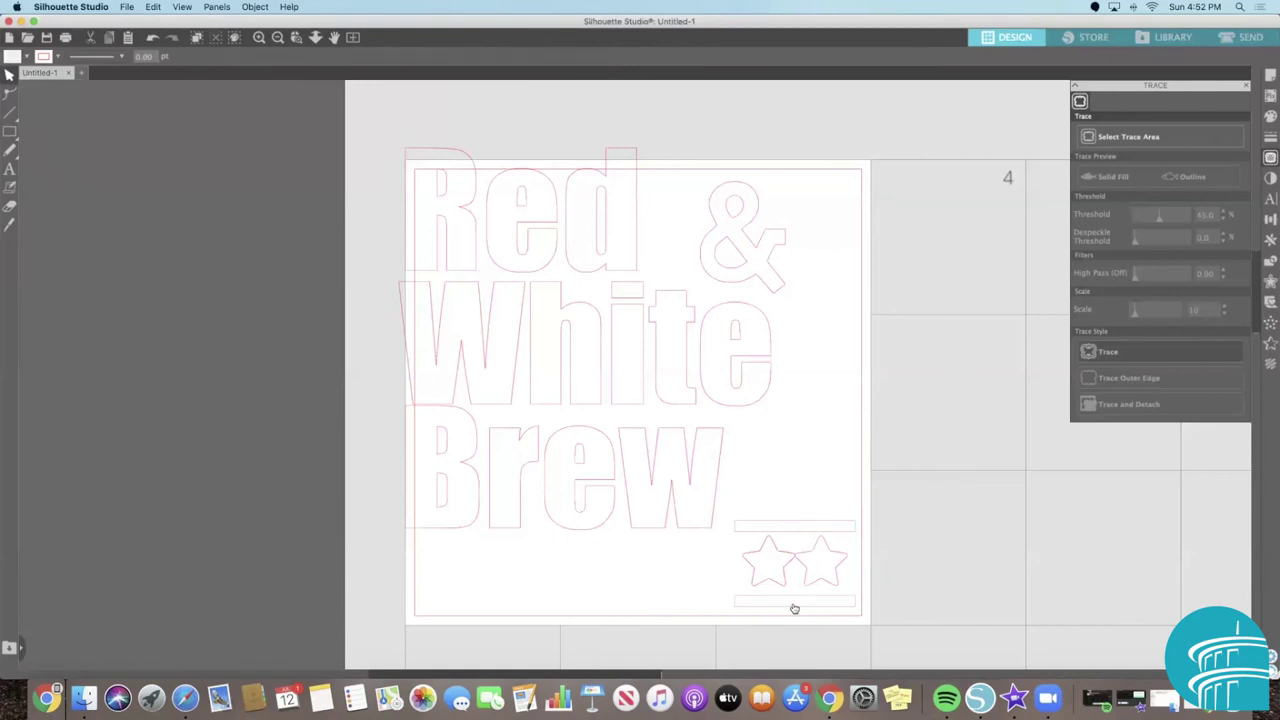
{"action": "left_click", "coordinate": [795, 603]}
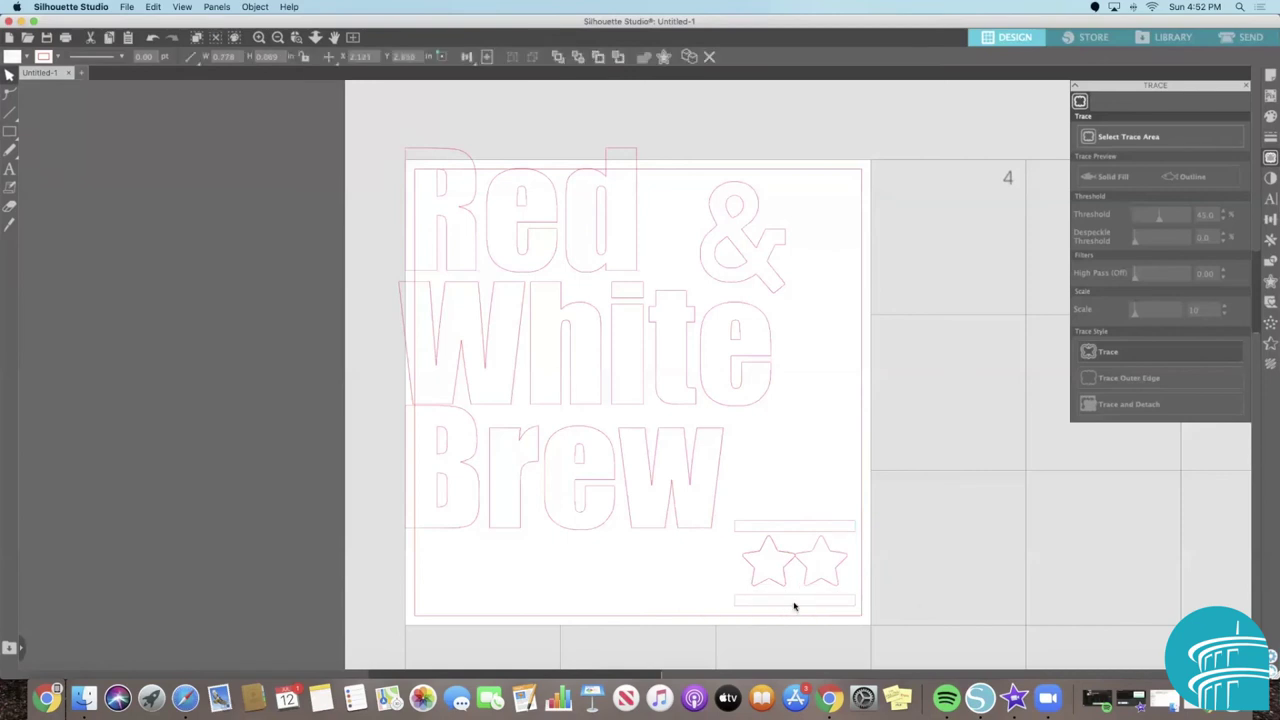
{"action": "left_click", "coordinate": [1003, 600]}
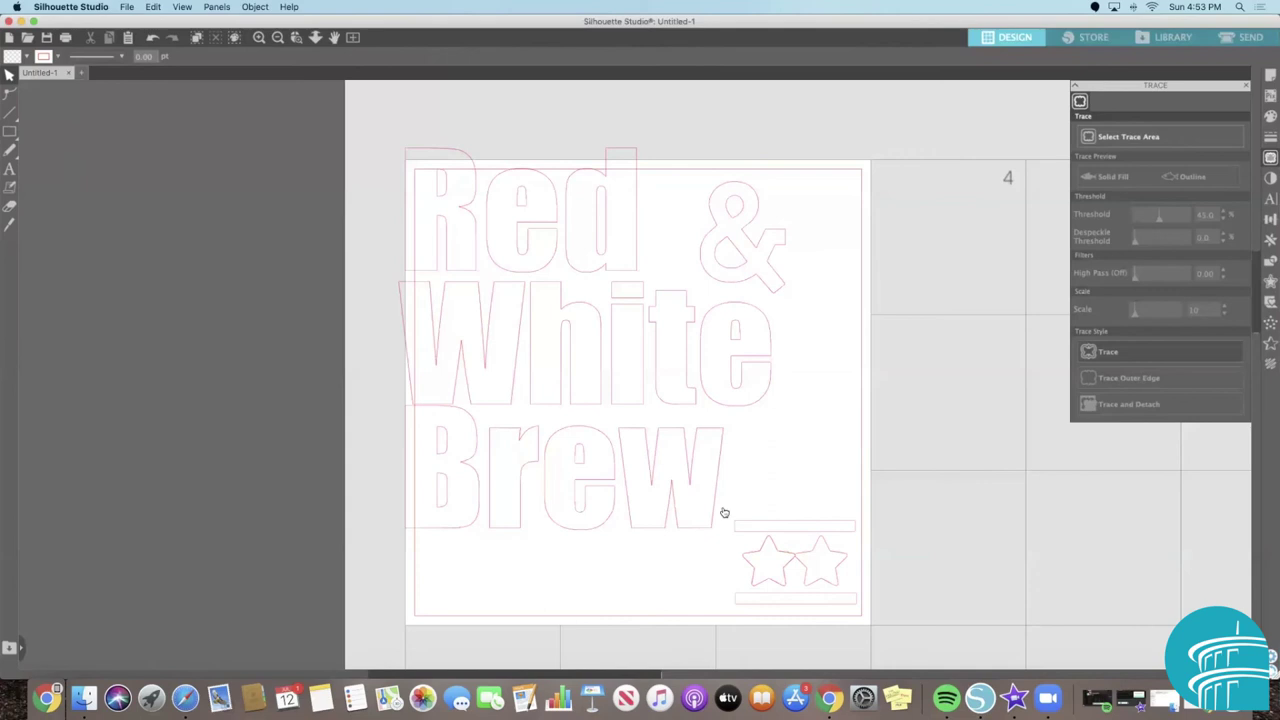
{"action": "left_click_drag", "start_coordinate": [724, 510], "coordinate": [865, 622]}
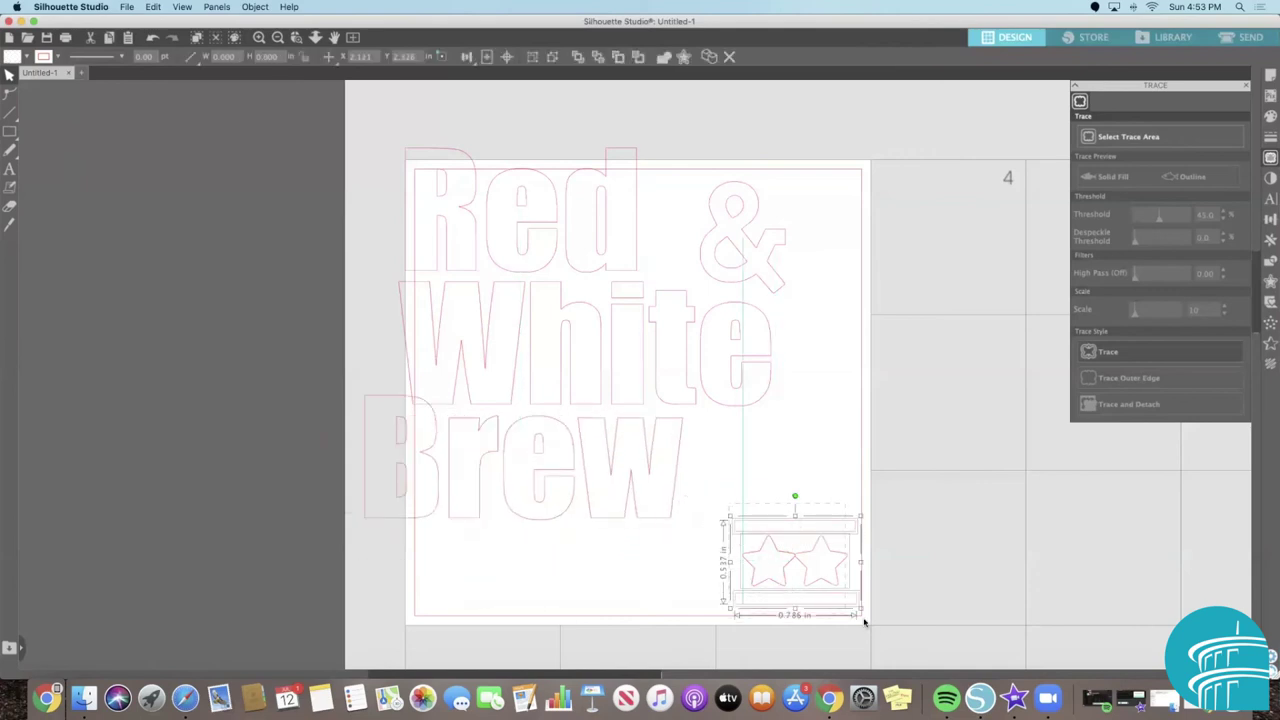
Group the stars and bars into one banner, reposition Brew, and place the banner beside it.
{"action": "right_click", "coordinate": [770, 563]}
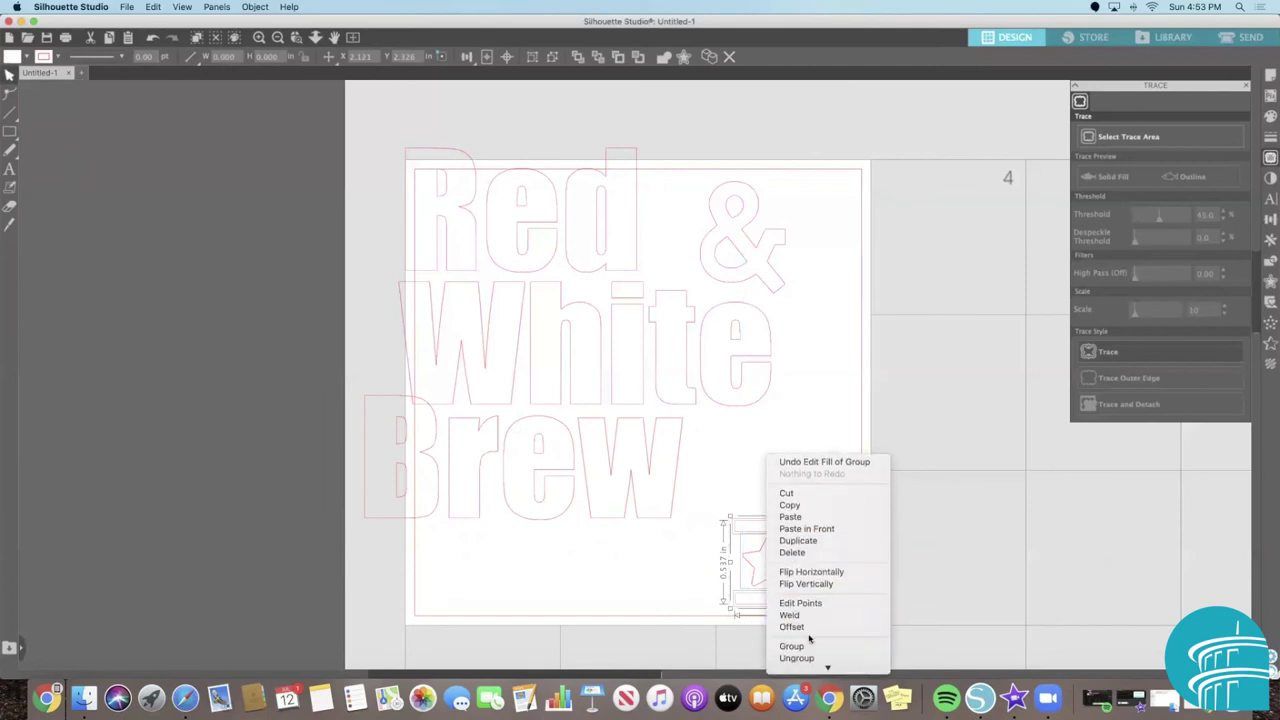
{"action": "left_click", "coordinate": [808, 647]}
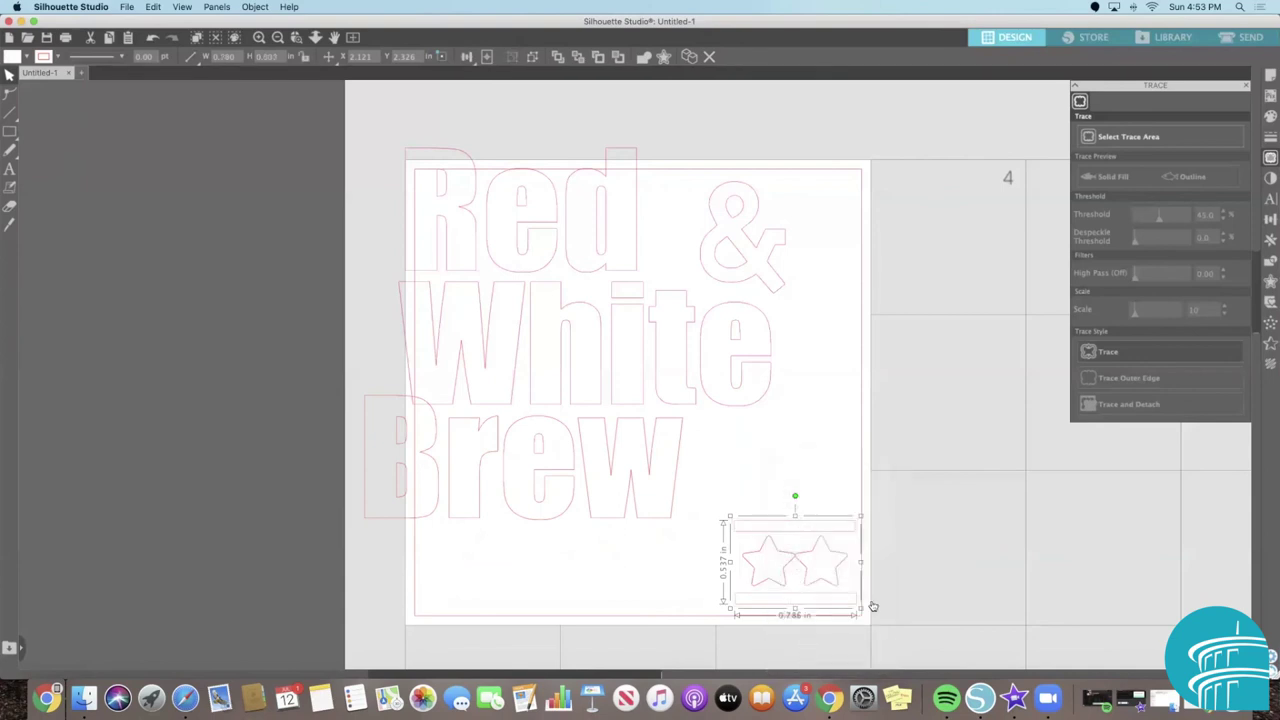
{"action": "left_click_drag", "start_coordinate": [826, 571], "coordinate": [947, 527]}
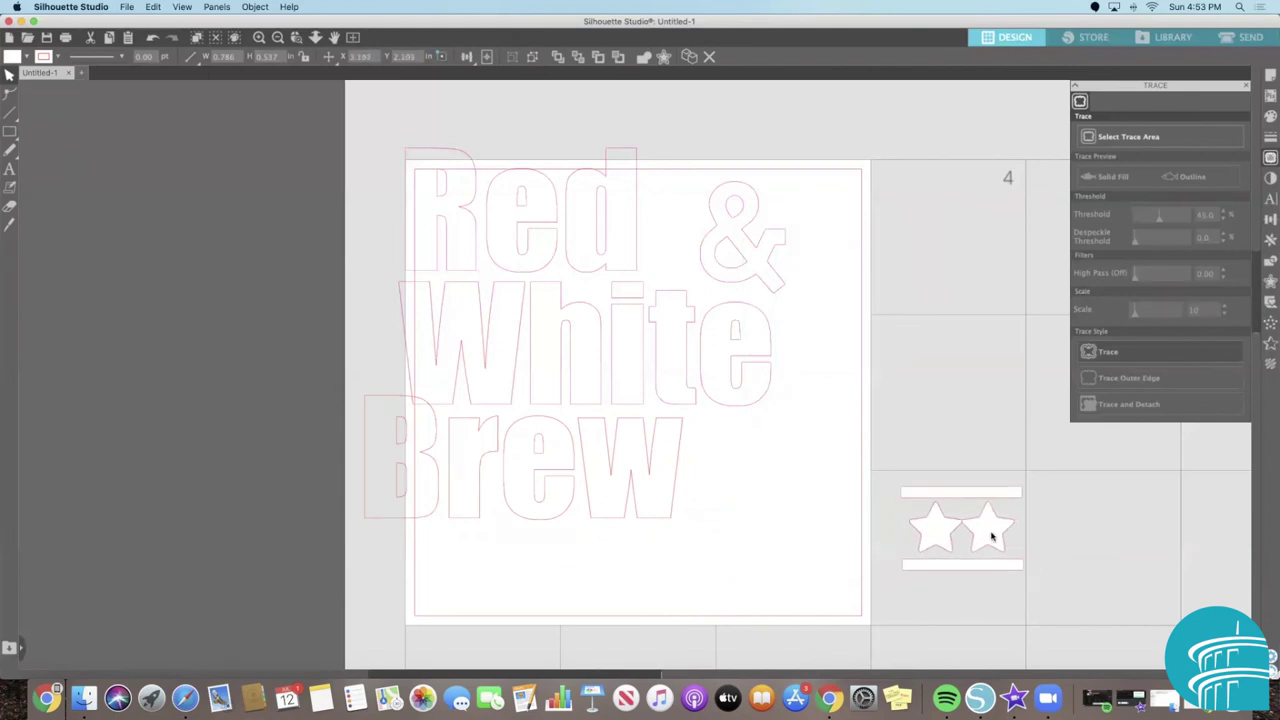
{"action": "left_click_drag", "start_coordinate": [557, 491], "coordinate": [608, 509]}
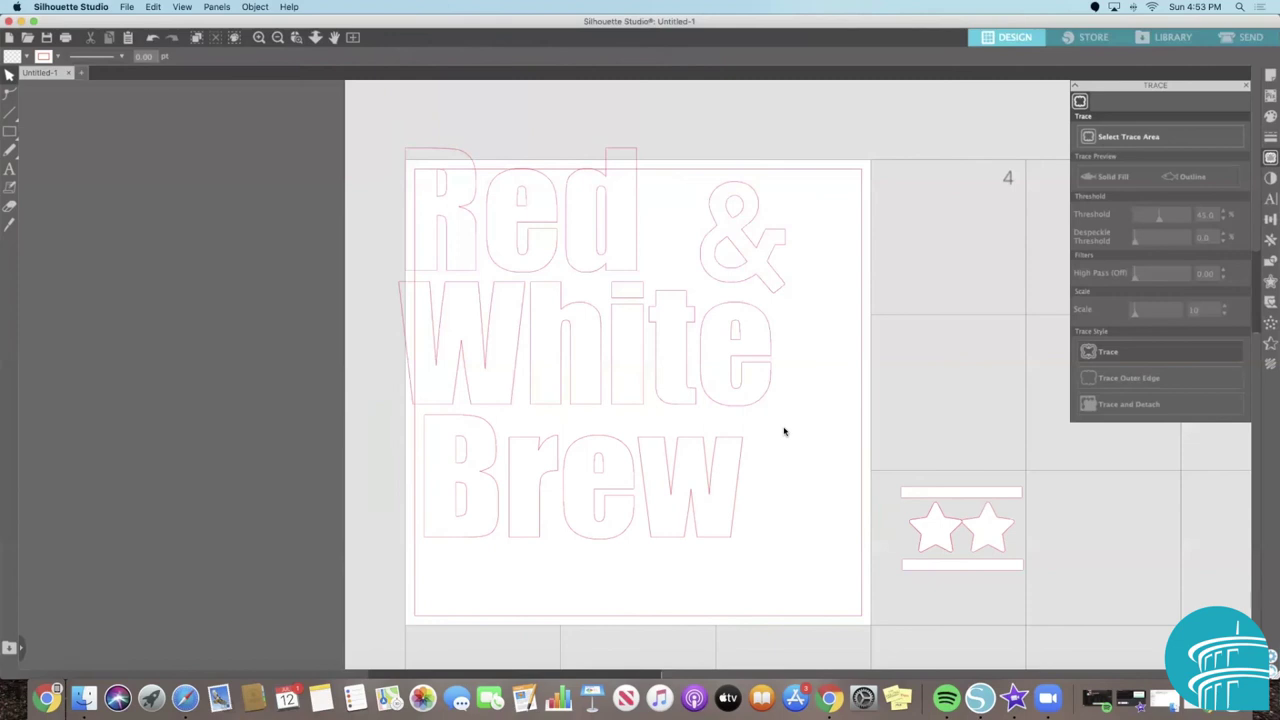
{"action": "left_click_drag", "start_coordinate": [938, 492], "coordinate": [779, 520]}
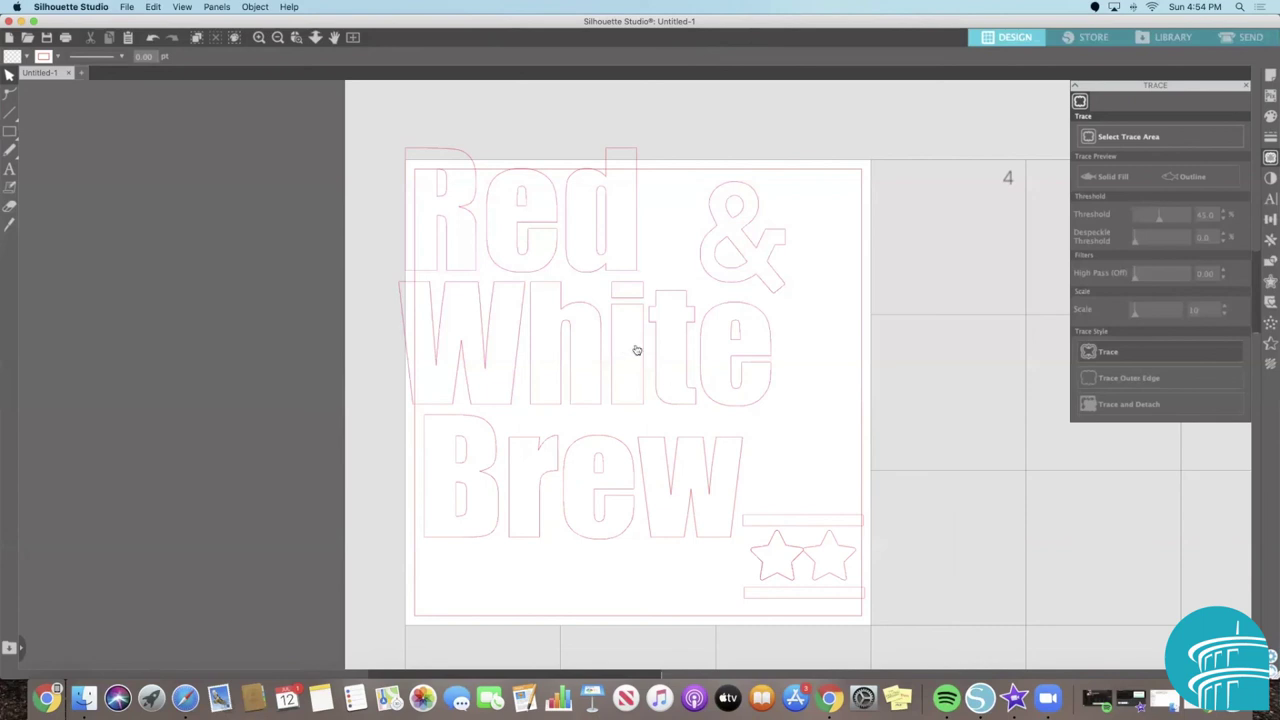
Move Red to the top left, enlarge it slightly, and resize White to 1.154 in beside it.
{"action": "left_click_drag", "start_coordinate": [634, 351], "coordinate": [662, 387]}
{"action": "left_click_drag", "start_coordinate": [731, 241], "coordinate": [895, 347]}
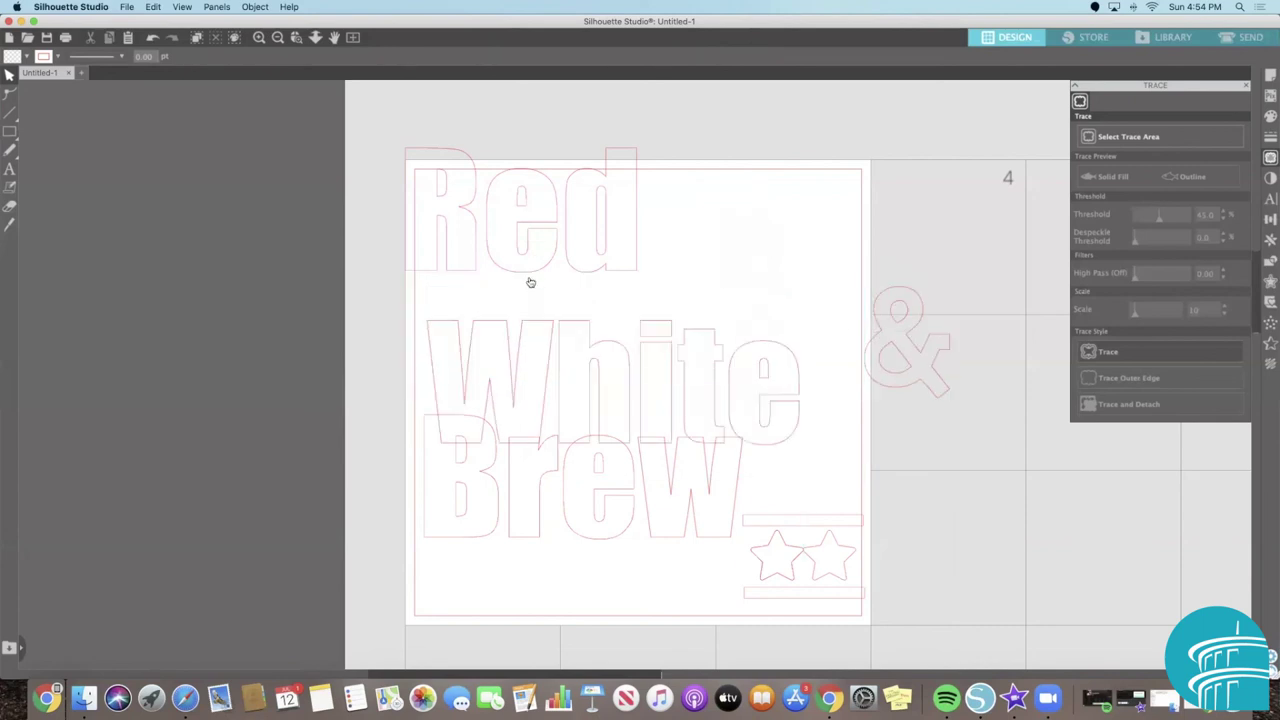
{"action": "left_click_drag", "start_coordinate": [537, 366], "coordinate": [531, 409]}
{"action": "left_click_drag", "start_coordinate": [513, 268], "coordinate": [533, 291]}
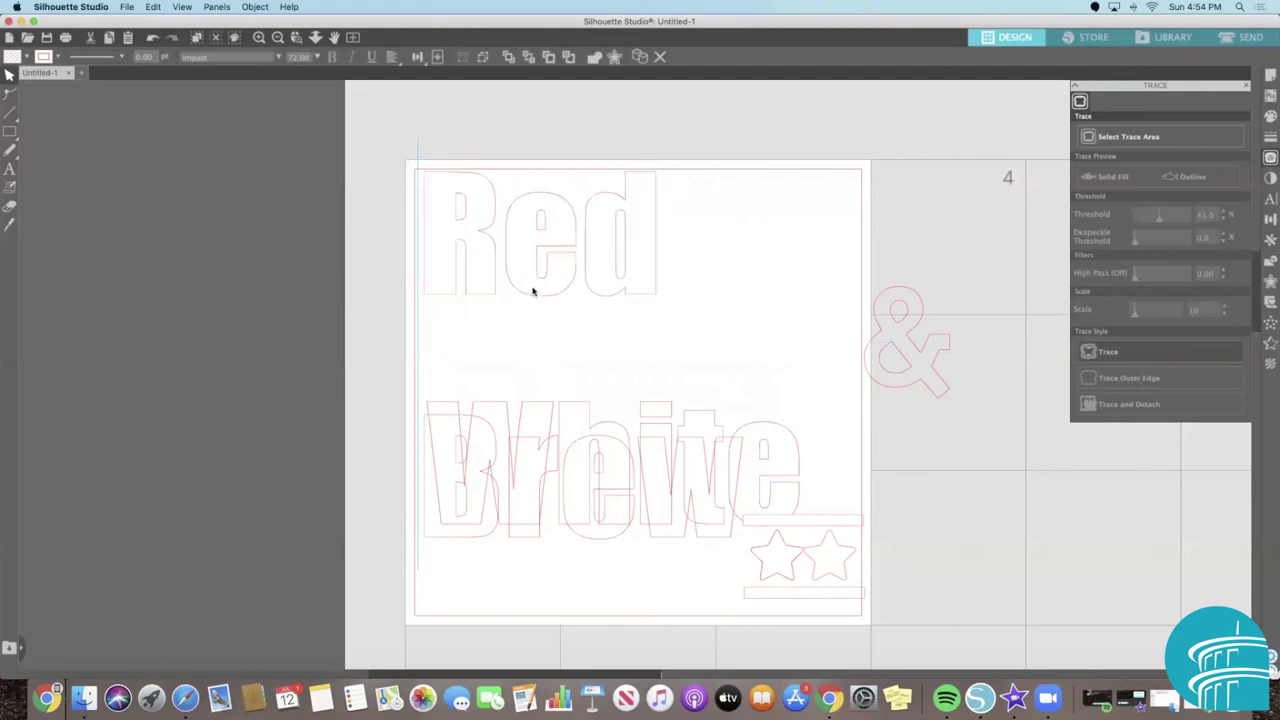
{"action": "left_click", "coordinate": [638, 298]}
{"action": "left_click_drag", "start_coordinate": [663, 330], "coordinate": [674, 343]}
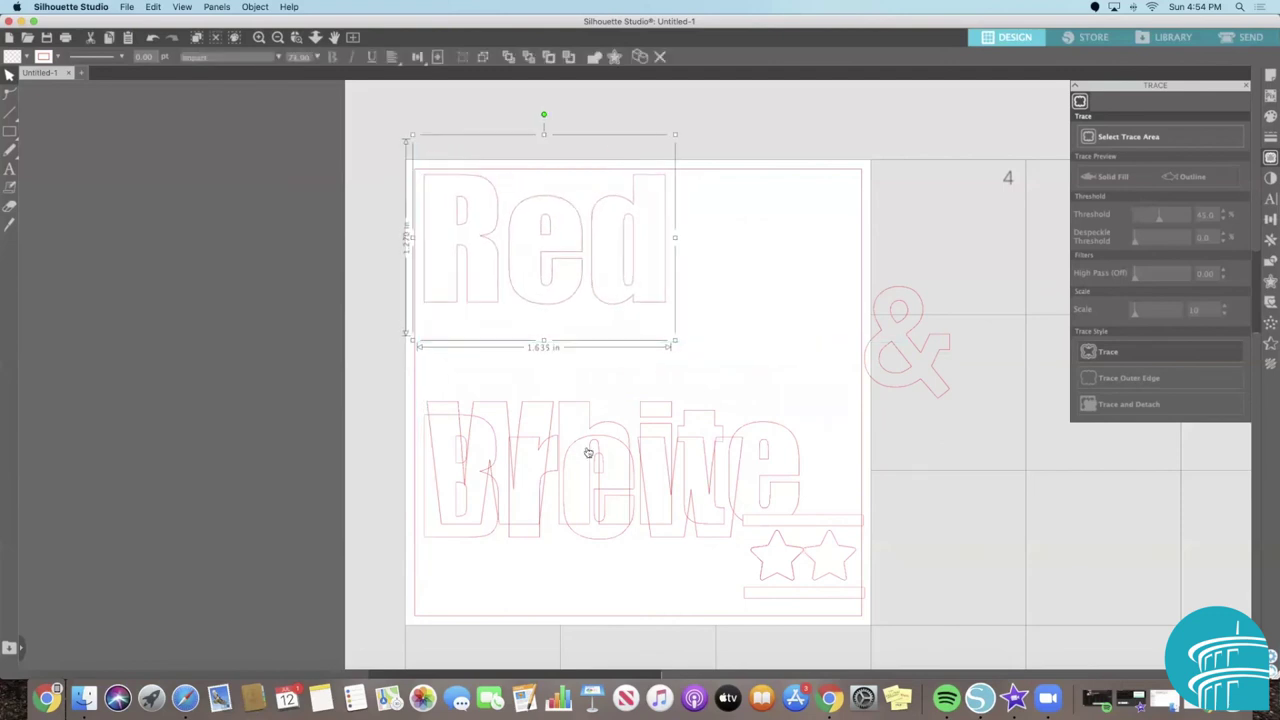
{"action": "left_click", "coordinate": [566, 425]}
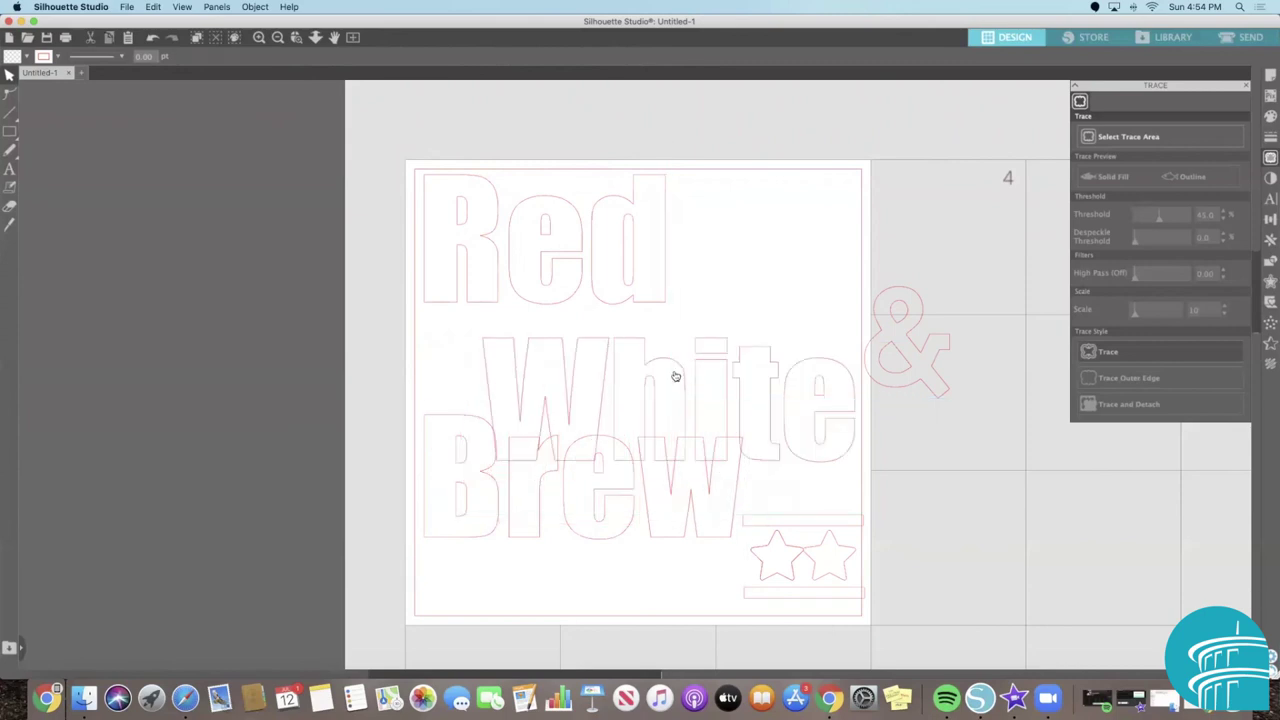
{"action": "left_click_drag", "start_coordinate": [476, 299], "coordinate": [738, 278]}
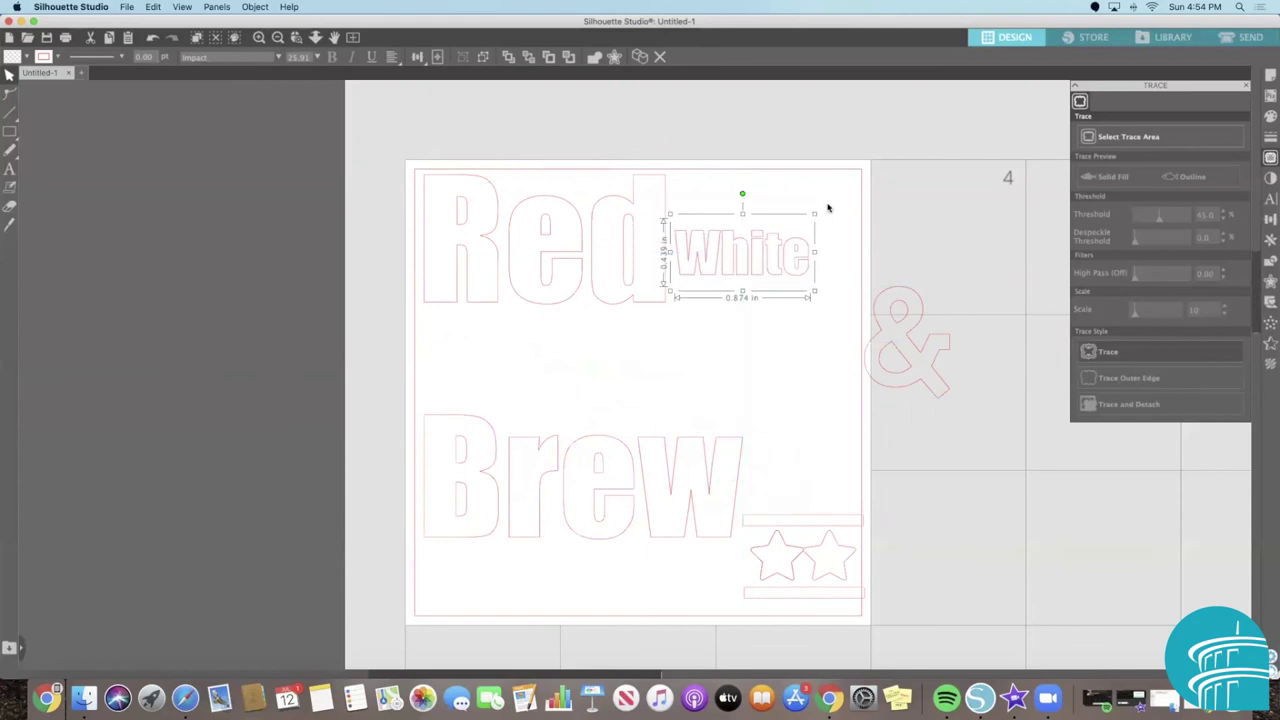
{"action": "left_click_drag", "start_coordinate": [828, 208], "coordinate": [855, 191]}
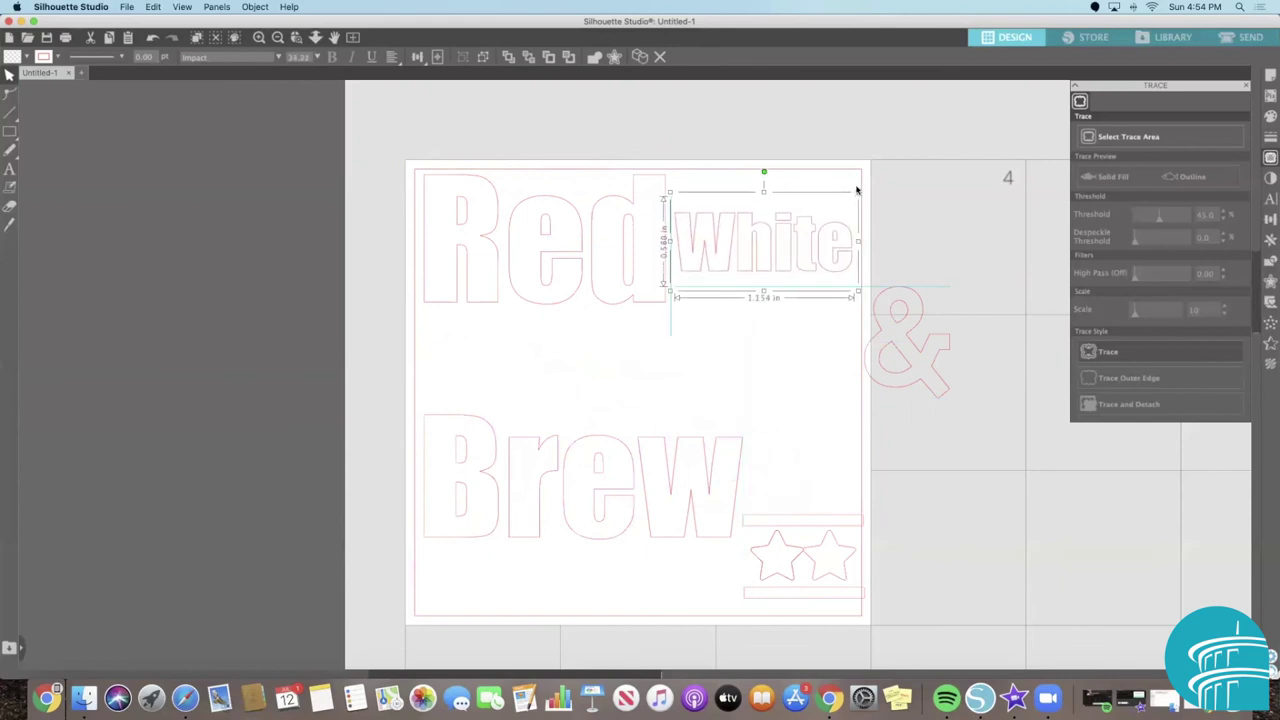
{"action": "left_click", "coordinate": [780, 366]}
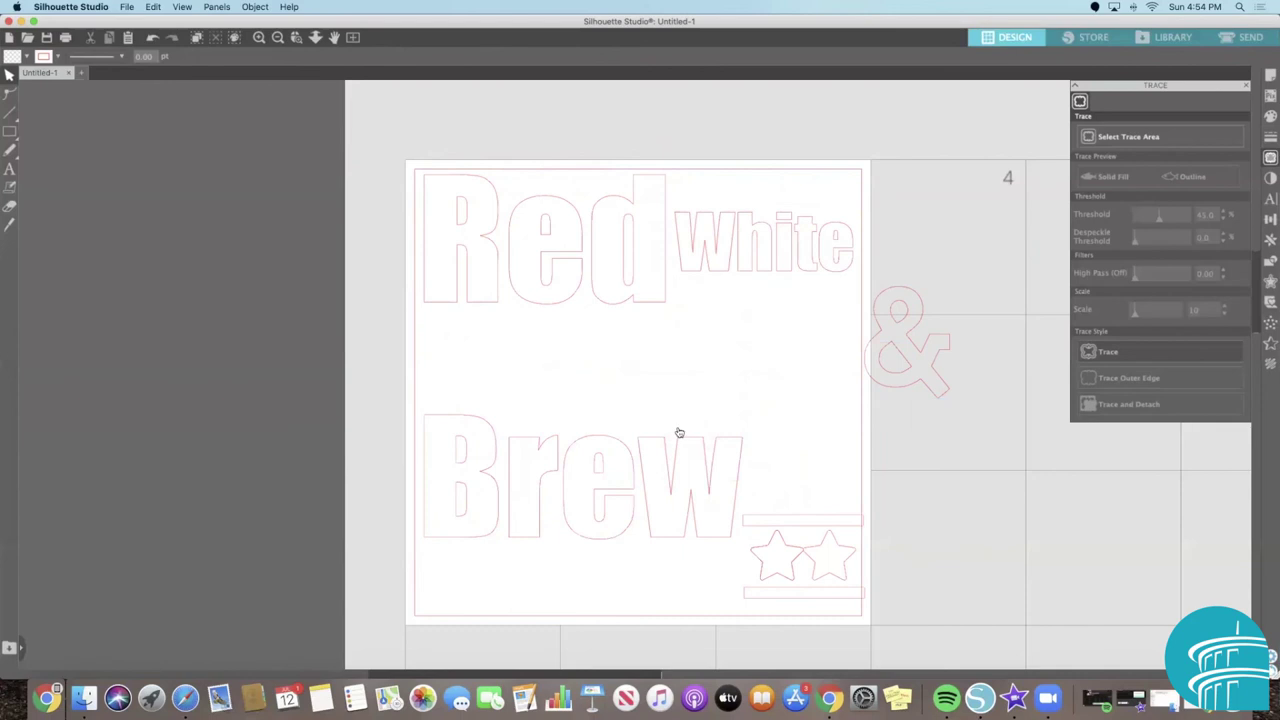
Move the star banner aside and enlarge Brew to 2.801 in across the bottom.
{"action": "left_click_drag", "start_coordinate": [809, 531], "coordinate": [913, 493]}
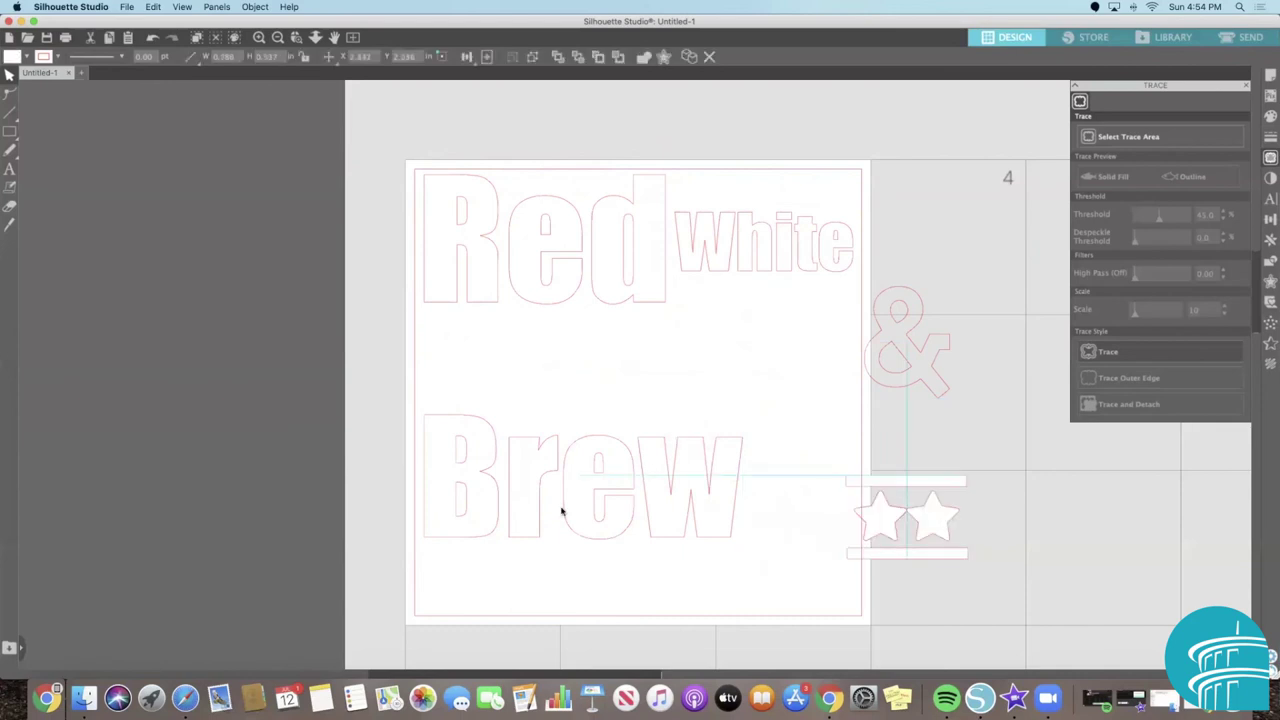
{"action": "left_click_drag", "start_coordinate": [561, 512], "coordinate": [523, 600]}
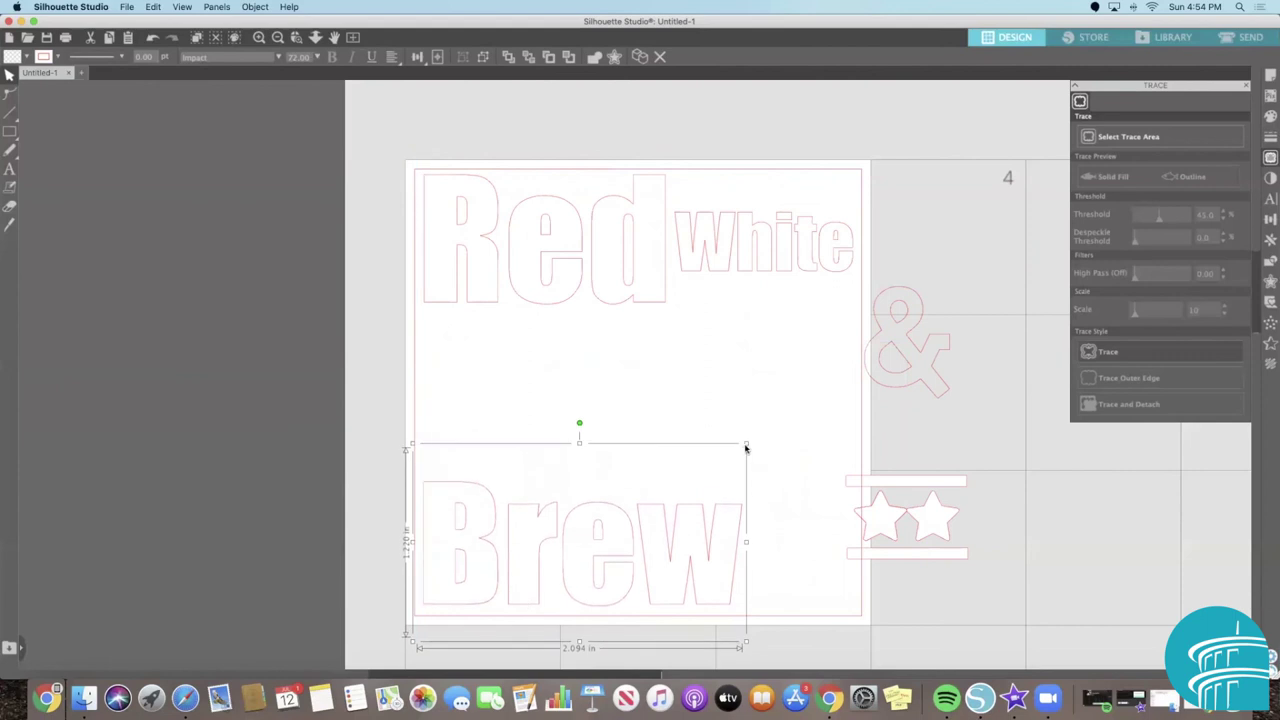
{"action": "left_click_drag", "start_coordinate": [746, 443], "coordinate": [855, 379]}
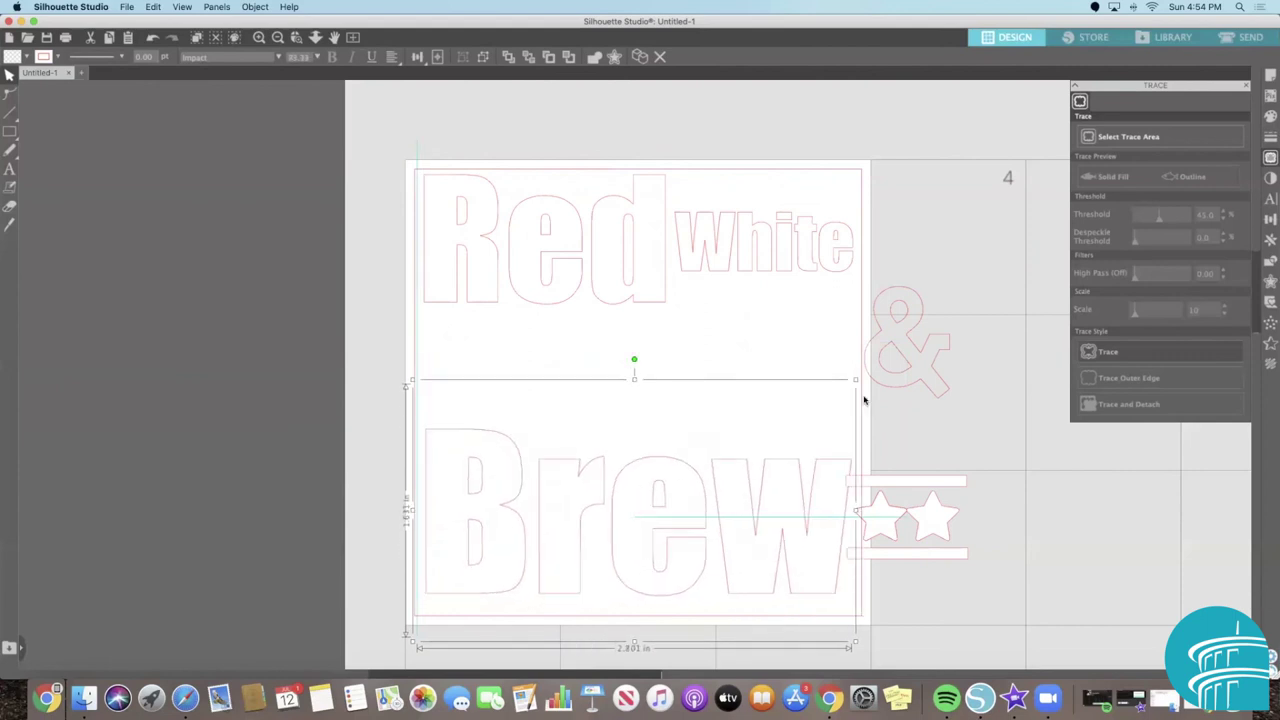
{"action": "left_click", "coordinate": [356, 433]}
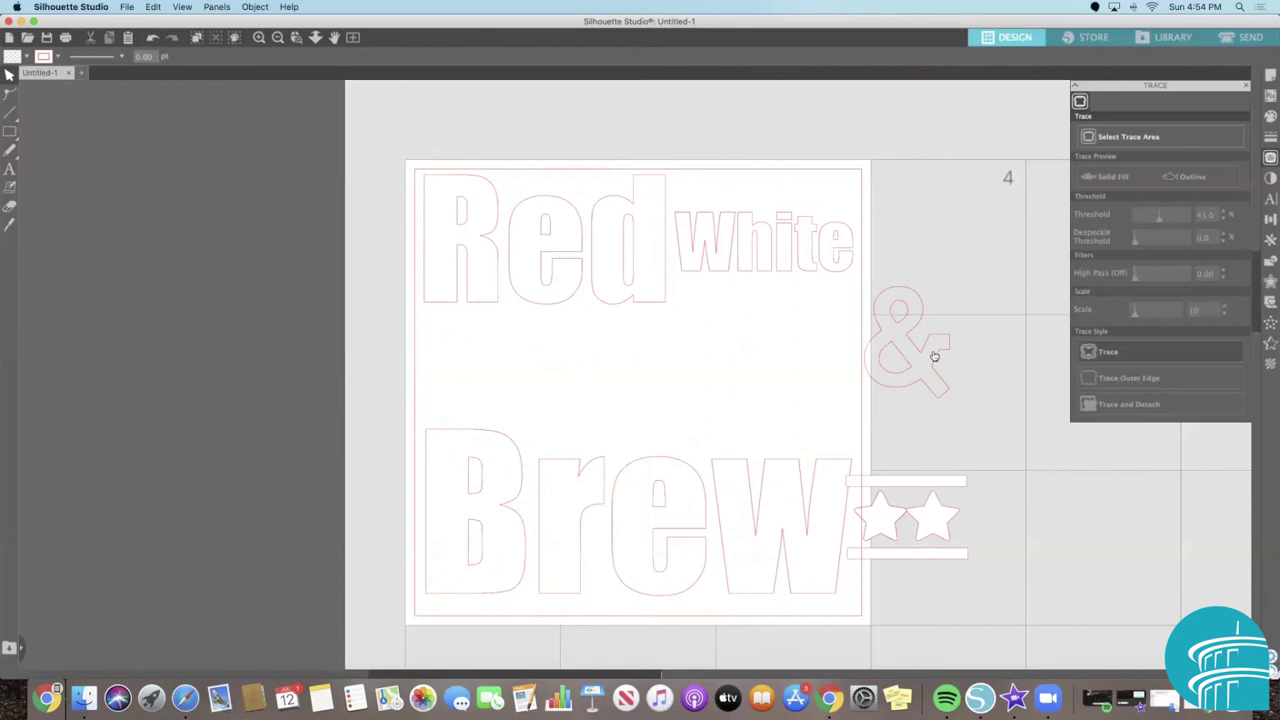
Move the ampersand to the mat centre between Red and Brew and enlarge it slightly.
{"action": "left_click_drag", "start_coordinate": [938, 356], "coordinate": [671, 391]}
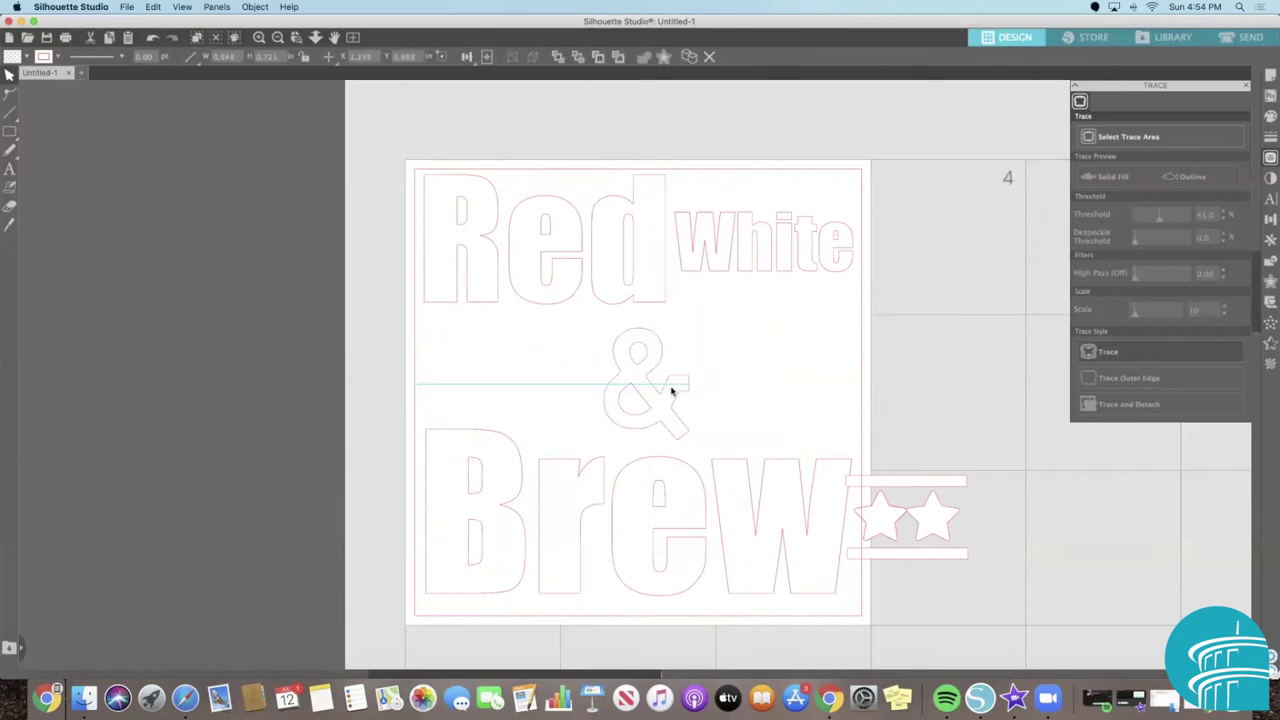
{"action": "left_click", "coordinate": [683, 384]}
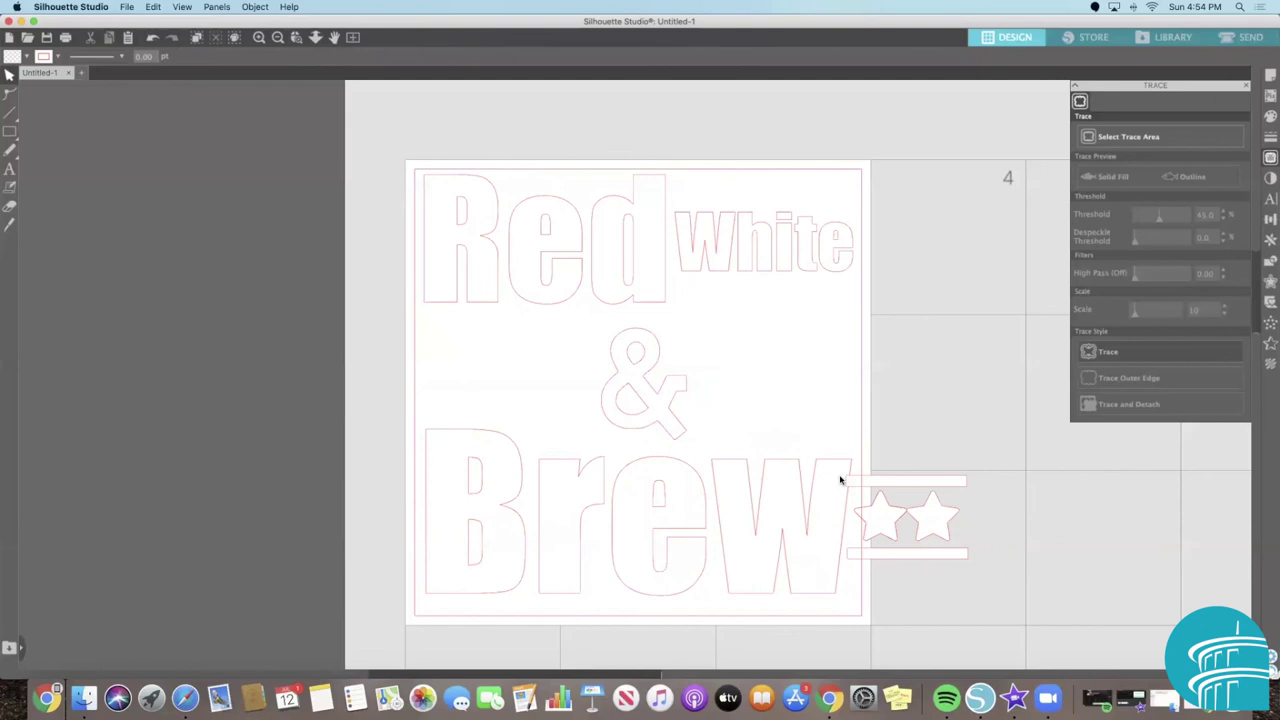
{"action": "left_click", "coordinate": [660, 377]}
{"action": "left_click", "coordinate": [693, 327]}
{"action": "left_click", "coordinate": [674, 337]}
{"action": "left_click_drag", "start_coordinate": [701, 319], "coordinate": [637, 290]}
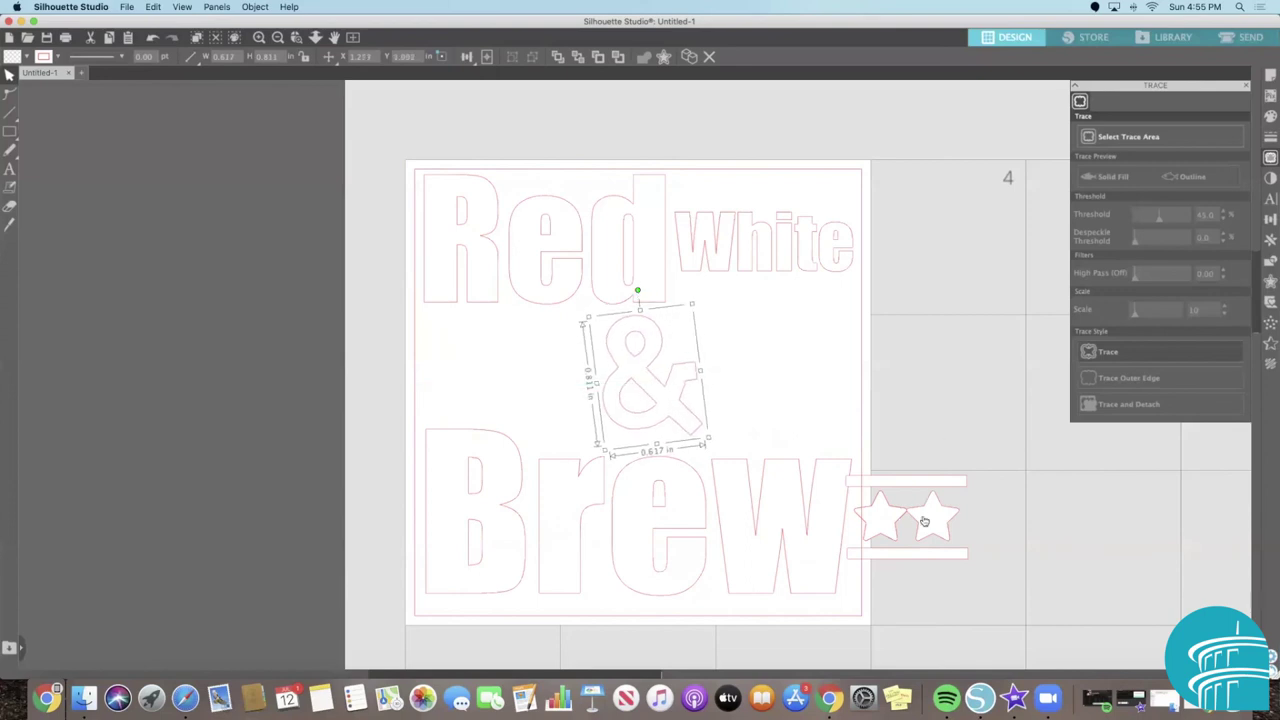
Place the star-bar banner left of the ampersand and enlarge it to 0.891 in.
{"action": "left_click_drag", "start_coordinate": [914, 506], "coordinate": [531, 369]}
{"action": "left_click", "coordinate": [542, 350]}
{"action": "left_click", "coordinate": [544, 341]}
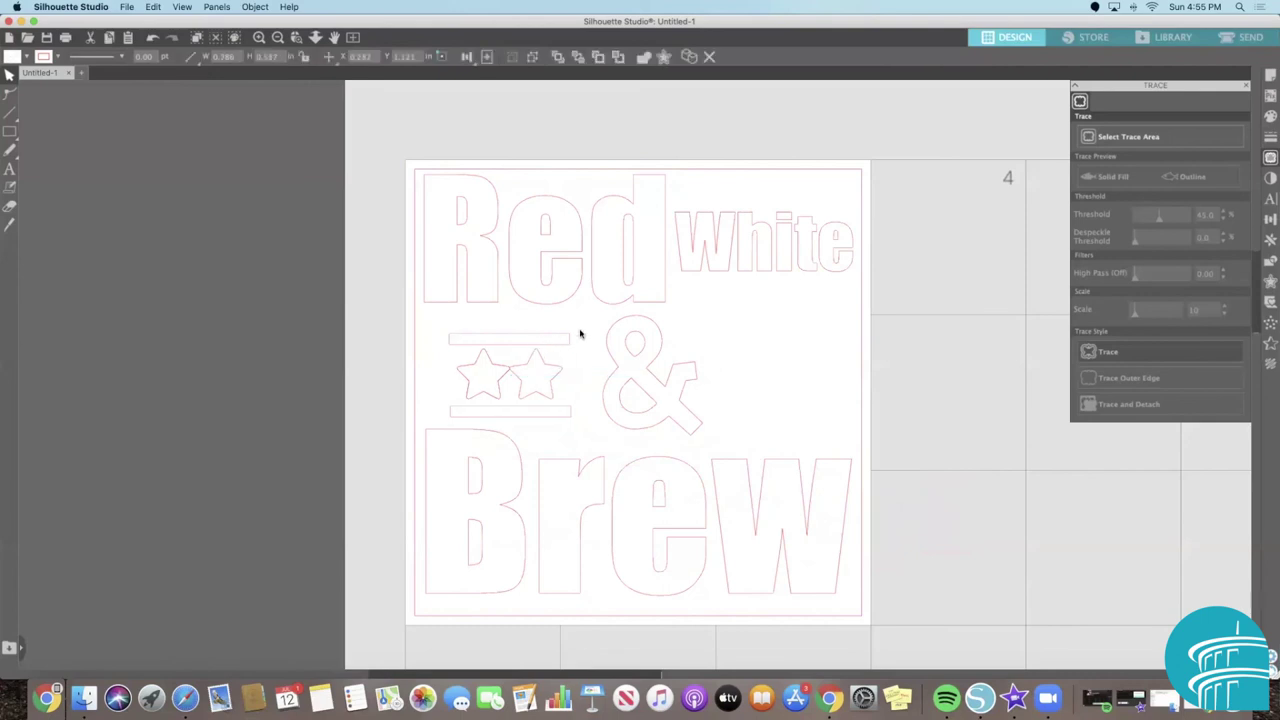
{"action": "mouse_move", "coordinate": [584, 331]}
{"action": "left_mouse_down"}
{"action": "mouse_move", "coordinate": [594, 342]}
{"action": "mouse_move", "coordinate": [597, 320]}
{"action": "left_mouse_up"}
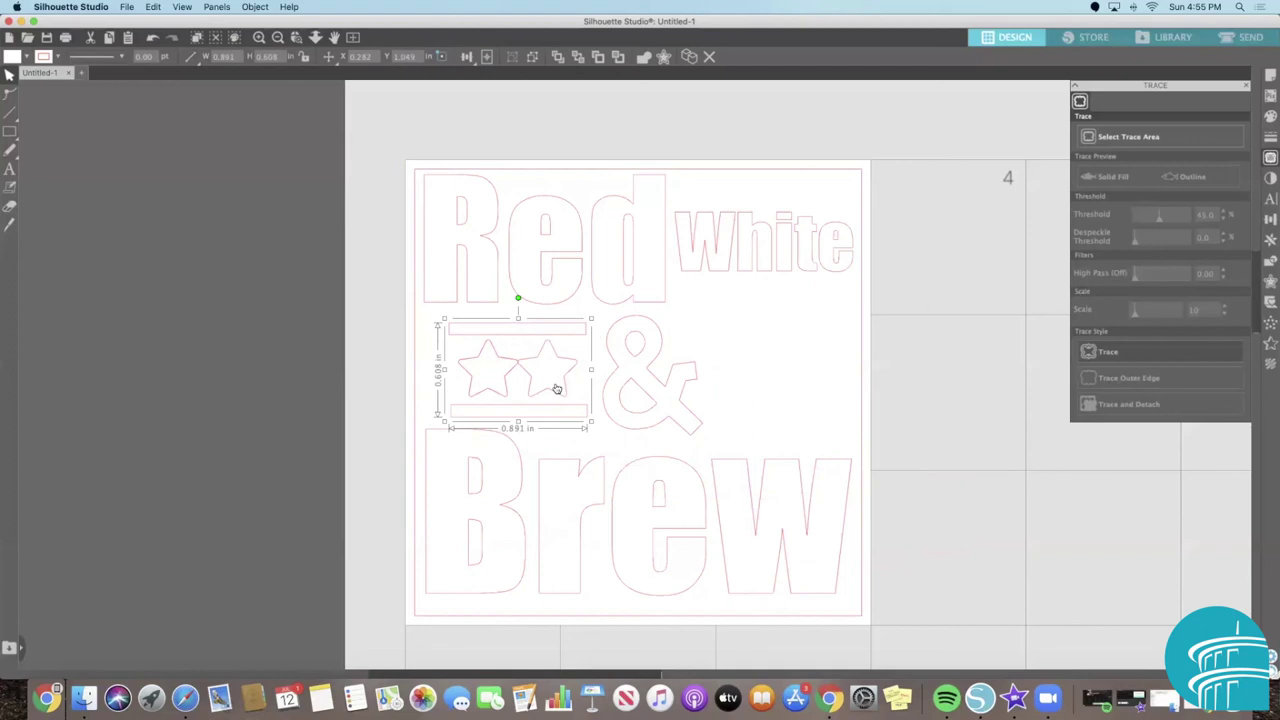
Duplicate the star-bar banner and place the copy right of the ampersand.
{"action": "right_click", "coordinate": [557, 389]}
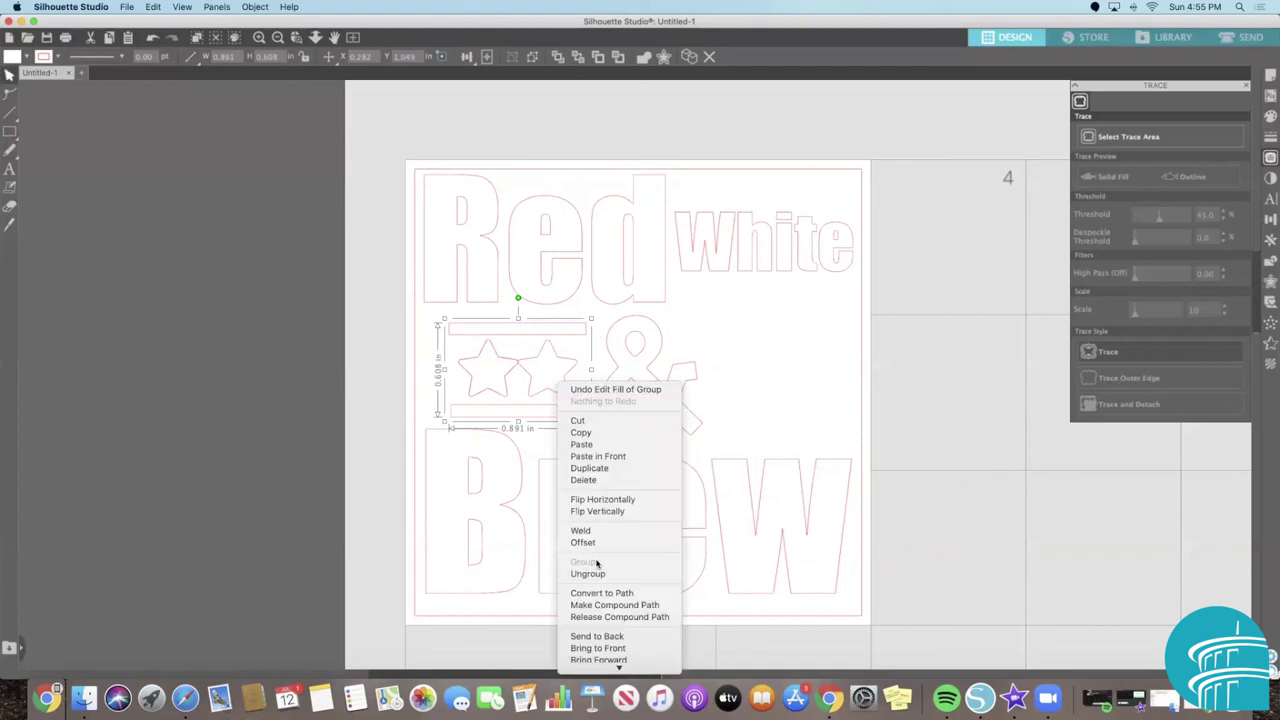
{"action": "left_click", "coordinate": [627, 468]}
{"action": "left_click_drag", "start_coordinate": [553, 366], "coordinate": [815, 380]}
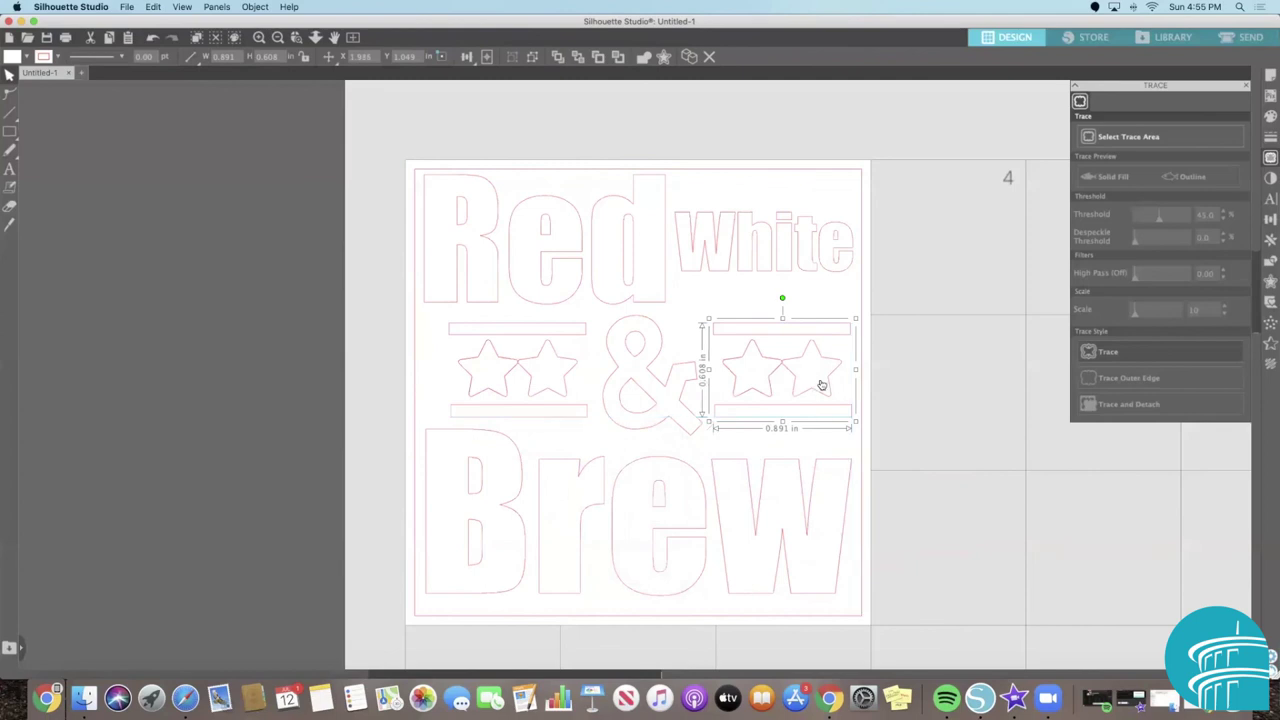
{"action": "left_click", "coordinate": [939, 391]}
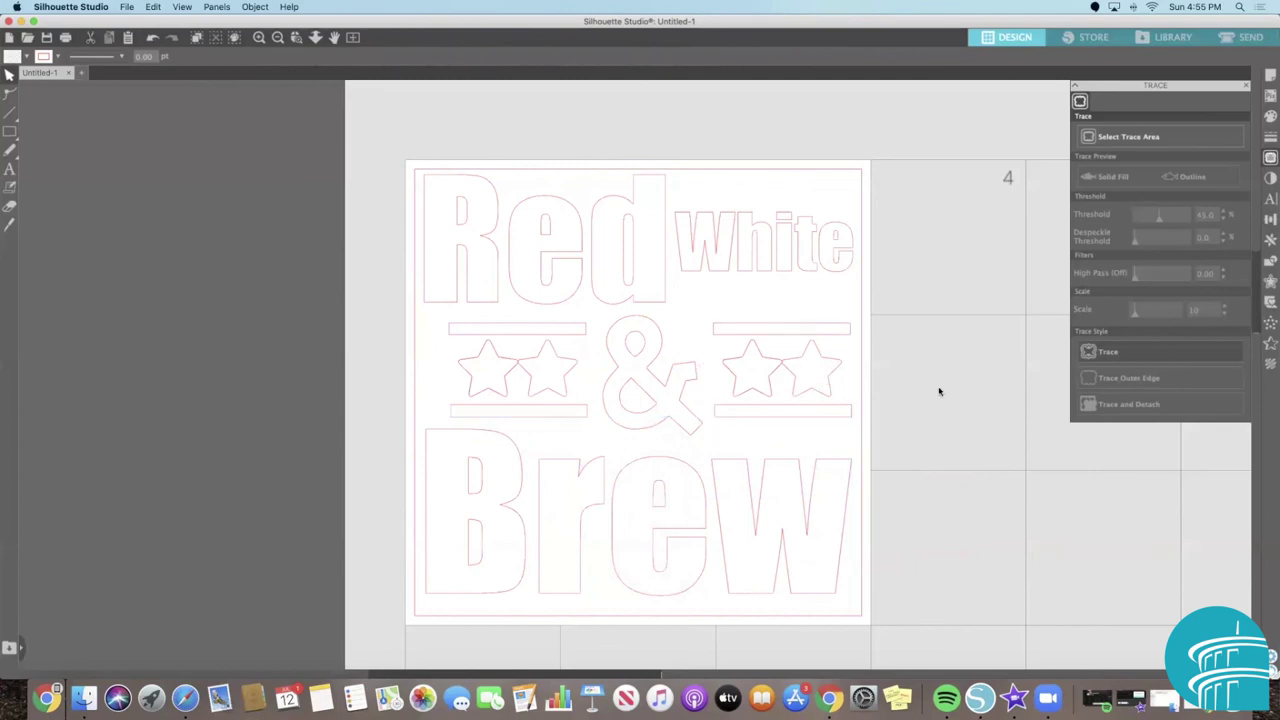
Rotate the ampersand upright and nudge it to centre between the banners.
{"action": "left_click", "coordinate": [663, 380]}
{"action": "mouse_move", "coordinate": [648, 291]}
{"action": "left_mouse_down"}
{"action": "mouse_move", "coordinate": [634, 291]}
{"action": "mouse_move", "coordinate": [648, 291]}
{"action": "left_mouse_up"}
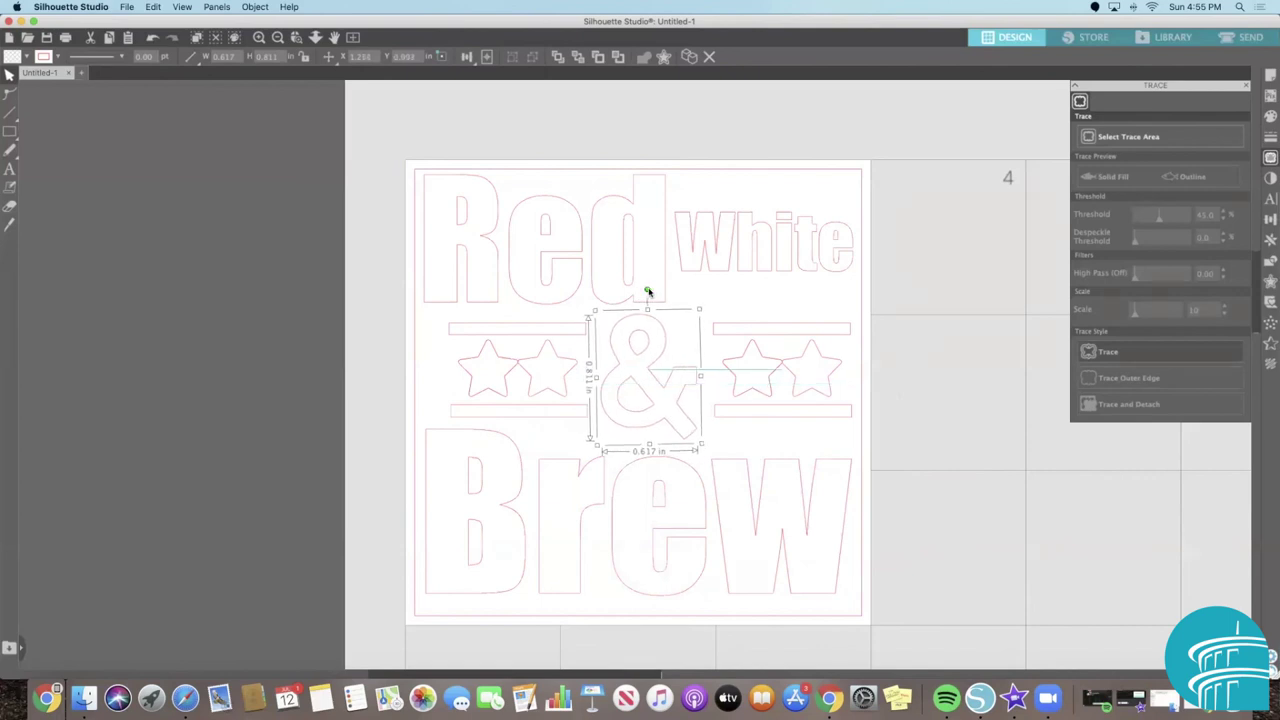
{"action": "left_click", "coordinate": [922, 434]}
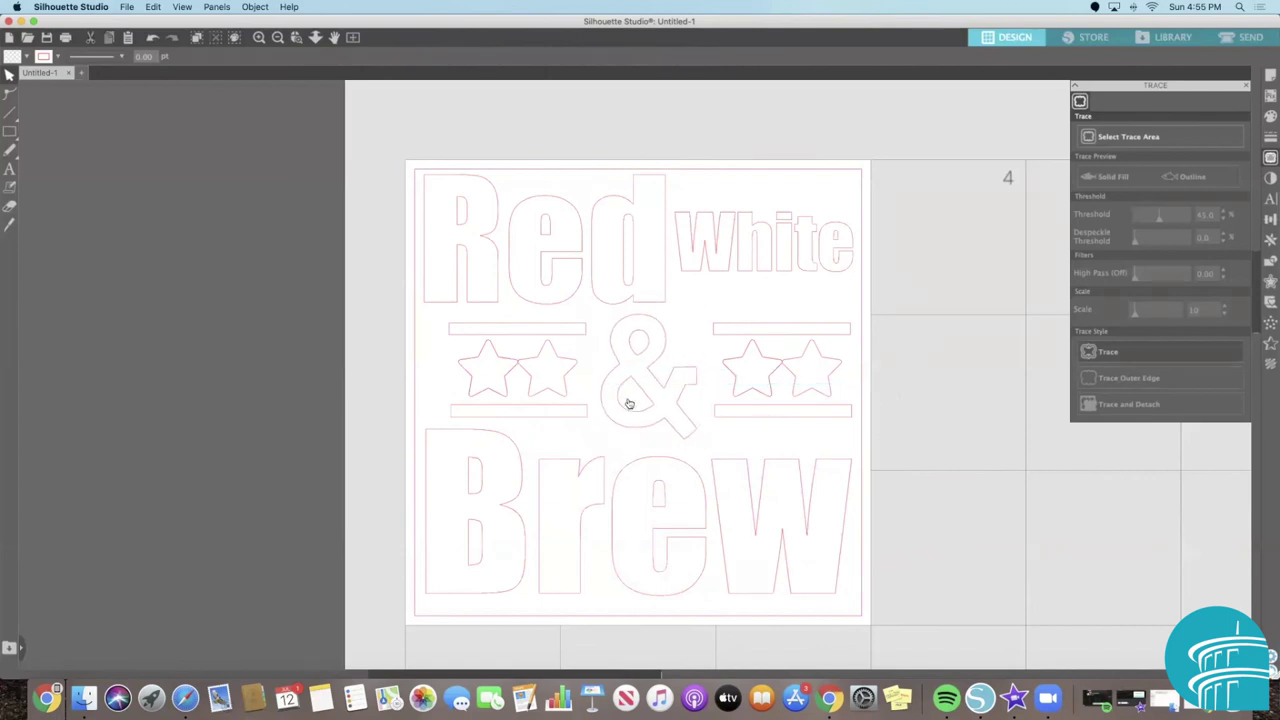
{"action": "left_click_drag", "start_coordinate": [631, 400], "coordinate": [634, 400]}
{"action": "left_click", "coordinate": [763, 420]}
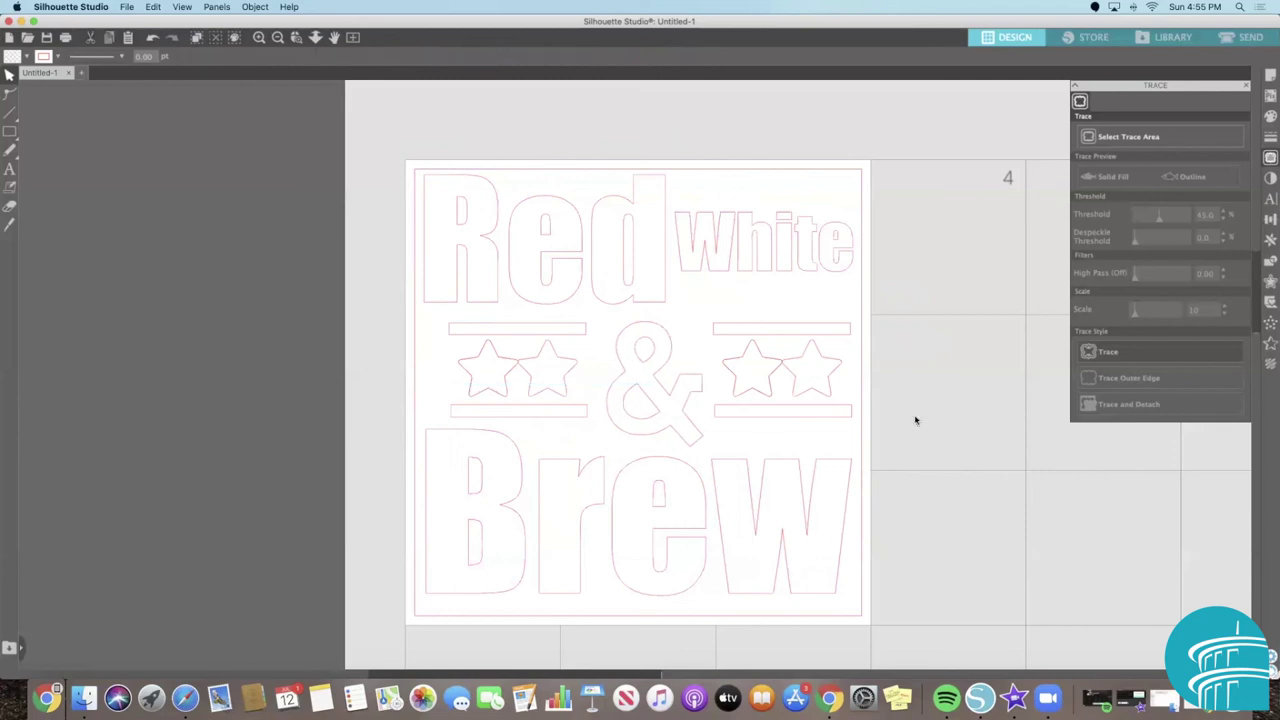
{"action": "scroll", "coordinate": [915, 420], "scroll_direction": "down", "scroll_amount": 1}
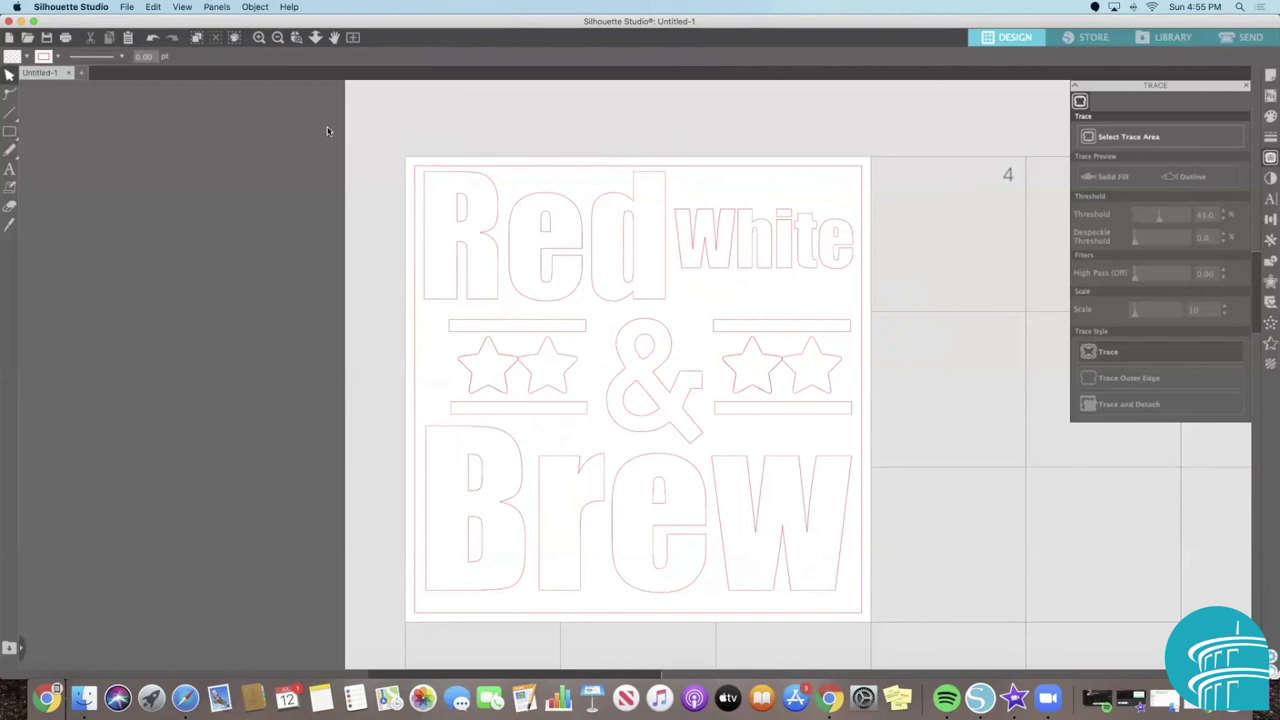
Box-select all shapes of the Red White & Brew layout and apply Flip Horizontally.
{"action": "left_click_drag", "start_coordinate": [437, 175], "coordinate": [913, 636]}
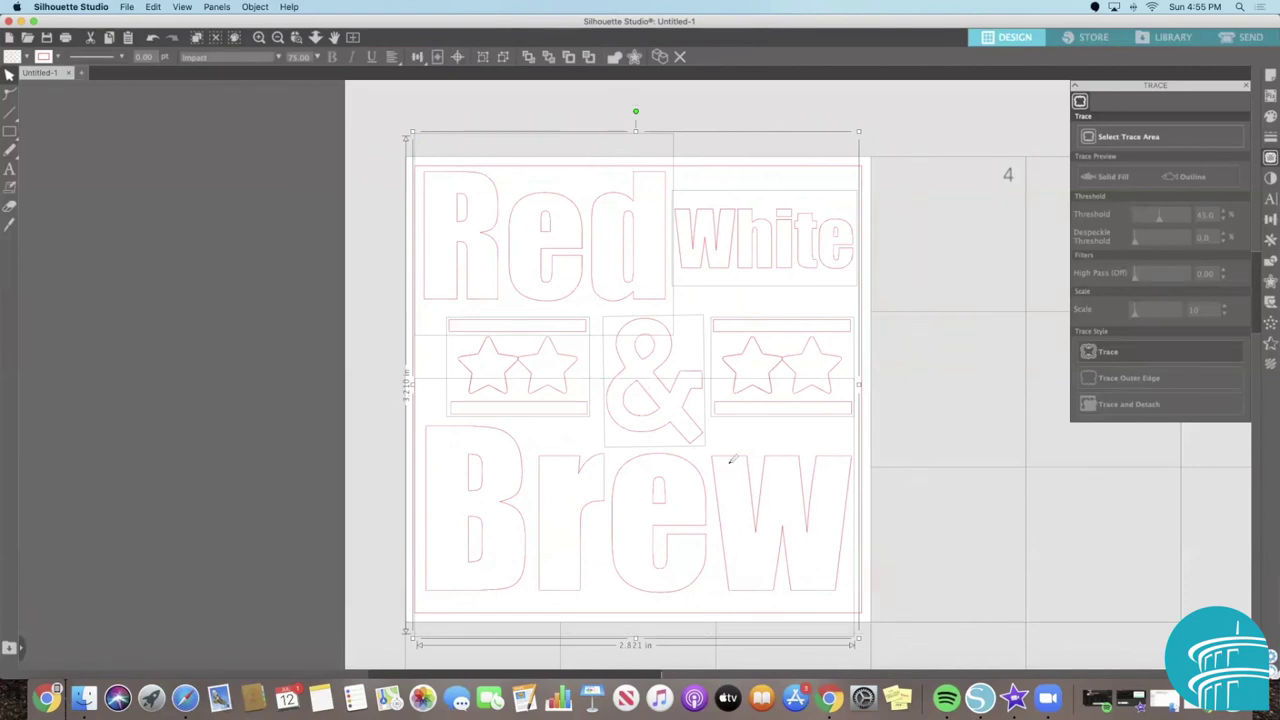
{"action": "right_click", "coordinate": [729, 465]}
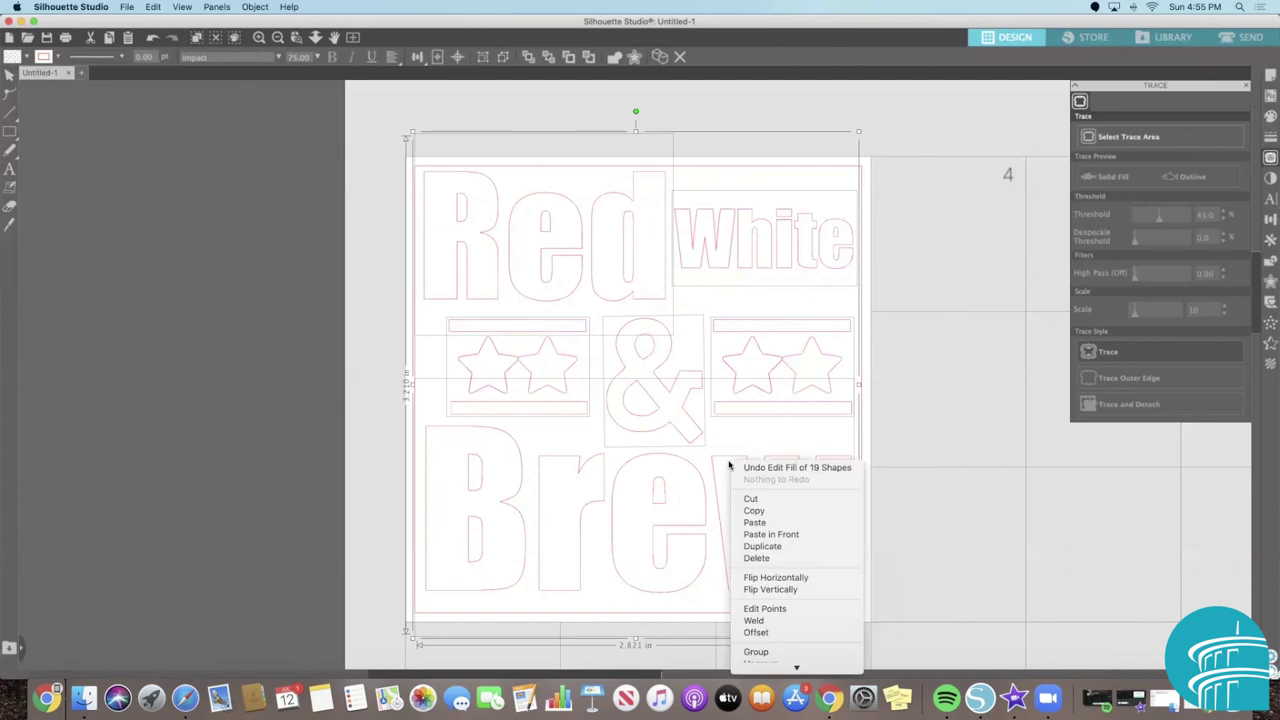
{"action": "left_click", "coordinate": [841, 577]}
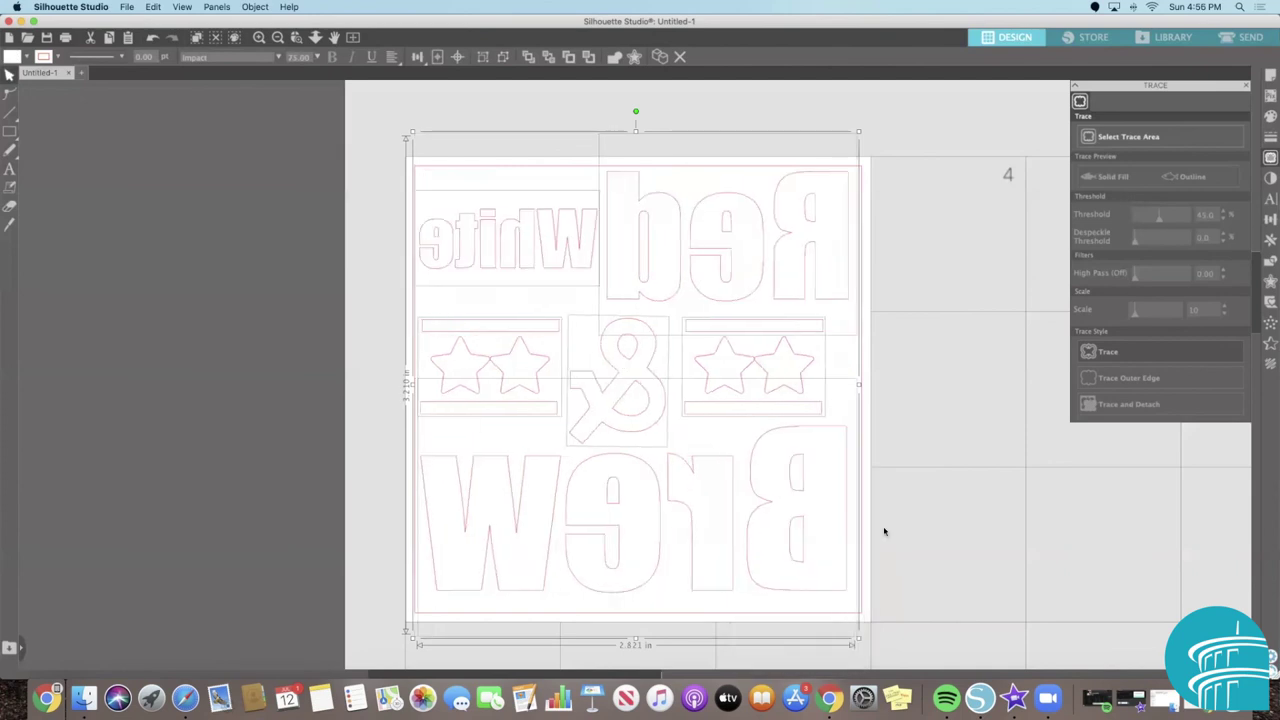